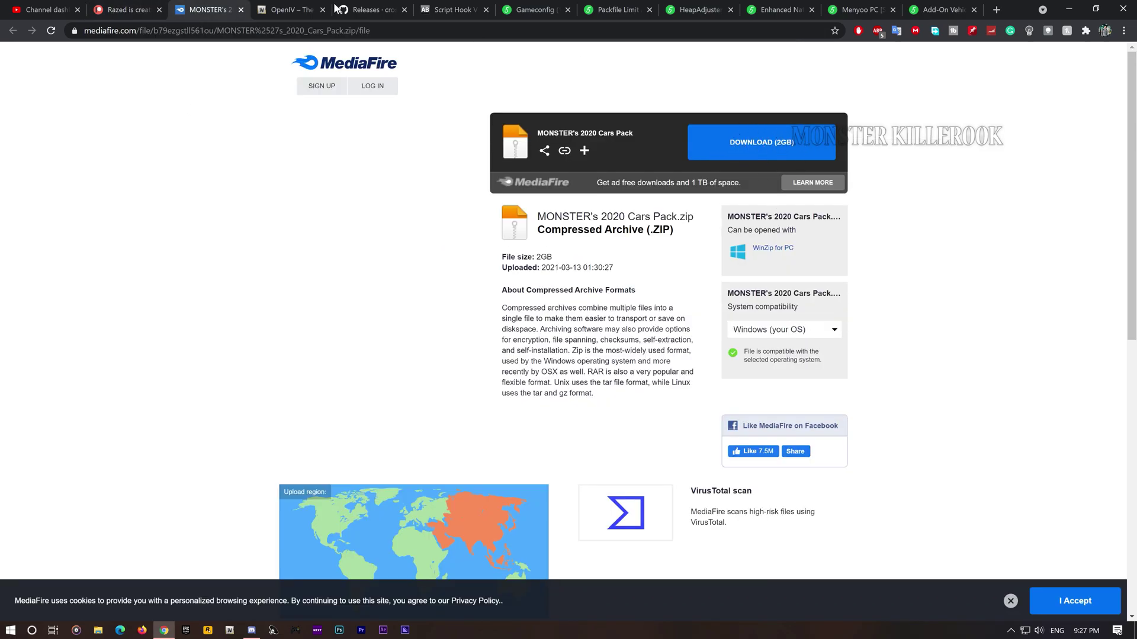
# Step: Open the ScriptHookVDotNet v3.1.0 release page and locate its downloadable assets
pyautogui.click(290, 10)
pyautogui.click(373, 9)
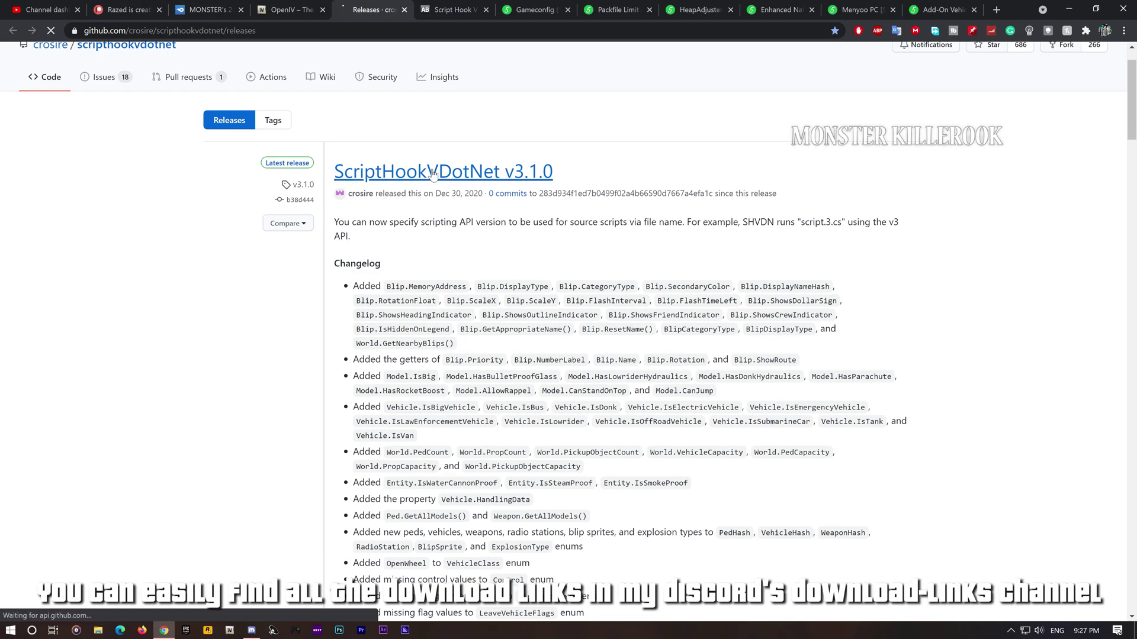
pyautogui.click(433, 172)
pyautogui.scroll(-12, 400, 462)
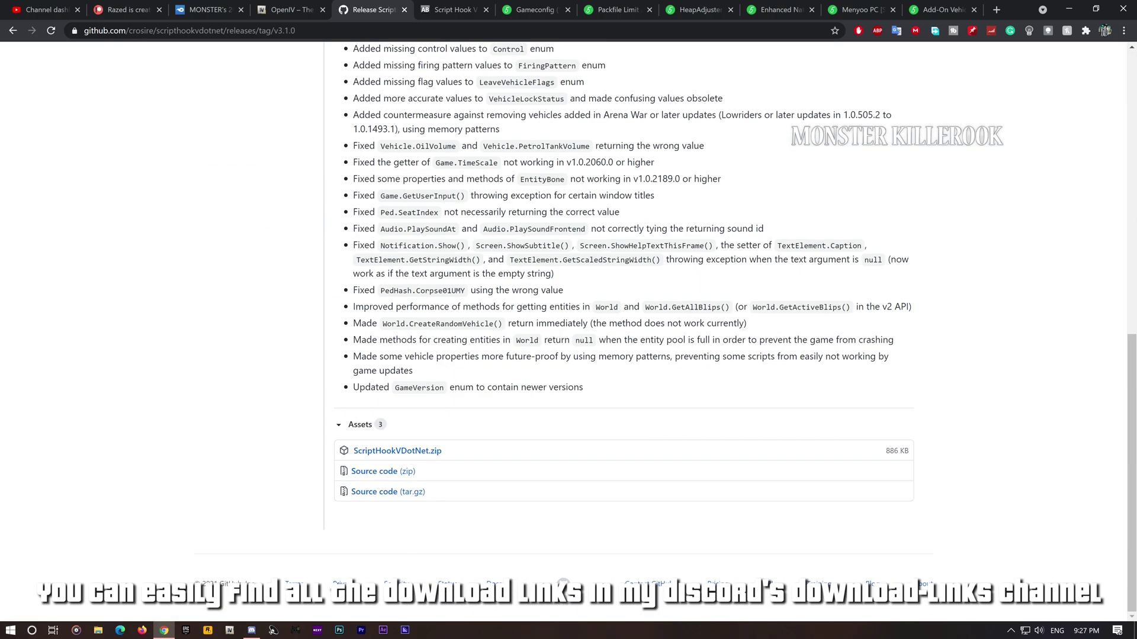
# Step: Review the download pages for Script Hook V, Gameconfig, Packfile Limit Adjuster, HeapAdjuster, Enhanced Native Trainer, Menyoo PC and Add-On Vehicle Spawner
pyautogui.hotkey('ctrl', 'Tab')
pyautogui.hotkey('ctrl', 'Tab')
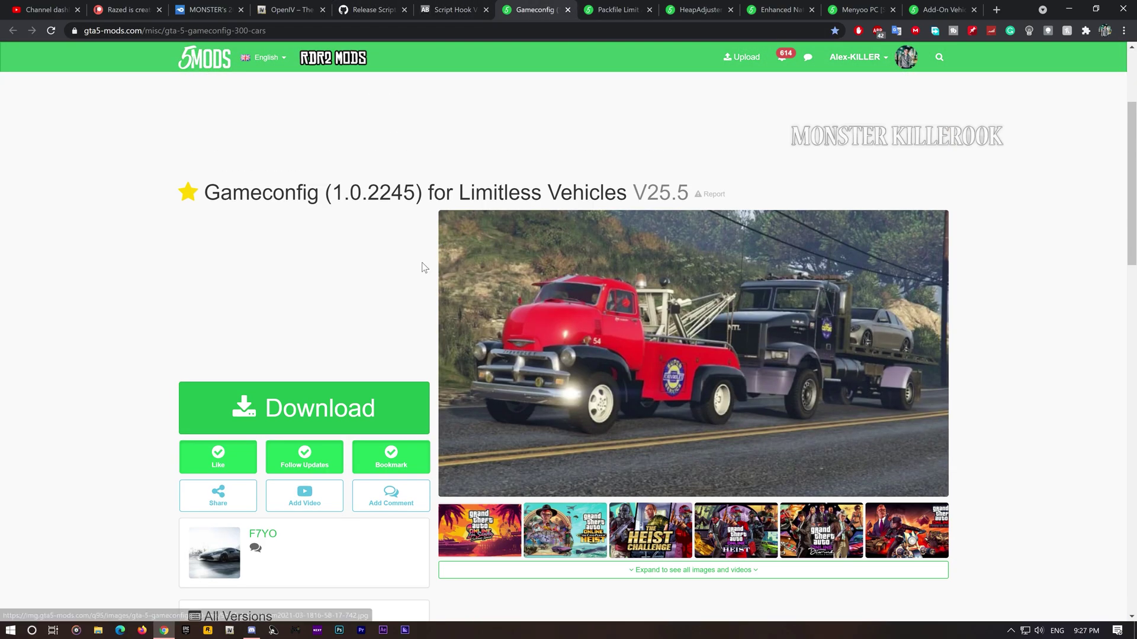
pyautogui.hotkey('ctrl', 'Tab')
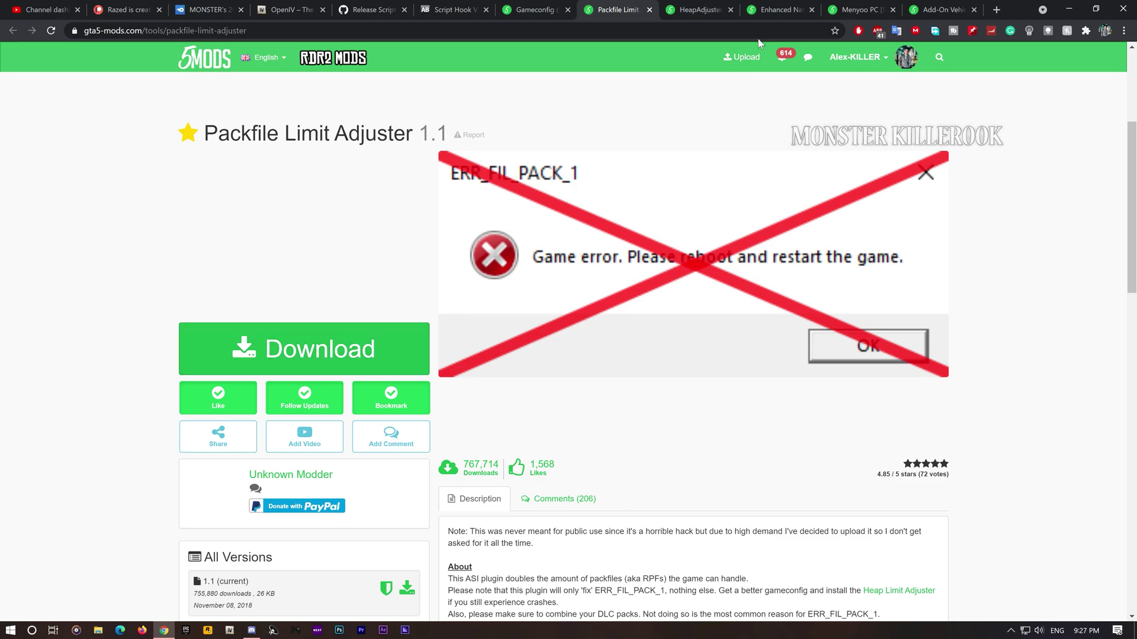
pyautogui.hotkey('ctrl', 'Tab')
pyautogui.hotkey('ctrl', 'Tab')
pyautogui.scroll(-2, 332, 290)
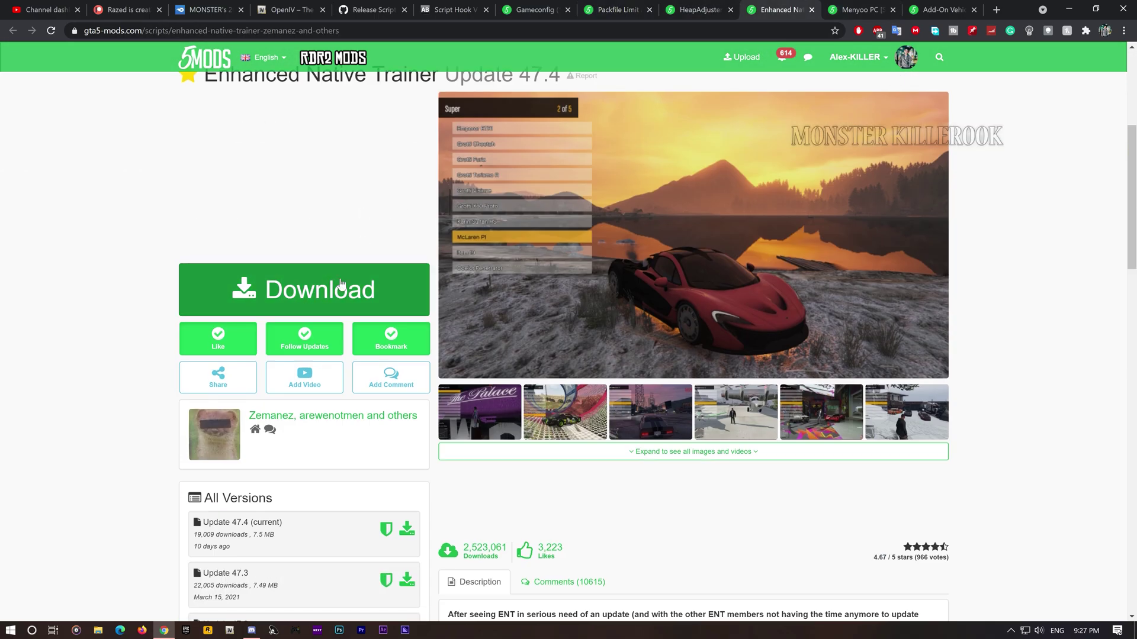
pyautogui.hotkey('ctrl', 'Tab')
pyautogui.scroll(-4, 338, 320)
pyautogui.hotkey('ctrl', 'Tab')
pyautogui.scroll(-5, 314, 302)
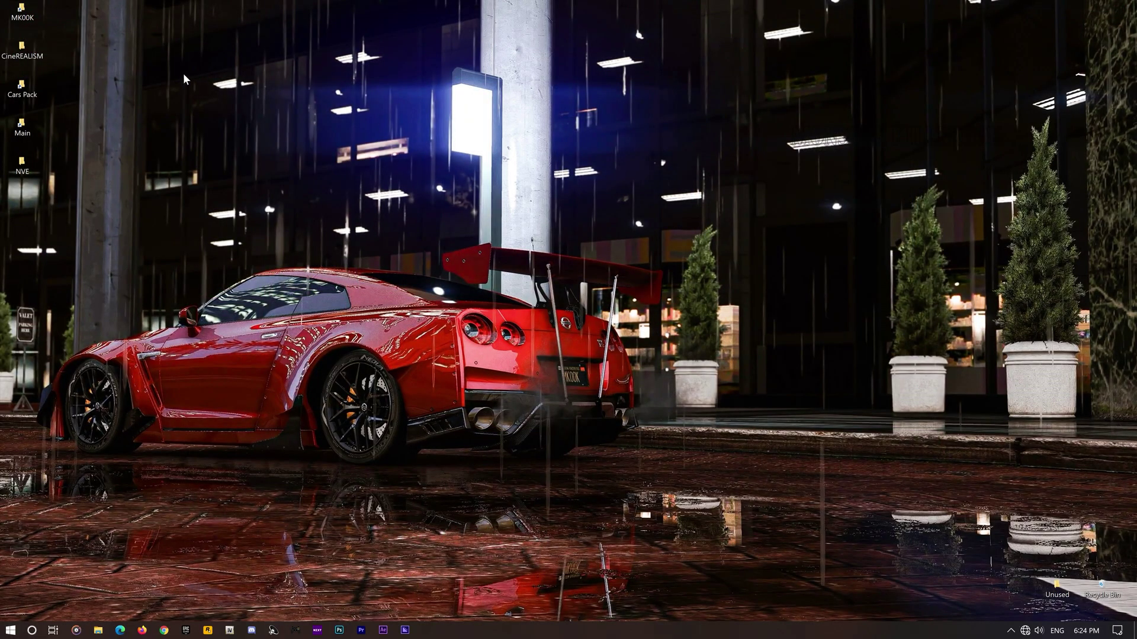
# Step: Open the NVE folder on the desktop and check the combined properties of all its files
pyautogui.doubleClick(32, 161)
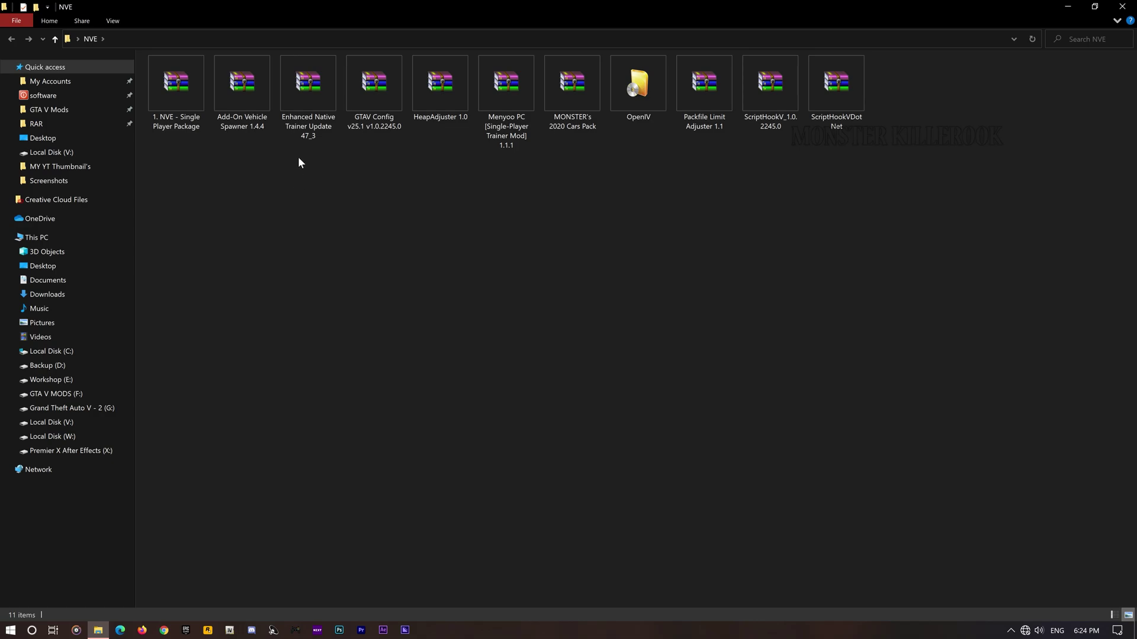
pyautogui.hotkey('ctrl', 'a')
pyautogui.rightClick(316, 110)
pyautogui.click(368, 333)
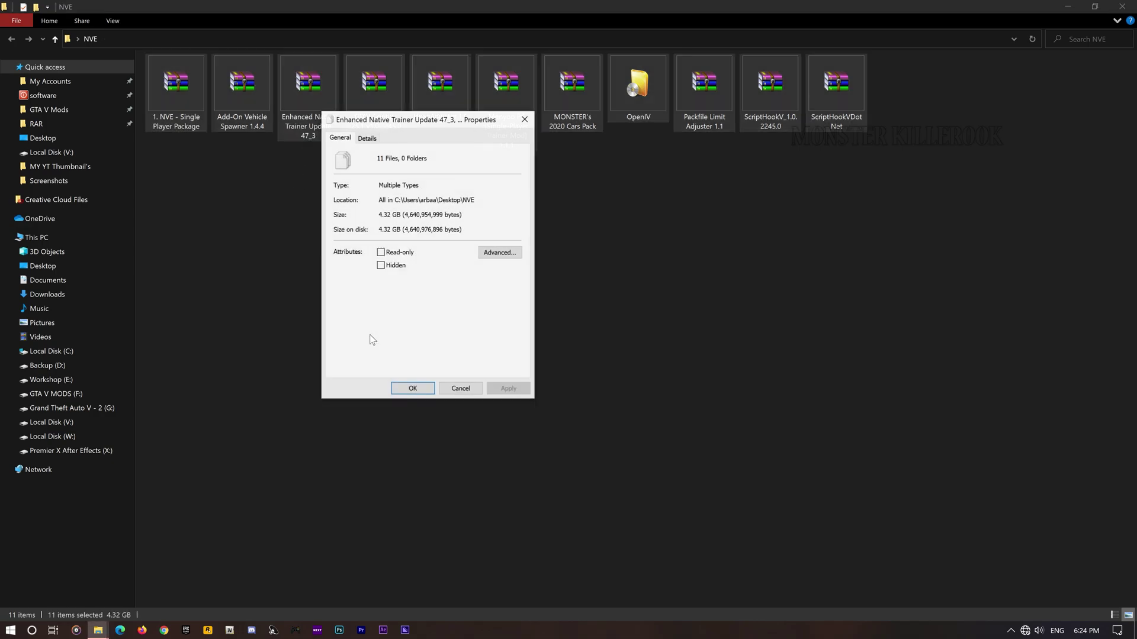
pyautogui.press('Escape')
pyautogui.click(324, 253)
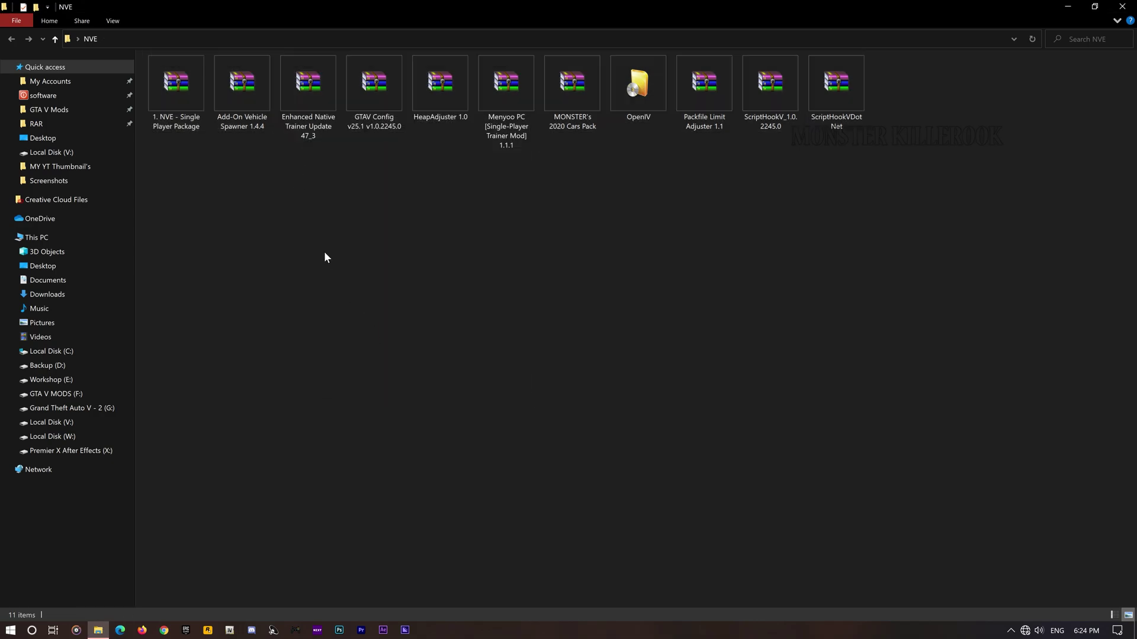
# Step: Extract the "1. NVE - Single Player Package" and "MONSTER's 2020 Cars Pack" archives into separate folders with 7-Zip
pyautogui.click(188, 122)
pyautogui.keyDown('ctrl'); pyautogui.click(571, 101); pyautogui.keyUp('ctrl')
pyautogui.rightClick(571, 101)
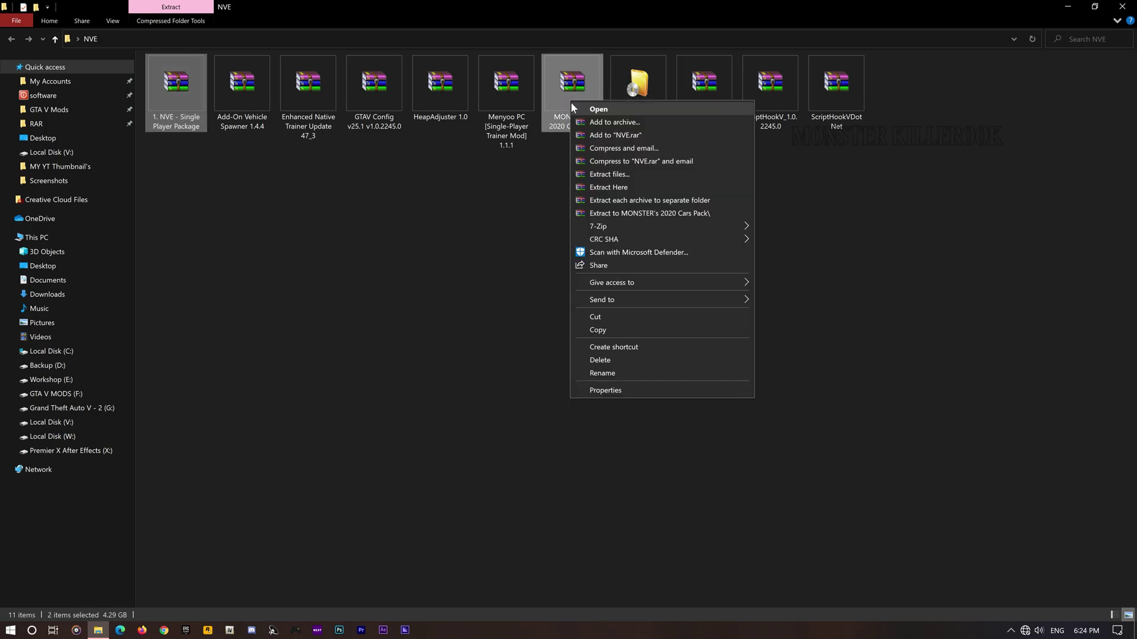
pyautogui.moveTo(616, 224)
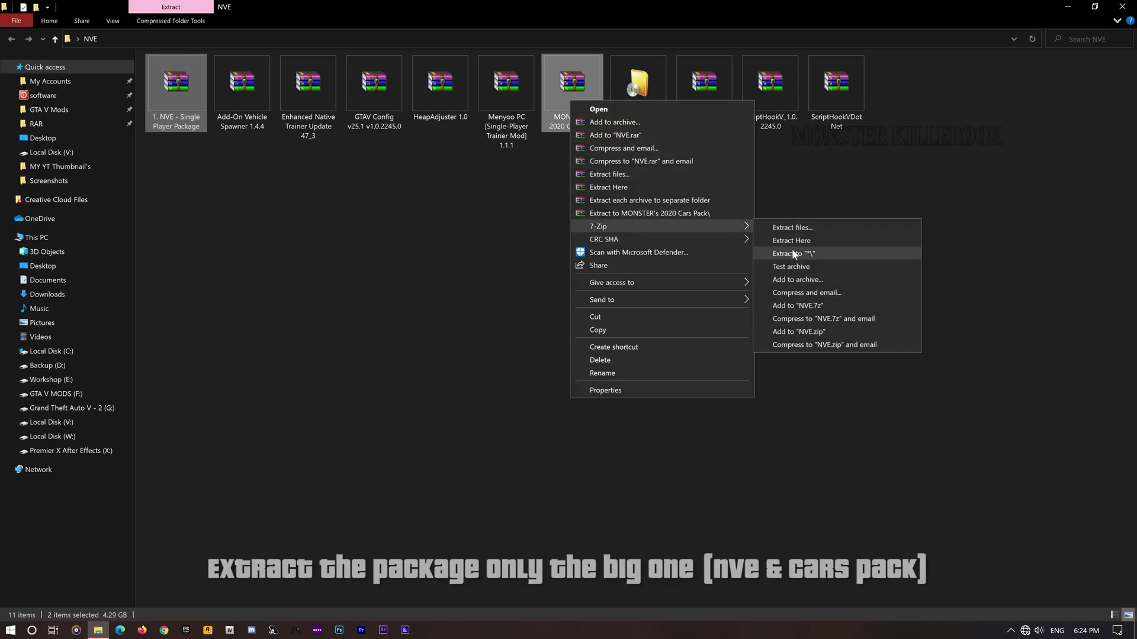
pyautogui.click(793, 253)
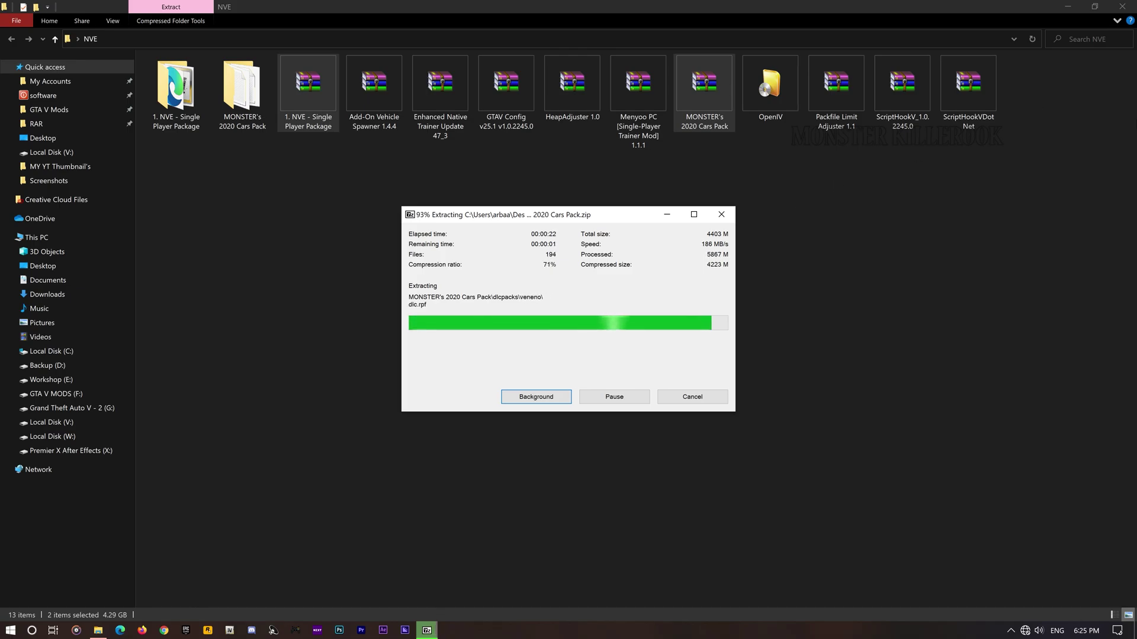
# Step: Switch to OpenIV, load the Windows version of GTA V and open the ASI Manager
pyautogui.doubleClick(770, 86)
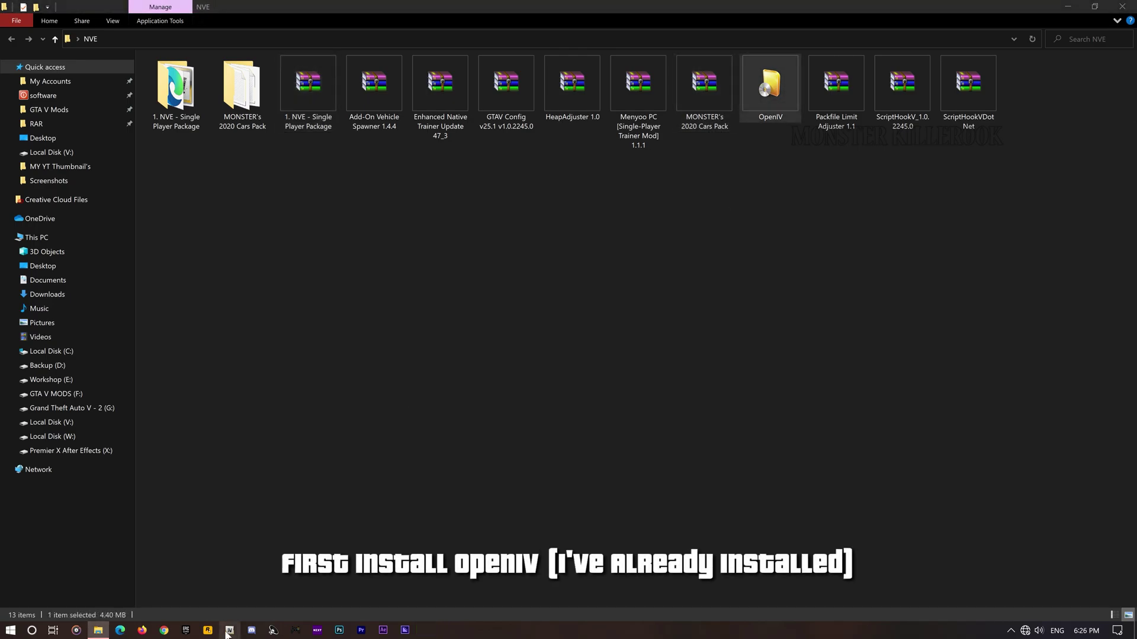
pyautogui.click(514, 332)
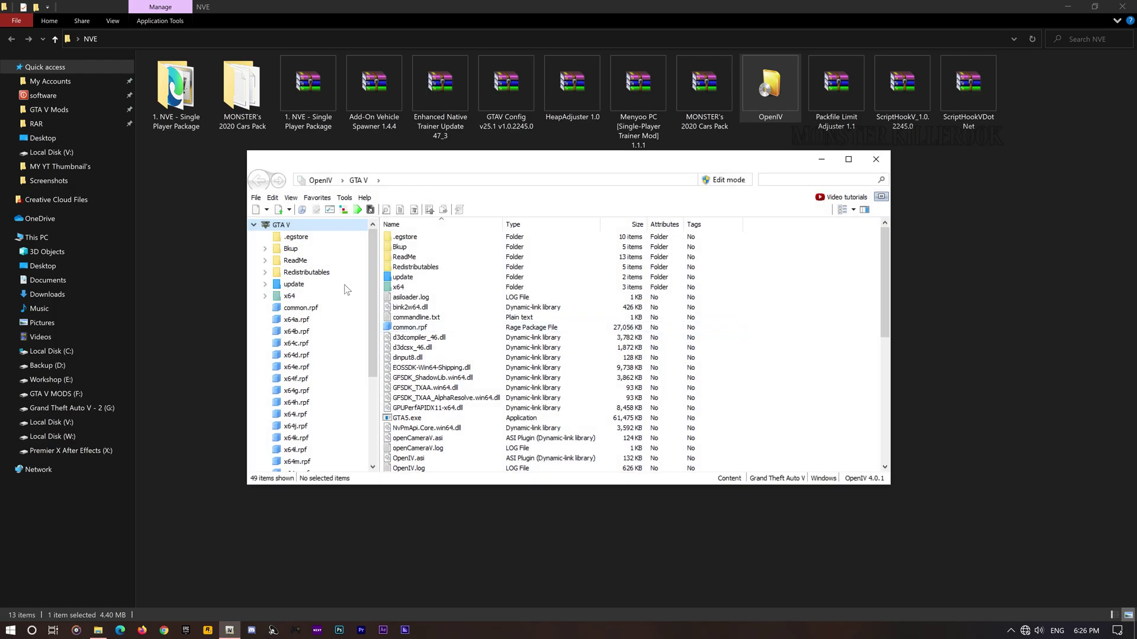
pyautogui.click(330, 210)
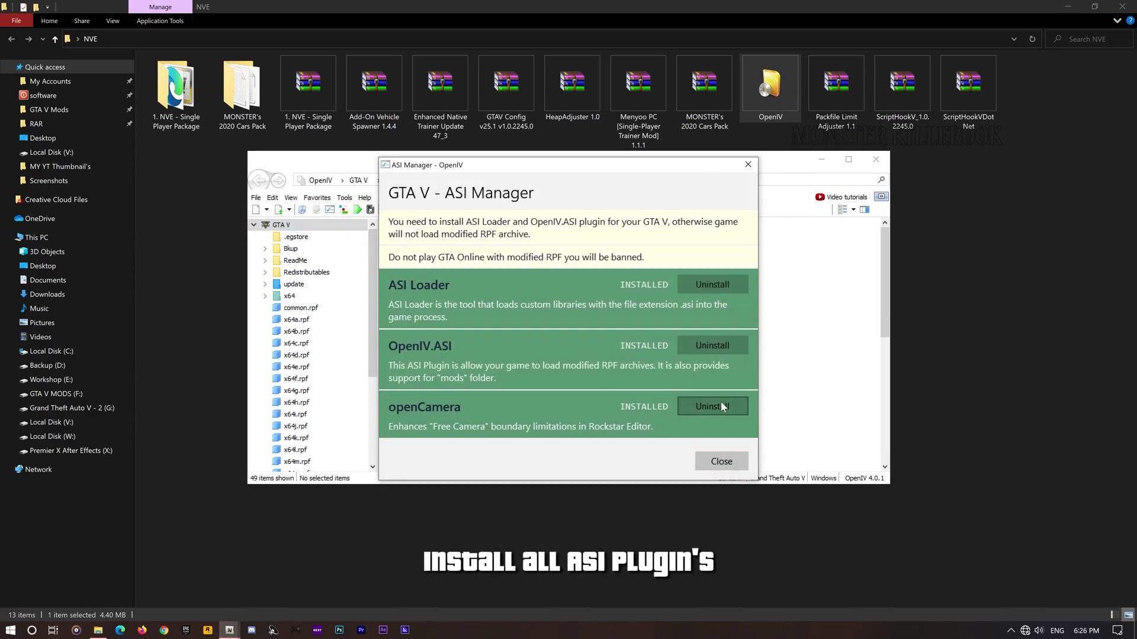
# Step: Uninstall and reinstall the ASI Loader, OpenIV.ASI and openCamera plugins, and close the ASI Manager
pyautogui.click(720, 346)
pyautogui.click(716, 284)
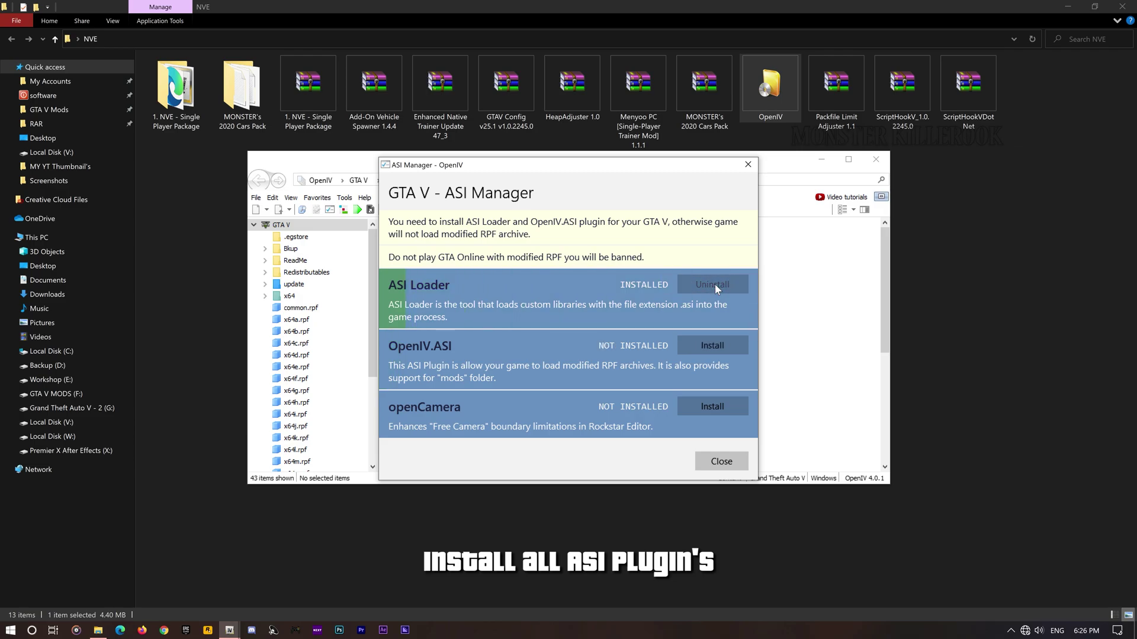
pyautogui.click(717, 285)
pyautogui.click(720, 343)
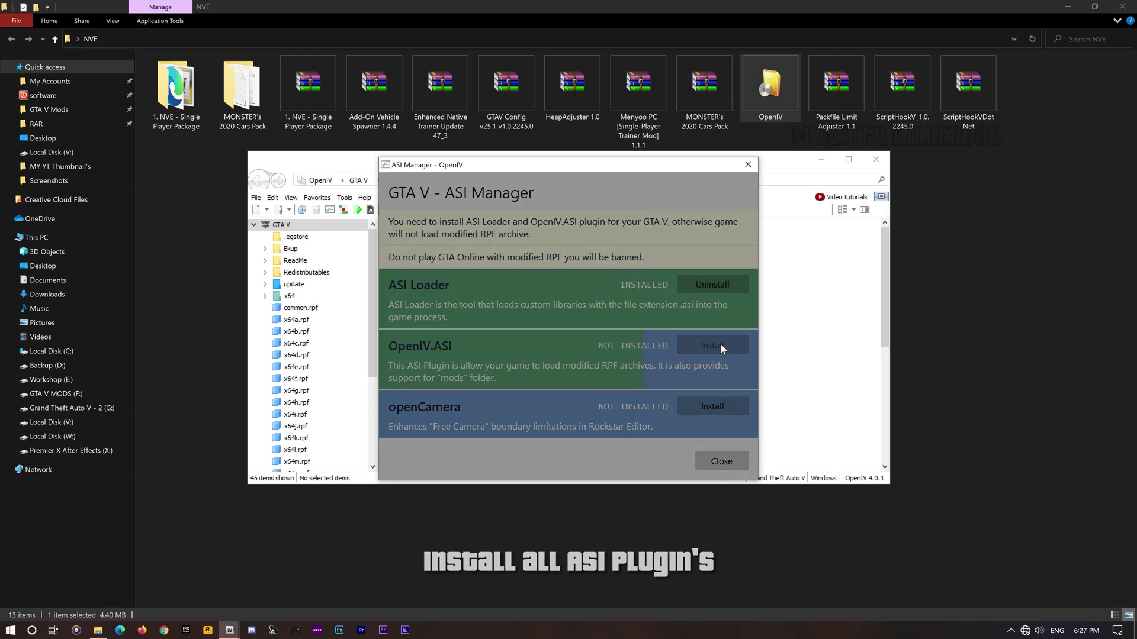
pyautogui.click(663, 385)
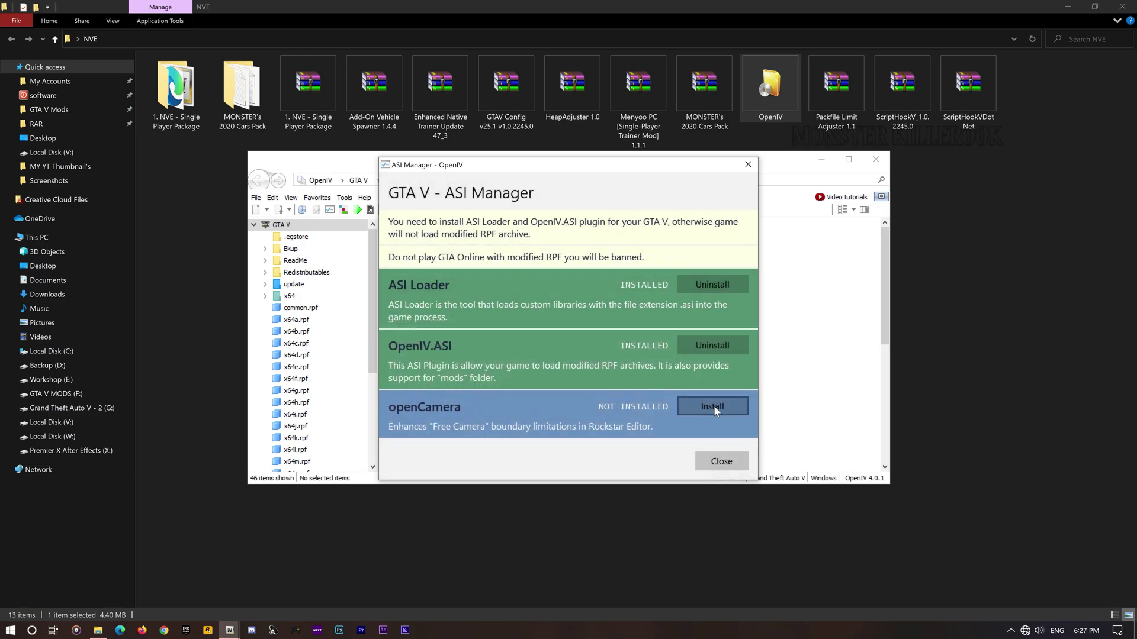
pyautogui.click(719, 462)
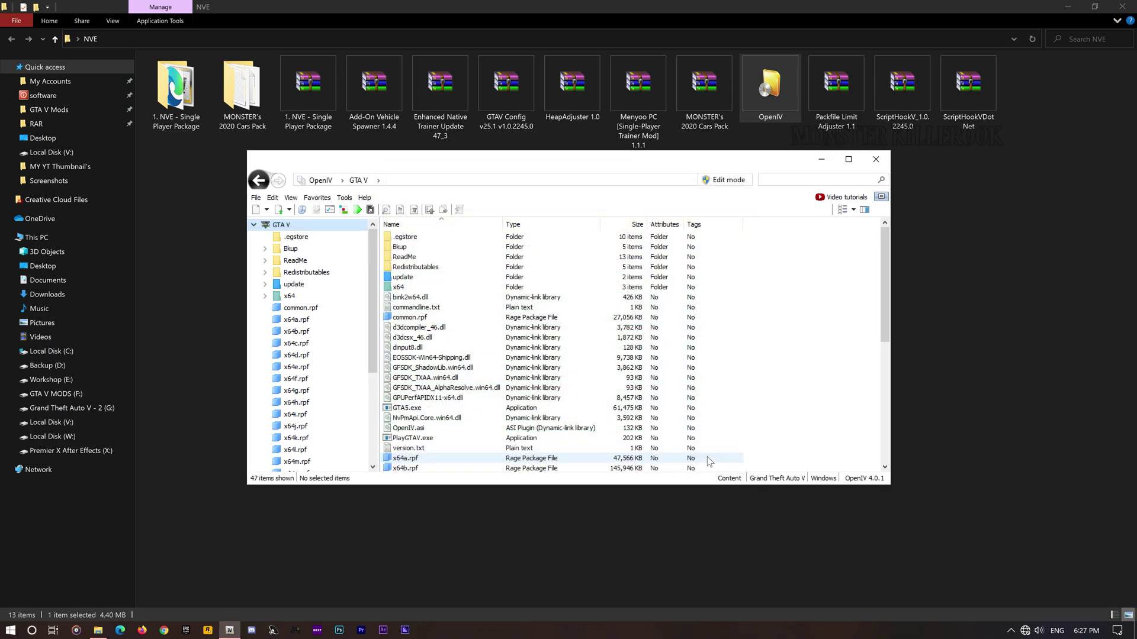
# Step: Load the NaturalVision Installer package from the extracted "1. NVE - Single Player Package" folder into the package installer
pyautogui.click(343, 210)
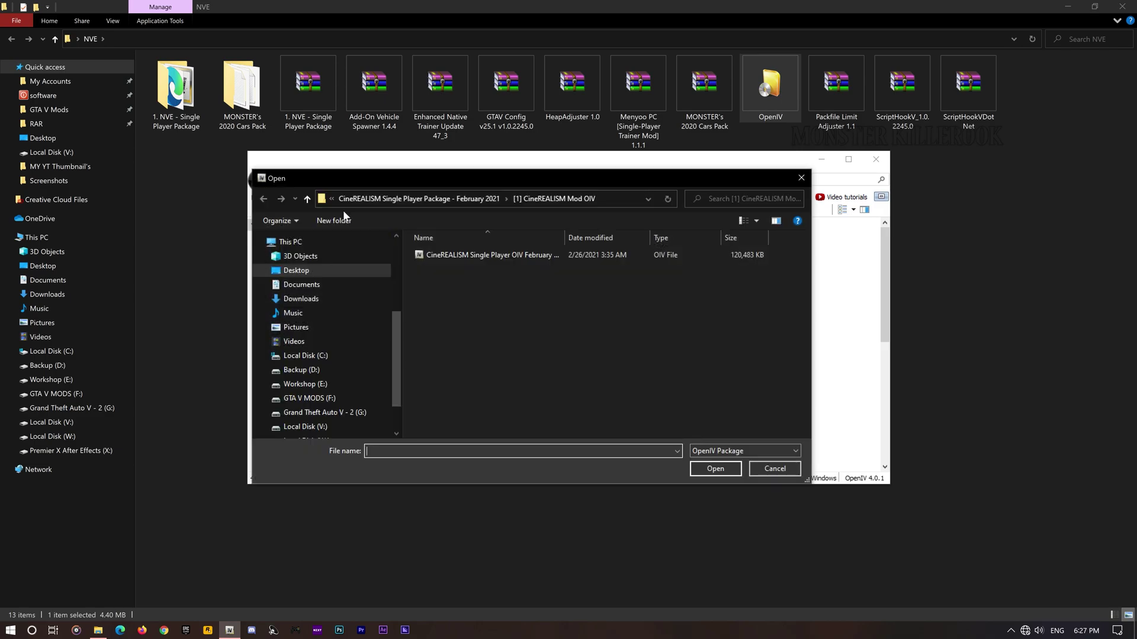
pyautogui.click(308, 277)
pyautogui.doubleClick(520, 281)
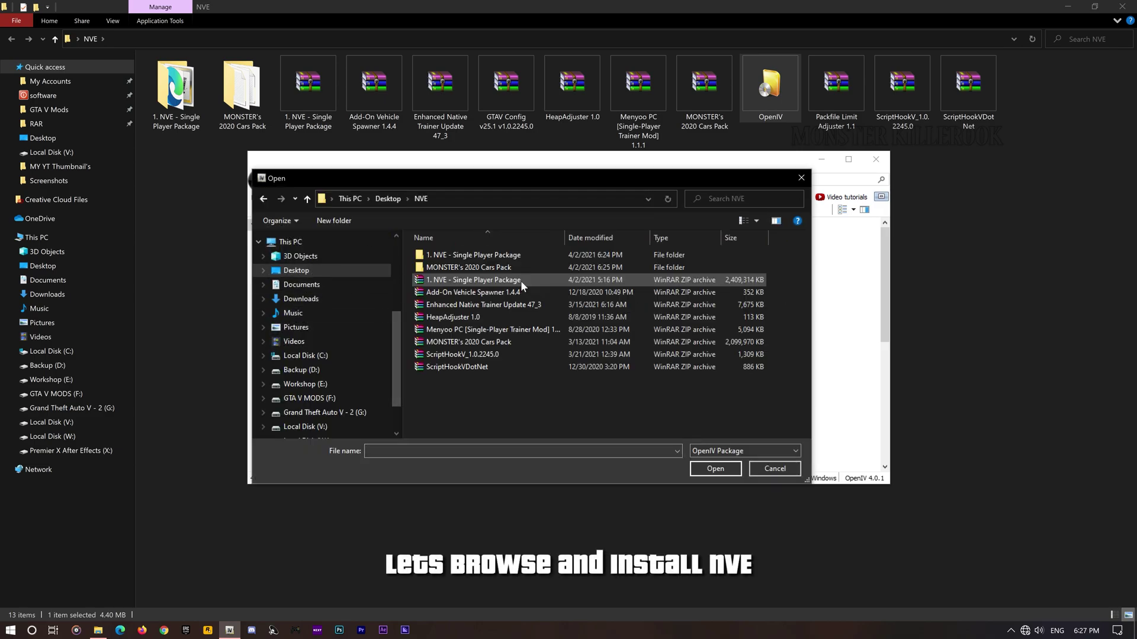
pyautogui.doubleClick(459, 256)
pyautogui.click(461, 292)
pyautogui.doubleClick(464, 295)
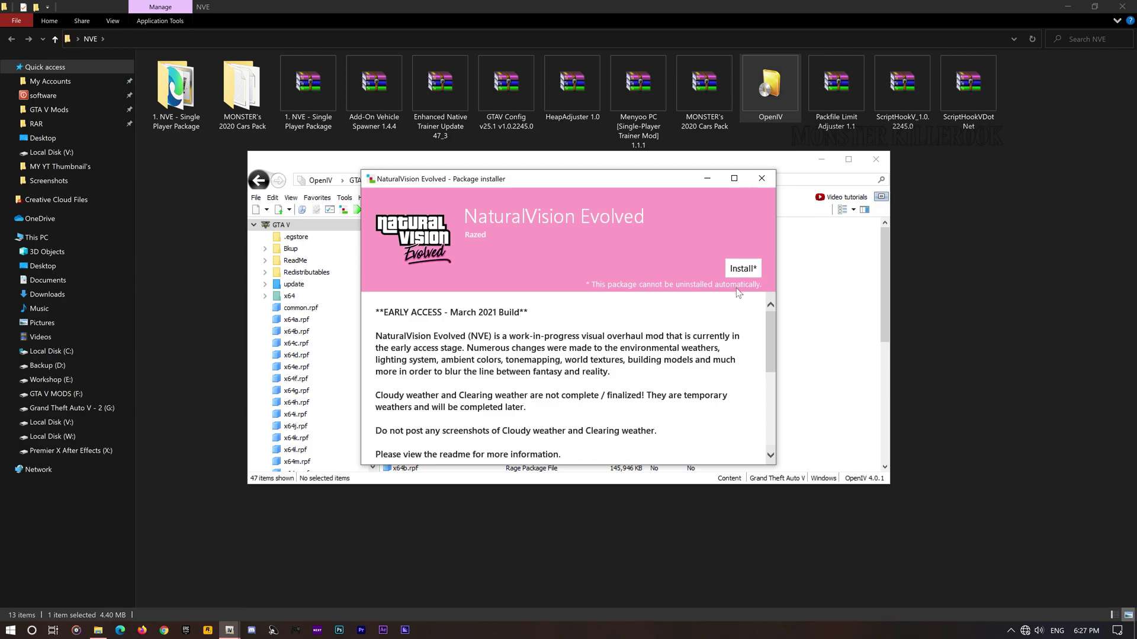
# Step: Install NaturalVision Evolved into the "mods" folder and close the package installer
pyautogui.click(741, 269)
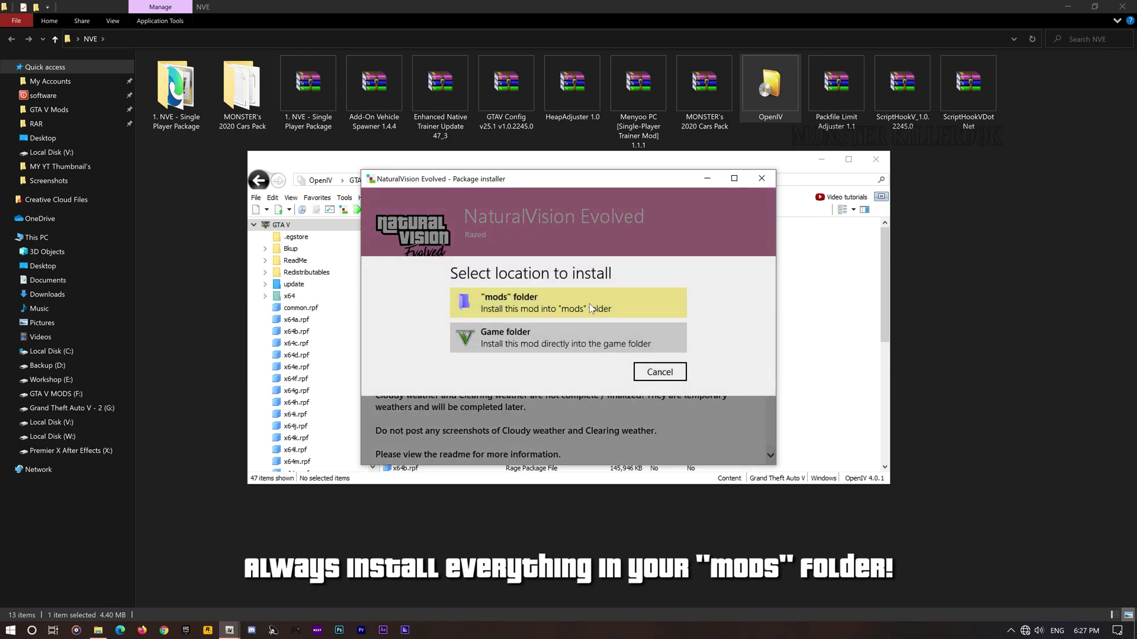
pyautogui.click(589, 304)
pyautogui.click(1068, 7)
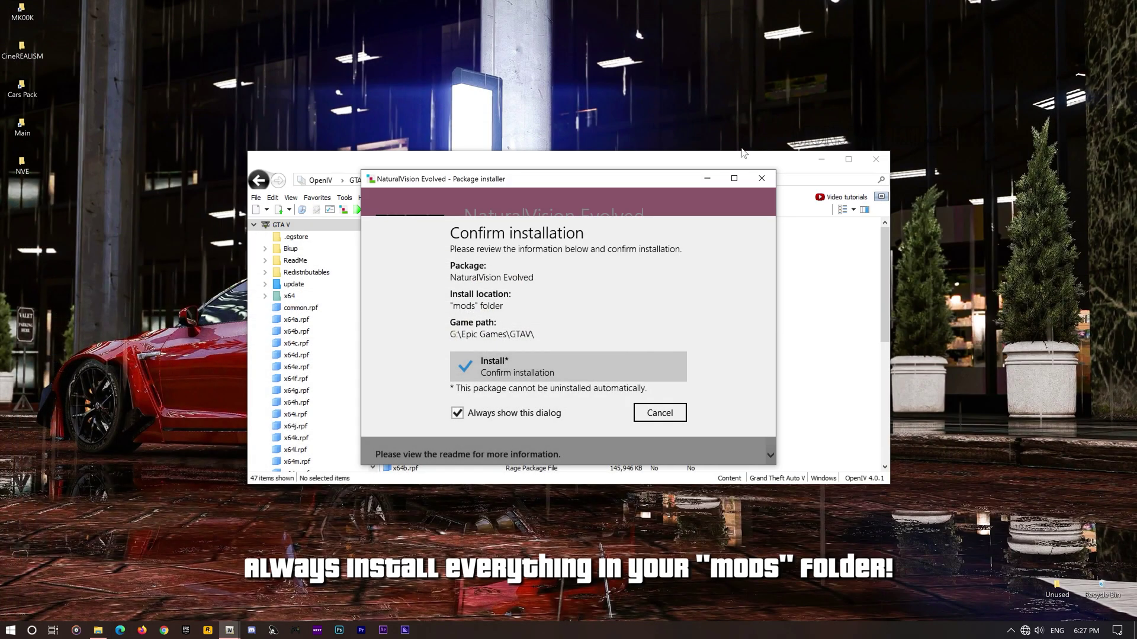
pyautogui.click(566, 362)
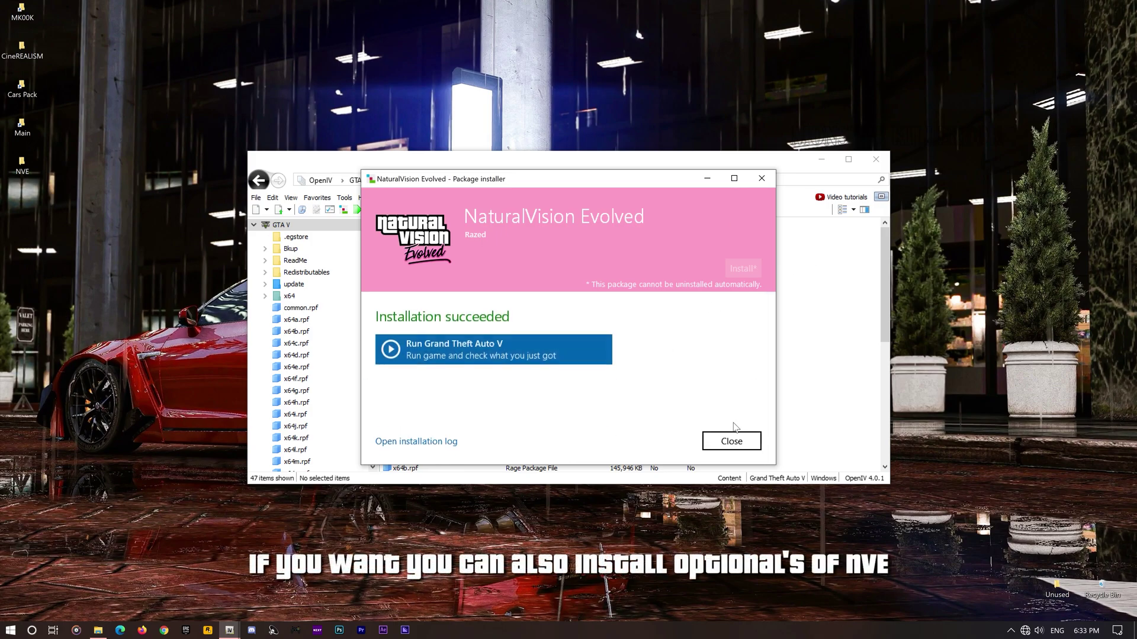
pyautogui.click(740, 441)
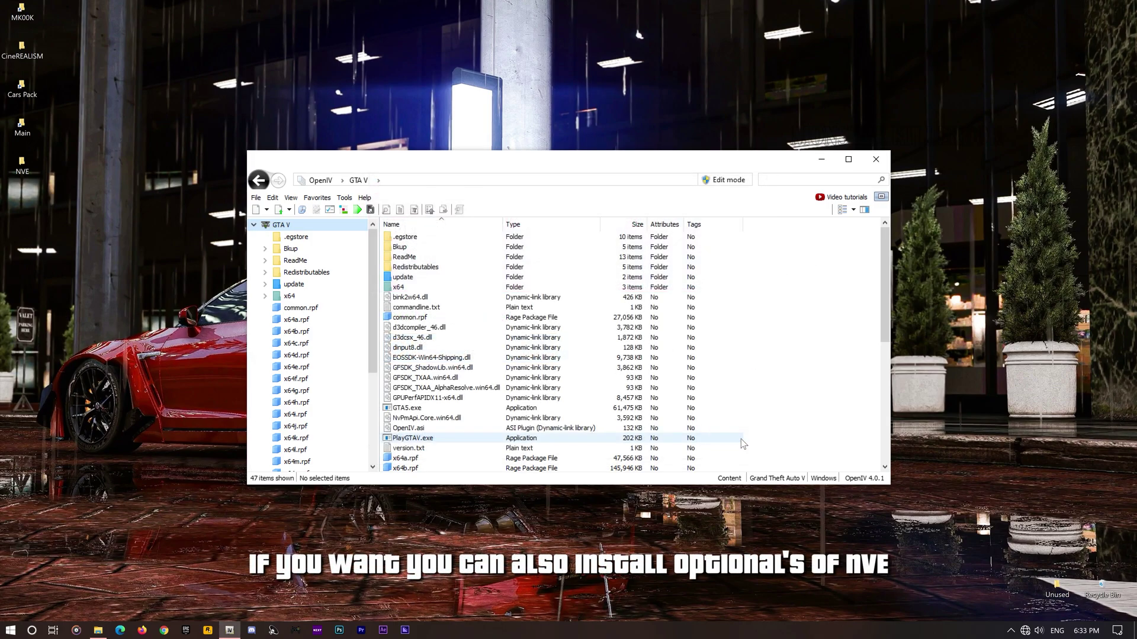
# Step: Load the "INSTALL - Remove All Trash" package from the Trash Modifier folder of NVE's Optional Add-Ons
pyautogui.click(342, 210)
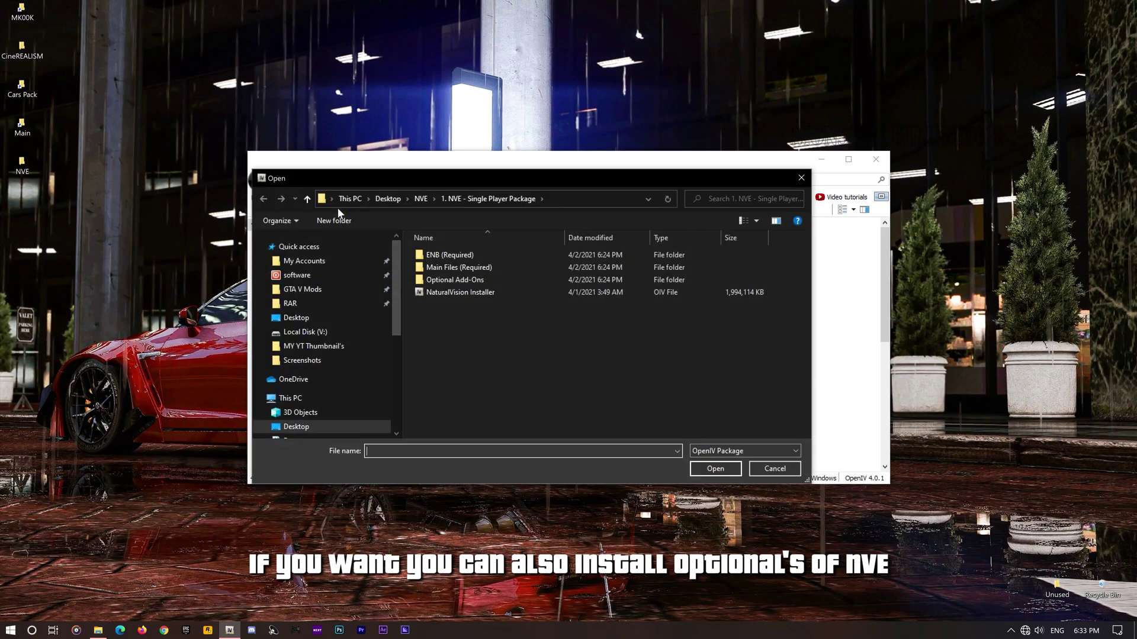
pyautogui.doubleClick(487, 279)
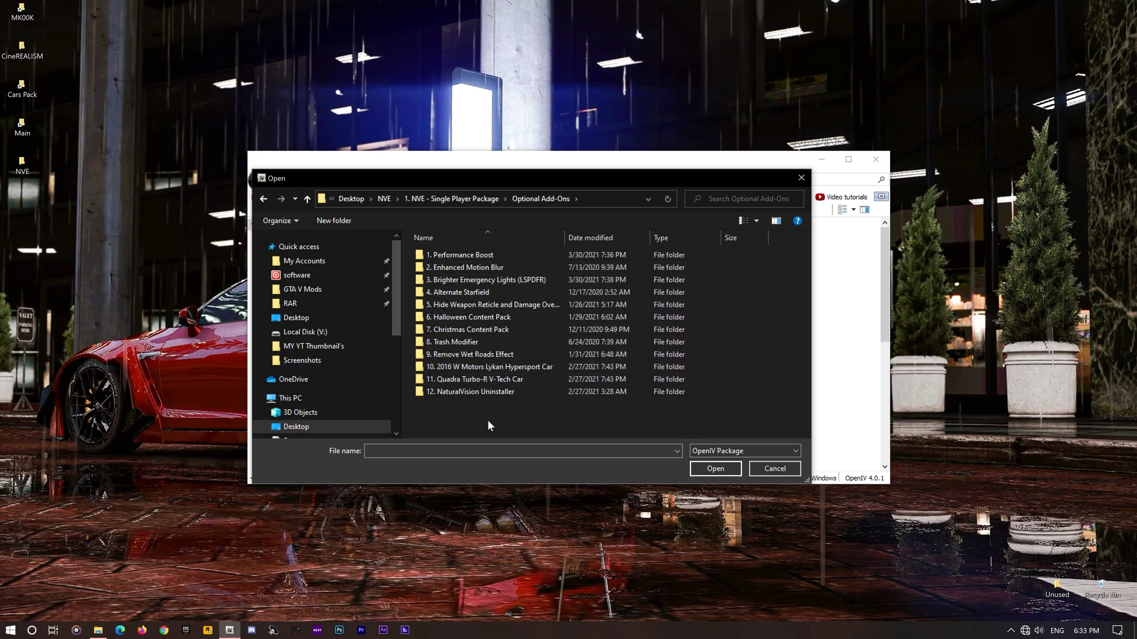
pyautogui.doubleClick(495, 343)
pyautogui.doubleClick(469, 279)
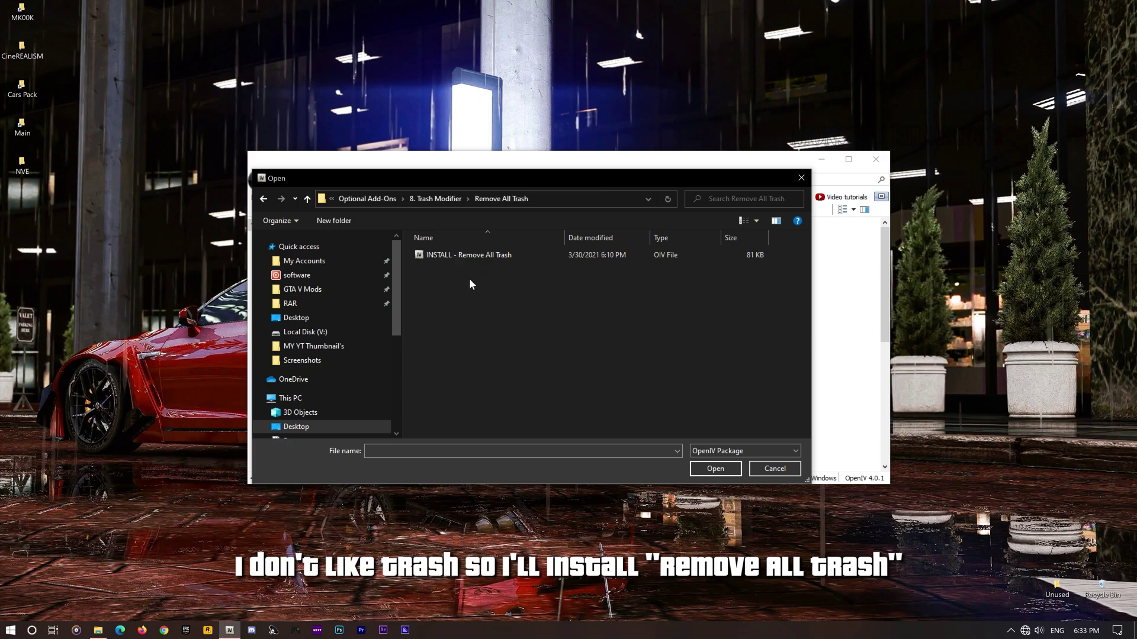
pyautogui.doubleClick(484, 256)
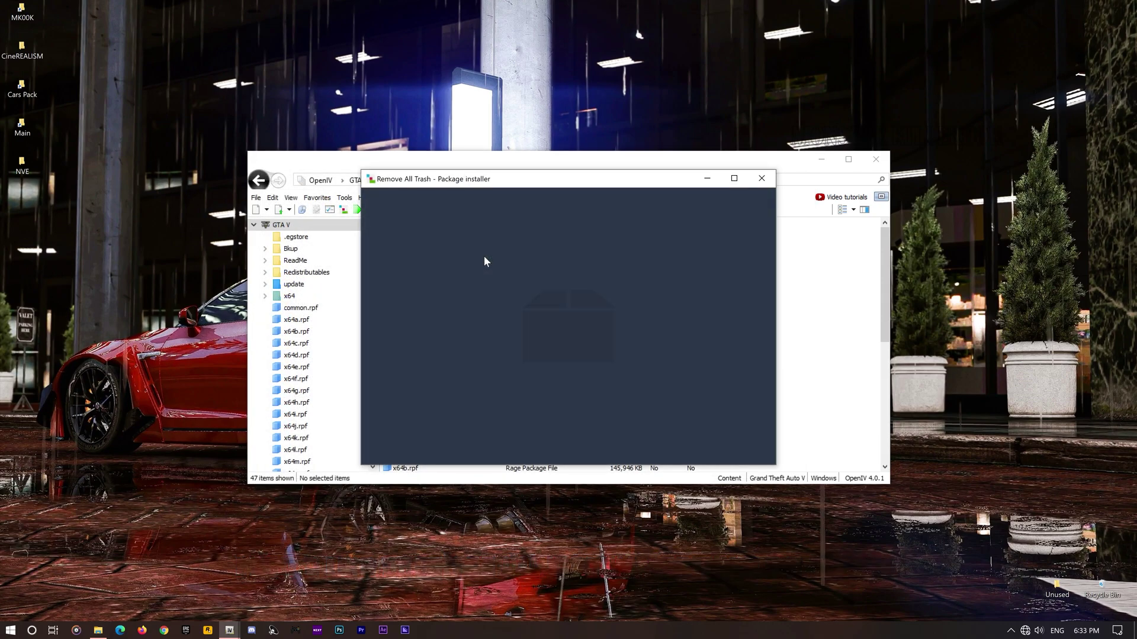
# Step: Install the Remove All Trash add-on into the "mods" folder and close its installer
pyautogui.click(741, 270)
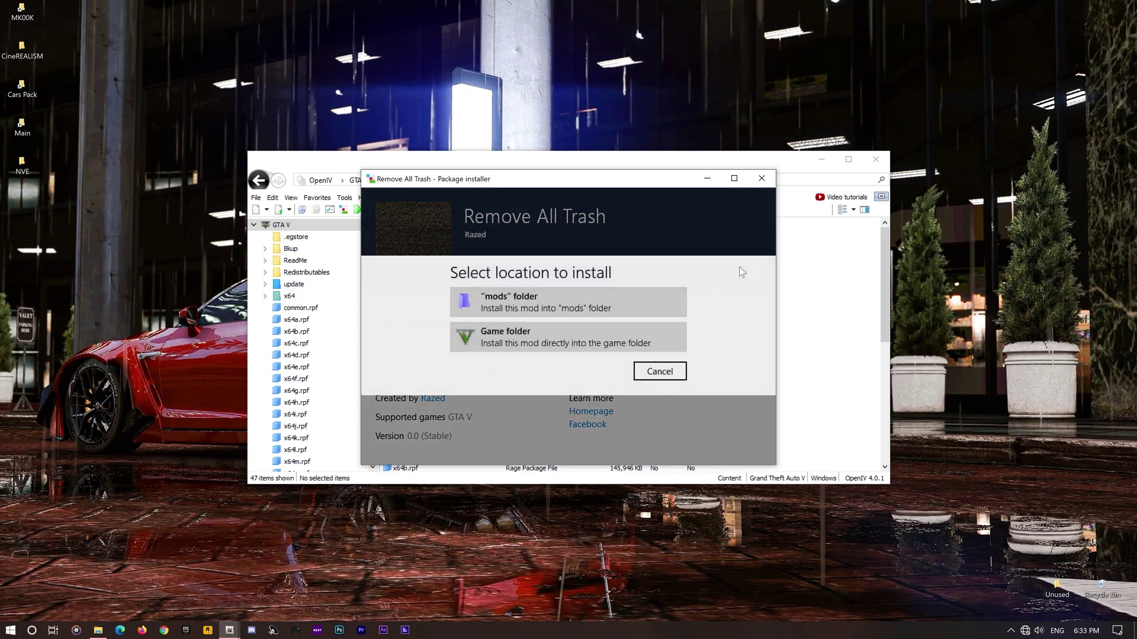
pyautogui.click(641, 303)
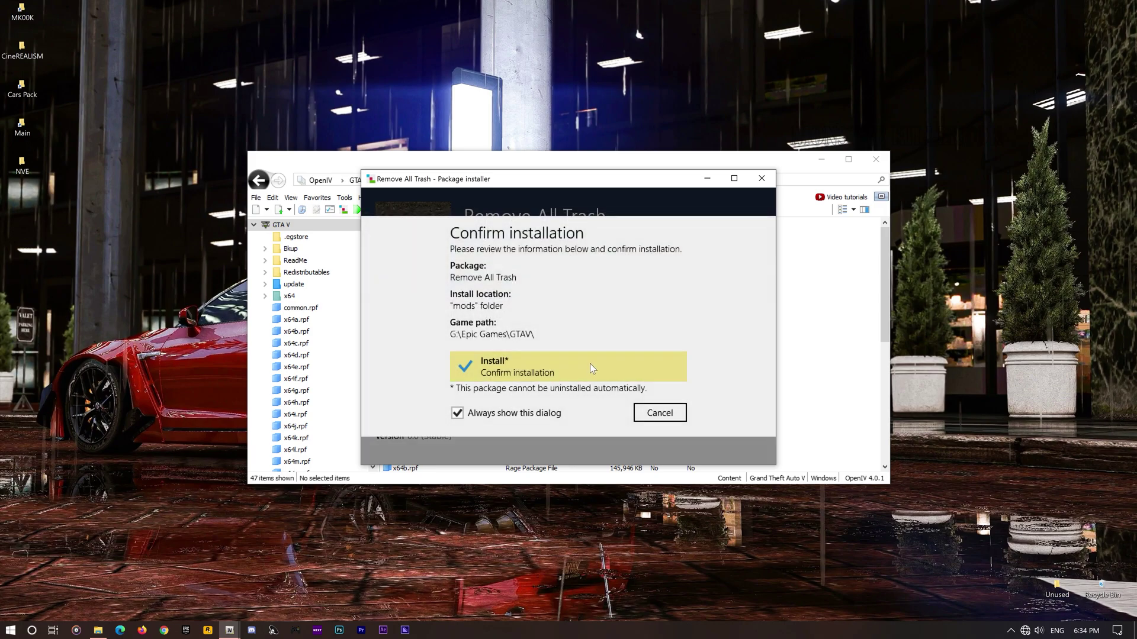
pyautogui.click(589, 364)
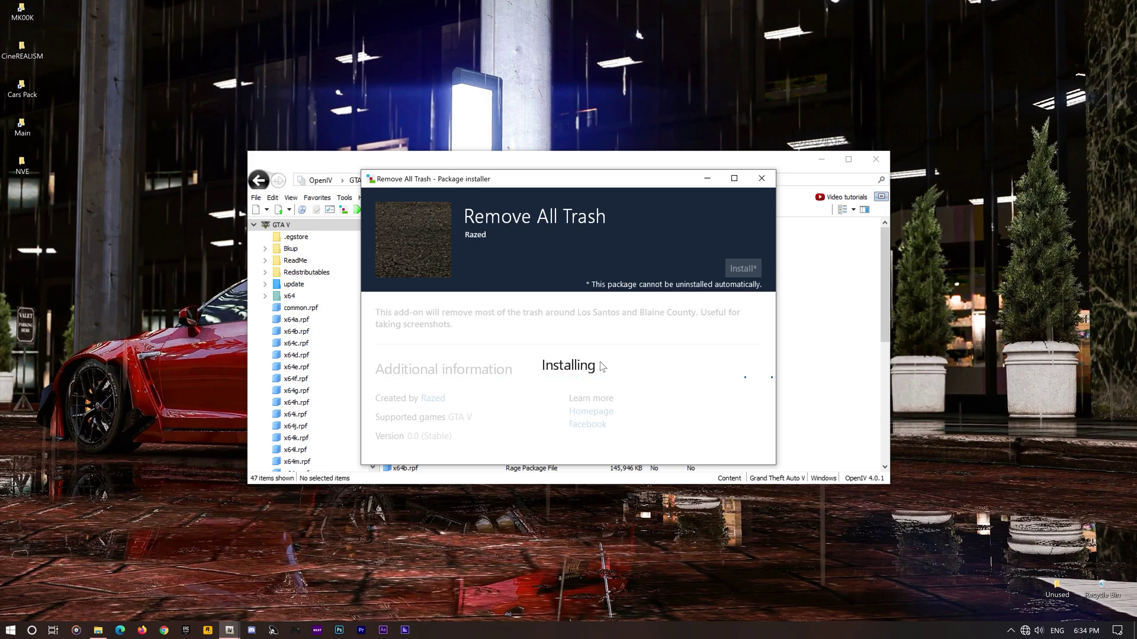
pyautogui.click(736, 442)
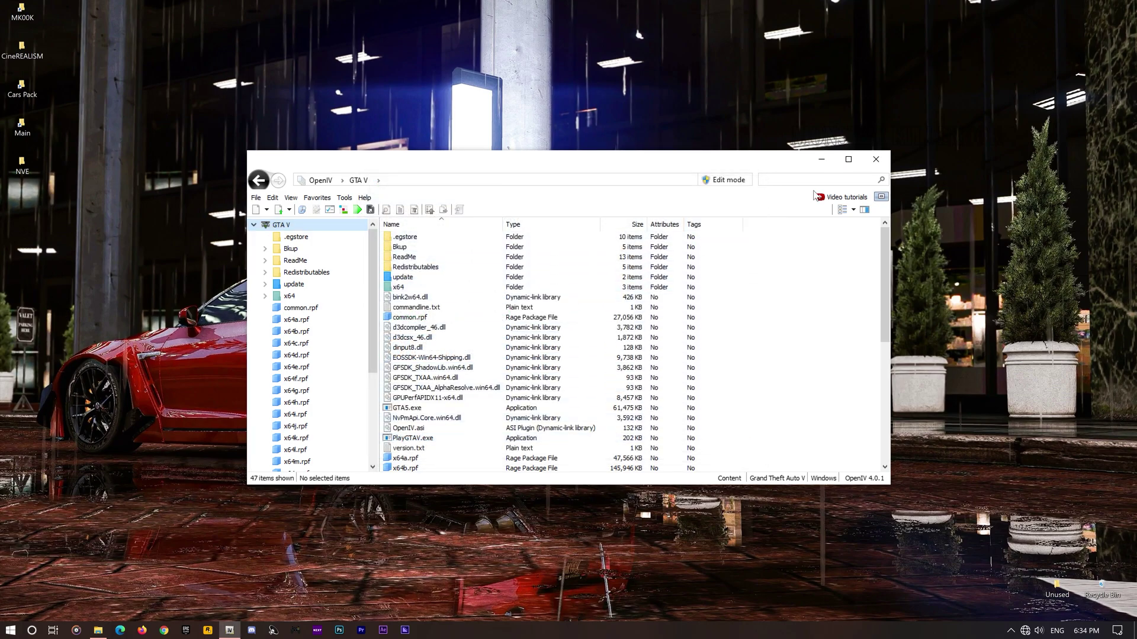
# Step: Load the 2016 W Motors Lykan Hypersport package from NVE's Optional Add-Ons folder into the package installer
pyautogui.click(330, 210)
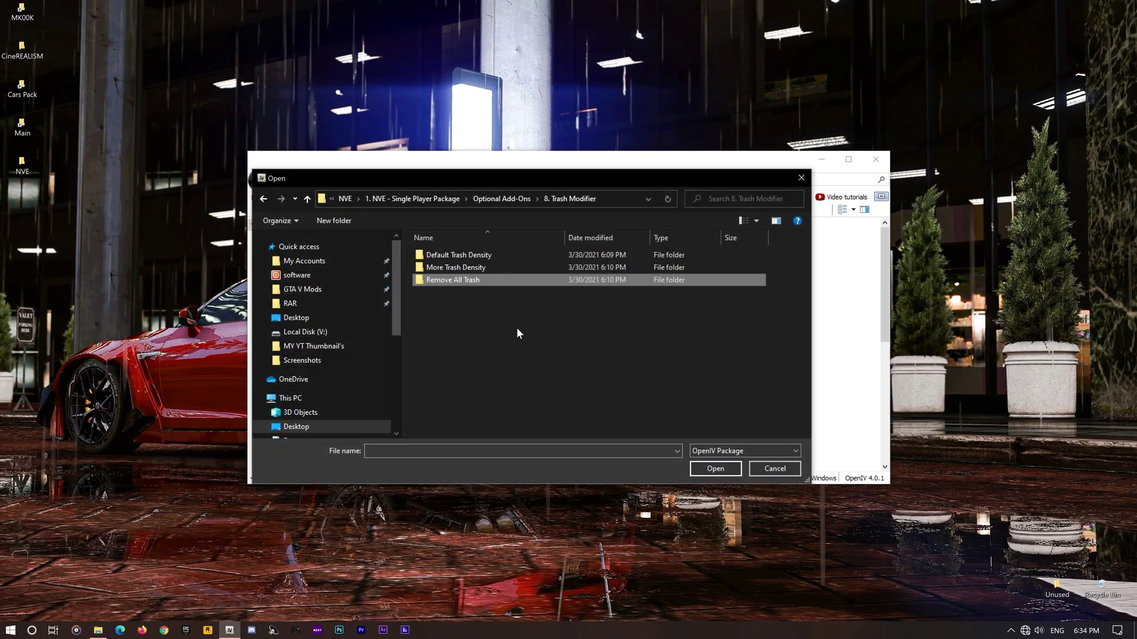
pyautogui.hotkey('alt', 'Up')
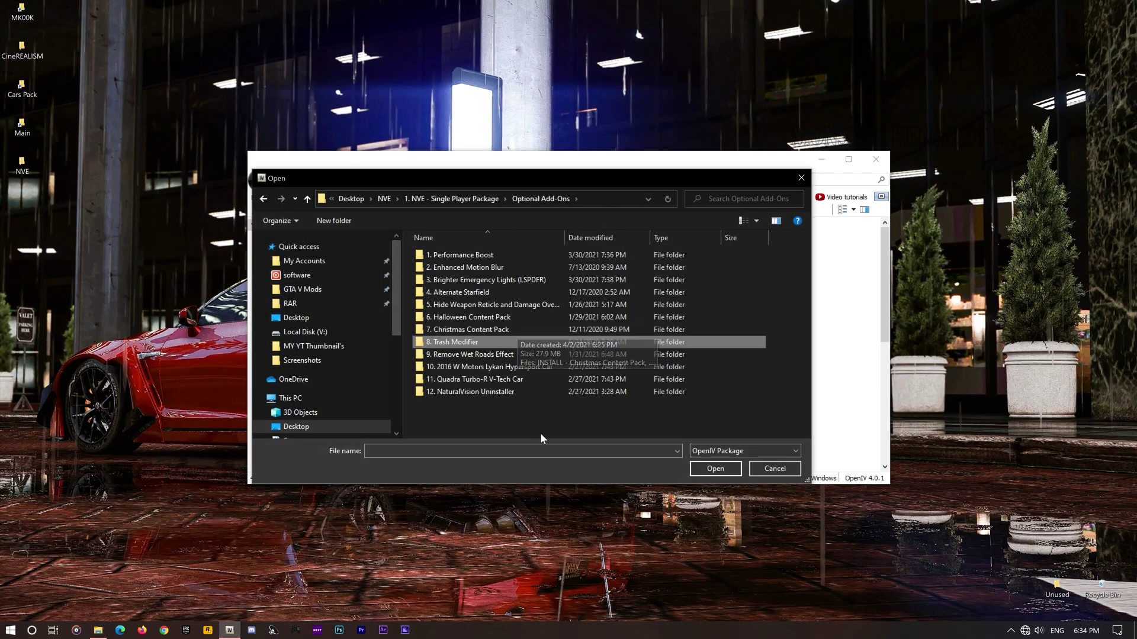
pyautogui.press('Down')
pyautogui.press('Down')
pyautogui.press('Return')
pyautogui.press('Down')
pyautogui.press('Return')
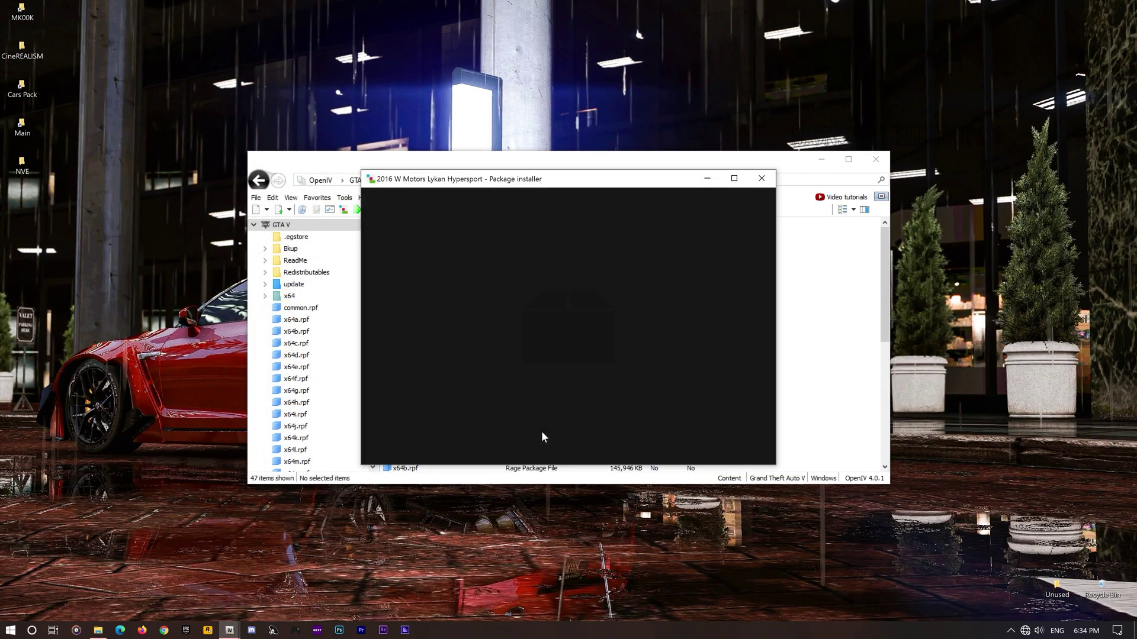
# Step: Install the 2016 W Motors Lykan Hypersport add-on into the "mods" folder and close its installer
pyautogui.click(744, 269)
pyautogui.click(586, 301)
pyautogui.click(557, 355)
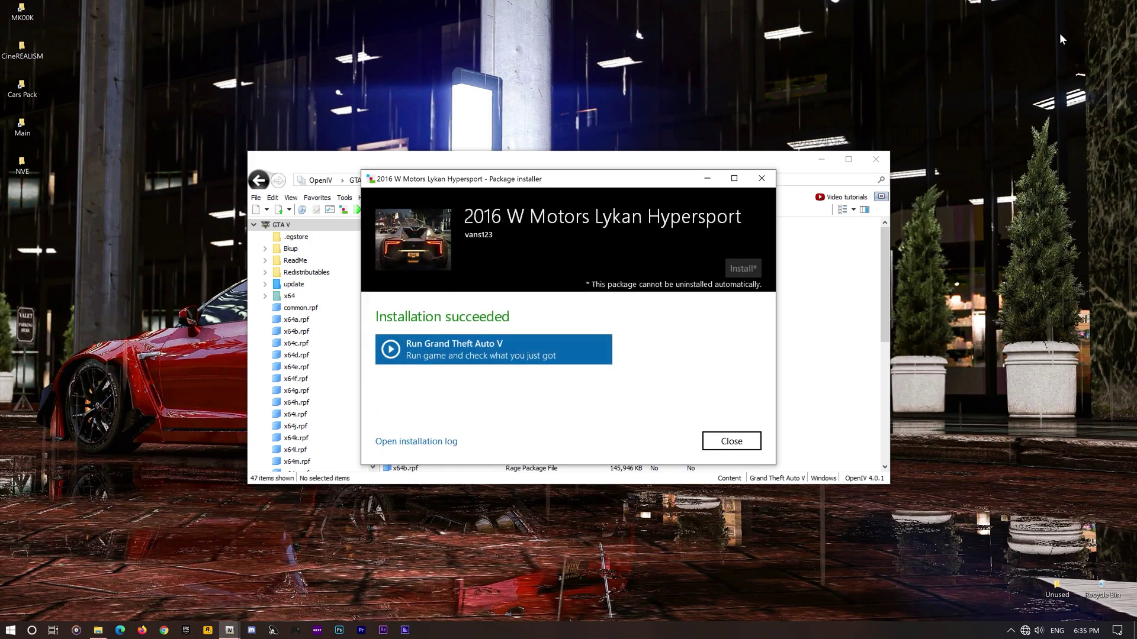
pyautogui.click(728, 440)
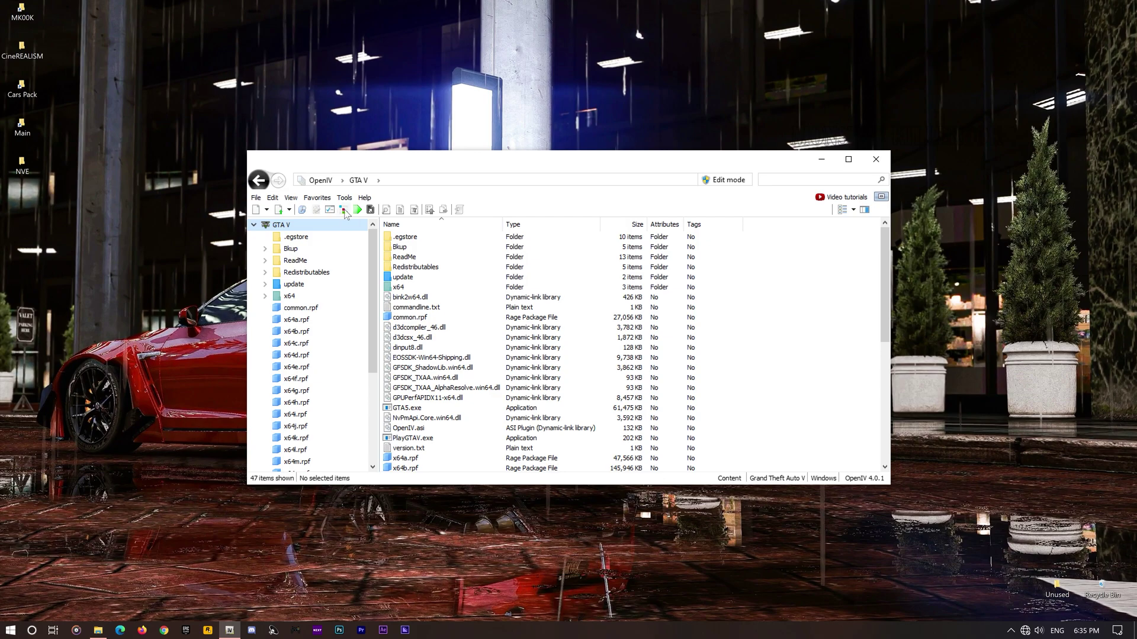
# Step: Load the Quadra Turbo-R V-Tech package from the "11. Quadra Turbo-R V-Tech Car" folder of the Optional Add-Ons
pyautogui.click(345, 210)
pyautogui.hotkey('alt', 'Up')
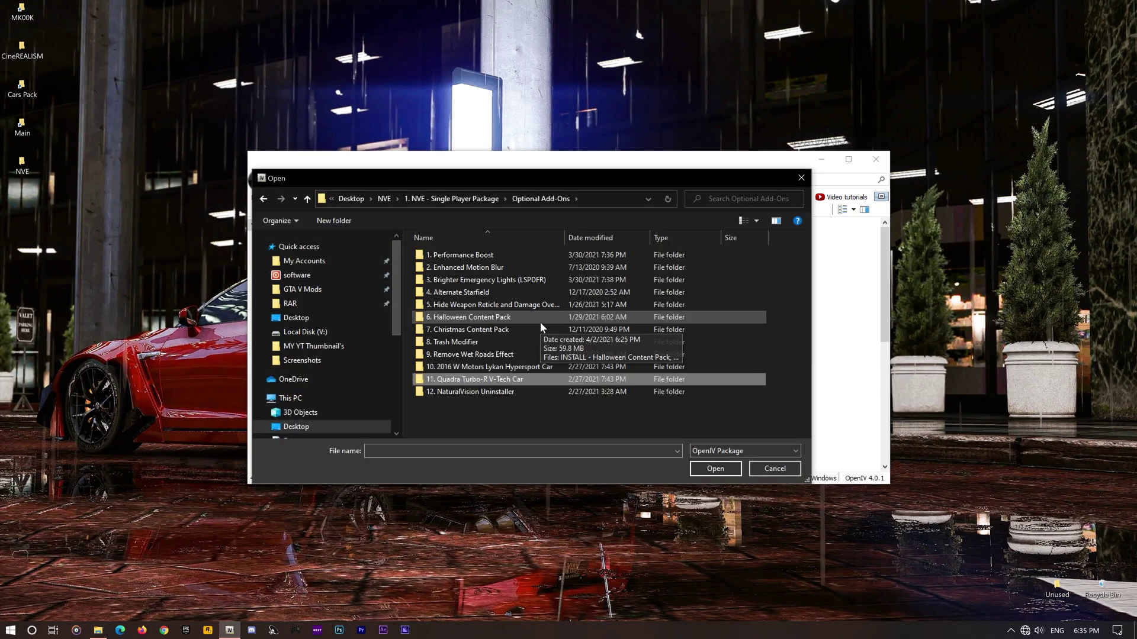
pyautogui.press('Return')
pyautogui.press('Down')
pyautogui.press('Return')
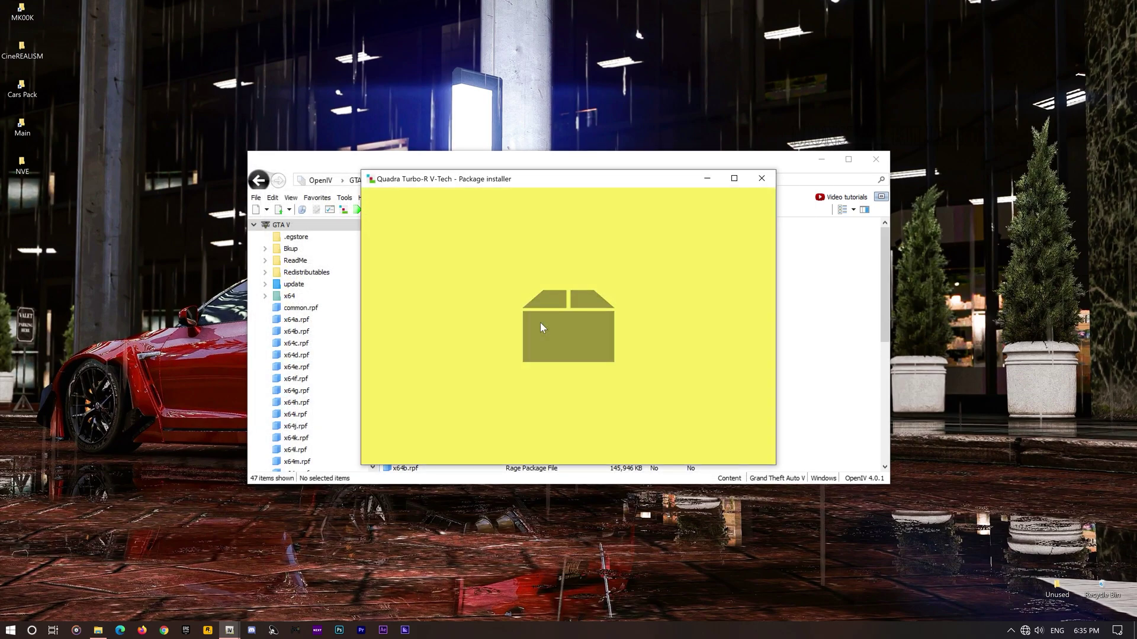
# Step: Install the Quadra Turbo-R V-Tech add-on into the "mods" folder and close its installer
pyautogui.click(742, 269)
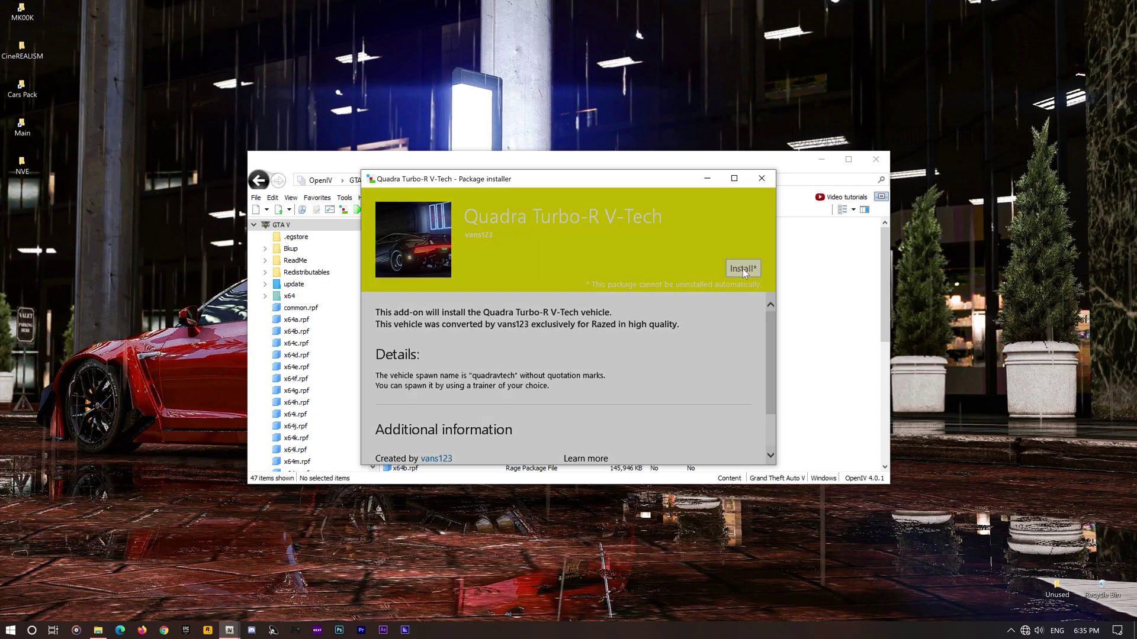
pyautogui.click(577, 300)
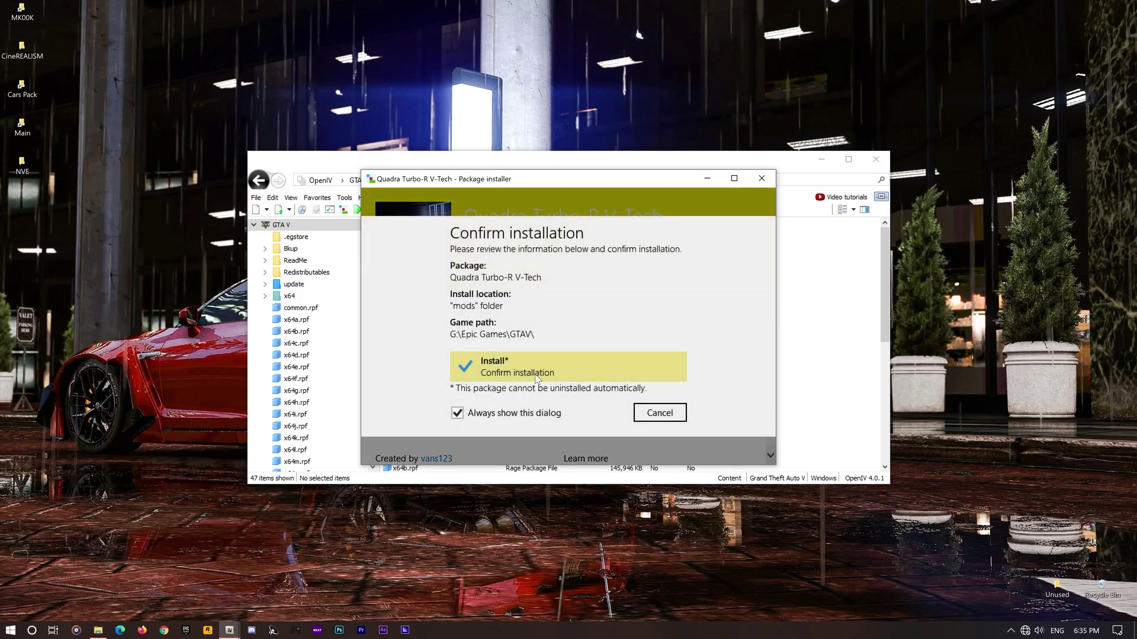
pyautogui.click(569, 361)
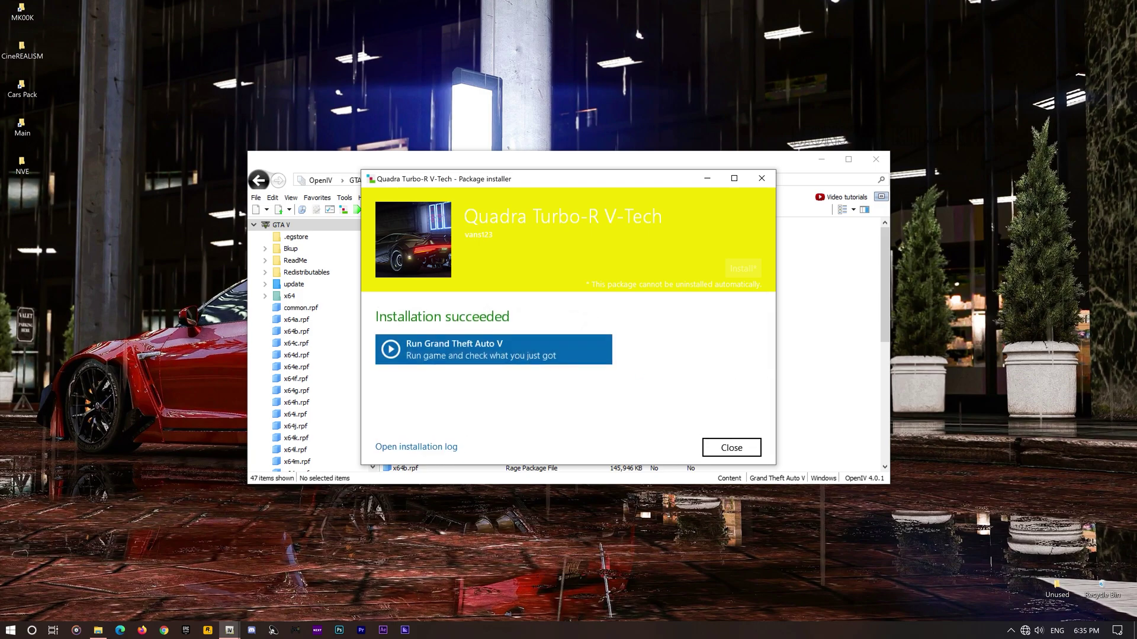
pyautogui.click(753, 442)
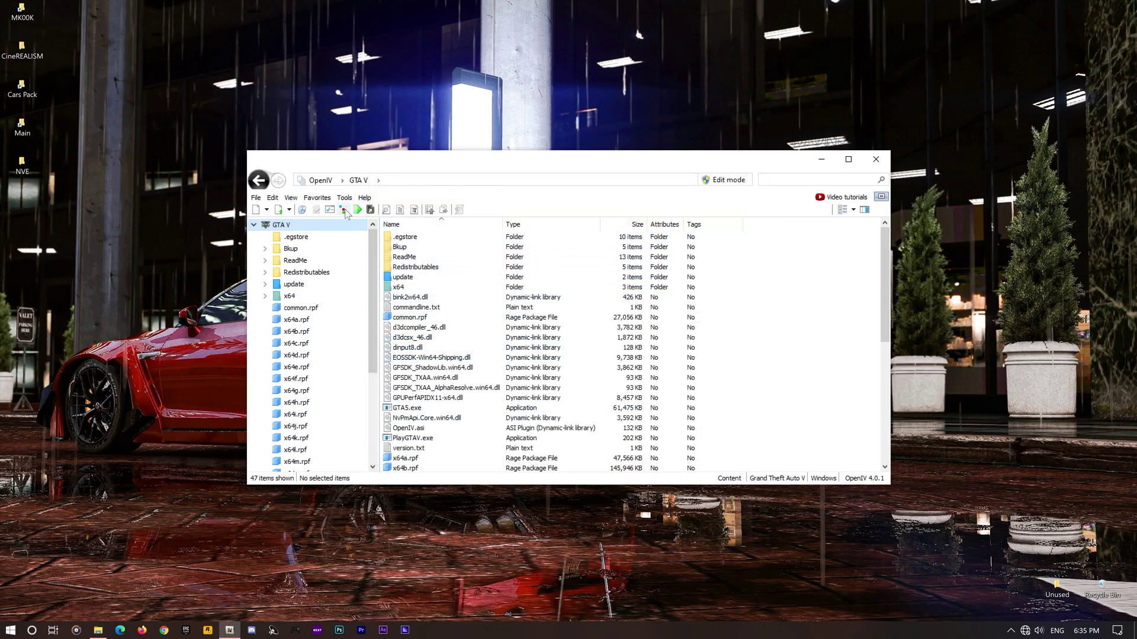
# Step: Look through the remaining add-on folders in Optional Add-Ons for other packages worth installing
pyautogui.hotkey('alt', 'Up')
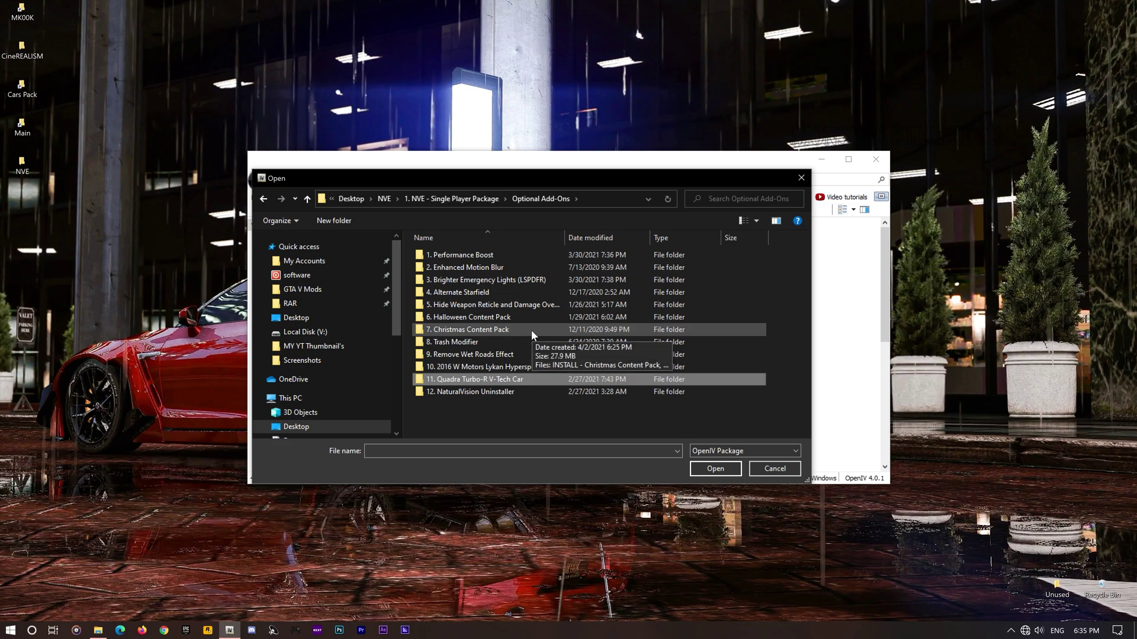
pyautogui.press('Up')
pyautogui.press('Up')
pyautogui.press('Up')
pyautogui.press('Up')
pyautogui.press('Up')
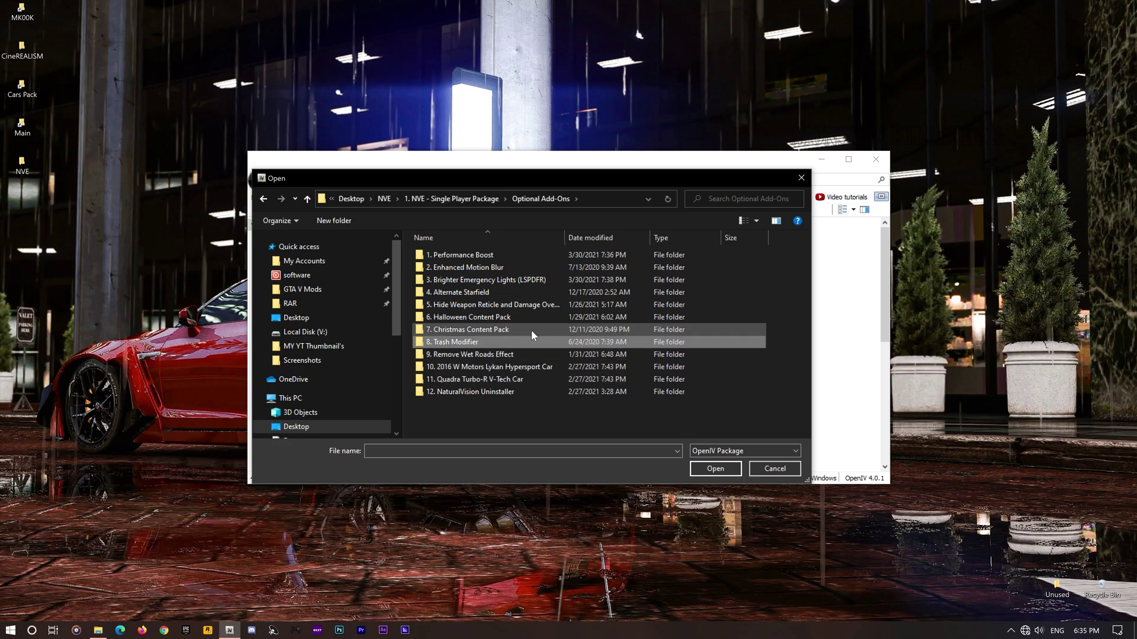
pyautogui.press('Up')
pyautogui.press('Up')
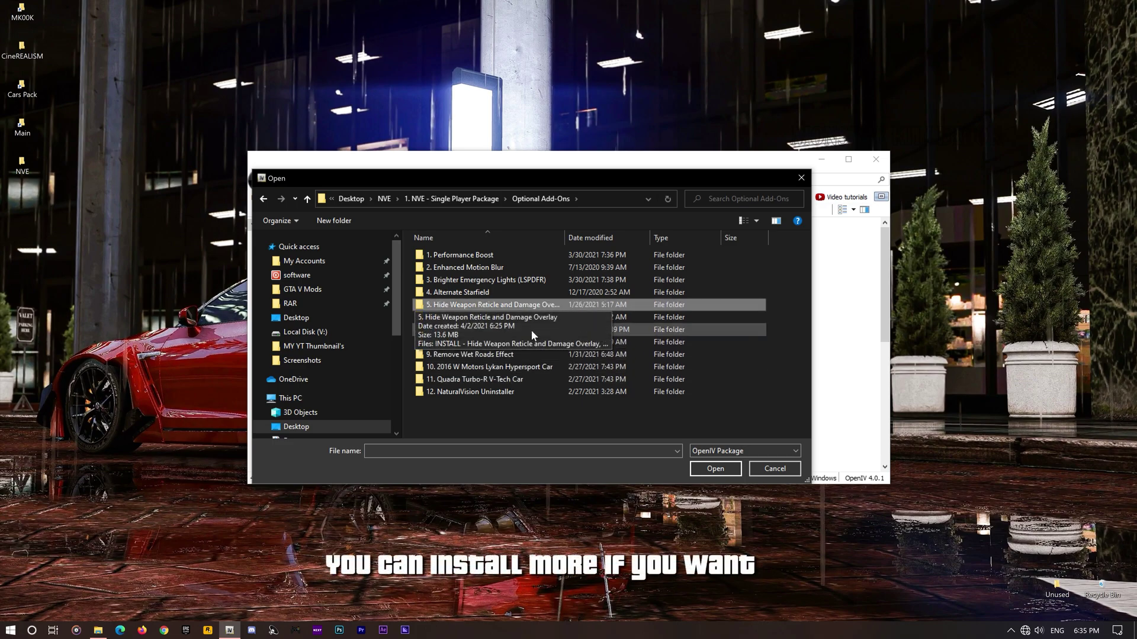
pyautogui.press('Down')
pyautogui.press('Up')
pyautogui.press('Up')
pyautogui.press('Up')
pyautogui.press('Up')
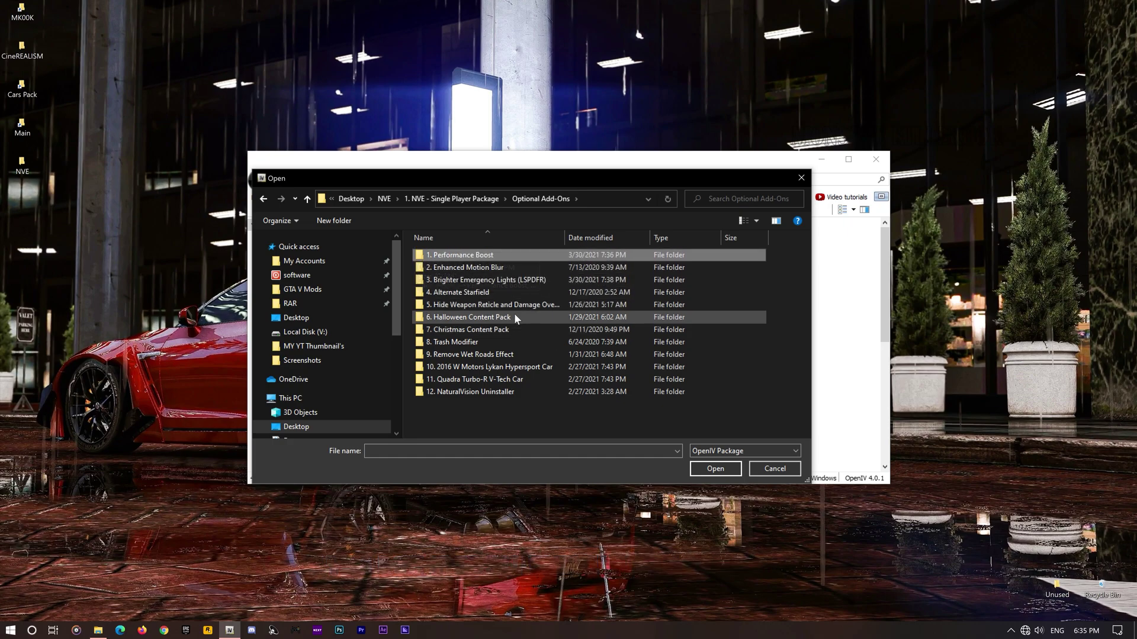
# Step: Open the "INSTALL - Performance Boost" package to view its description, and close it without installing
pyautogui.doubleClick(465, 255)
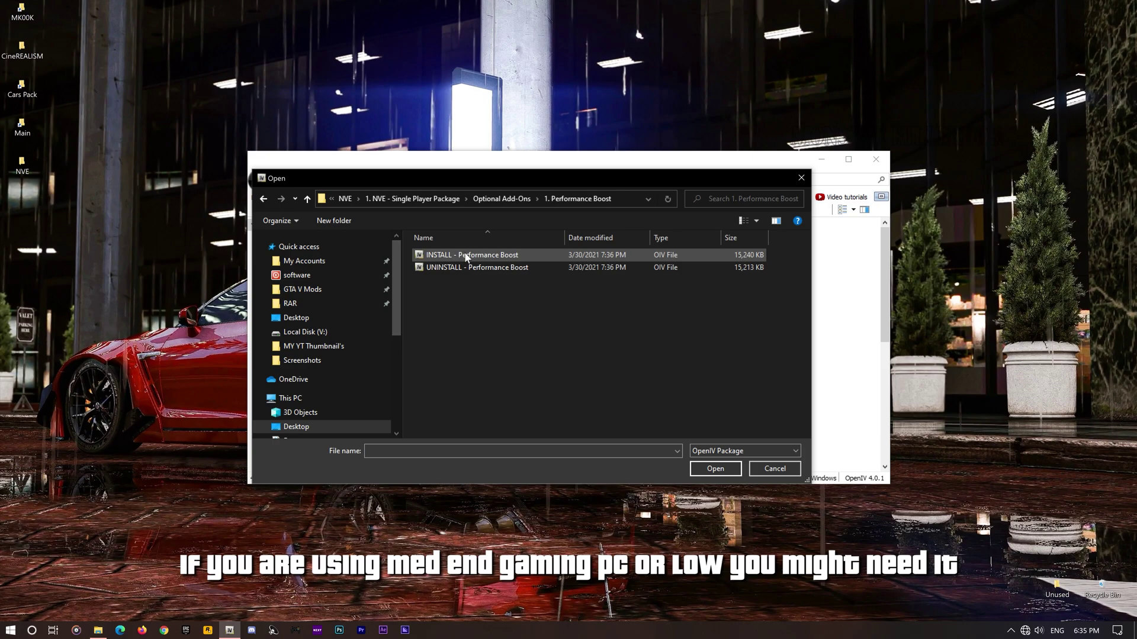
pyautogui.doubleClick(480, 255)
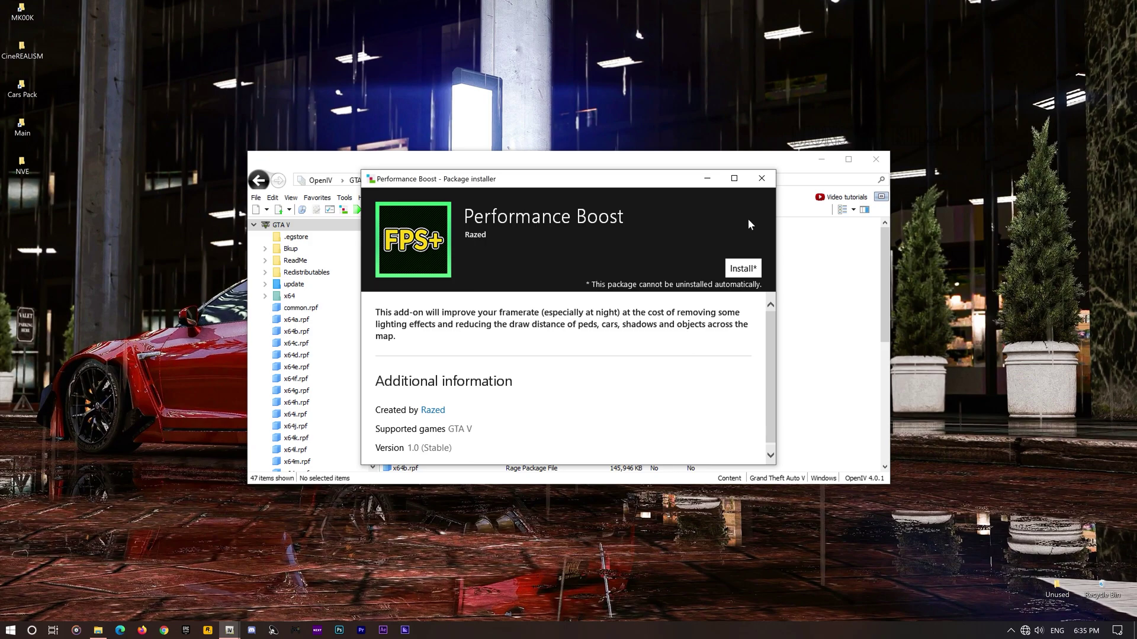
pyautogui.click(762, 179)
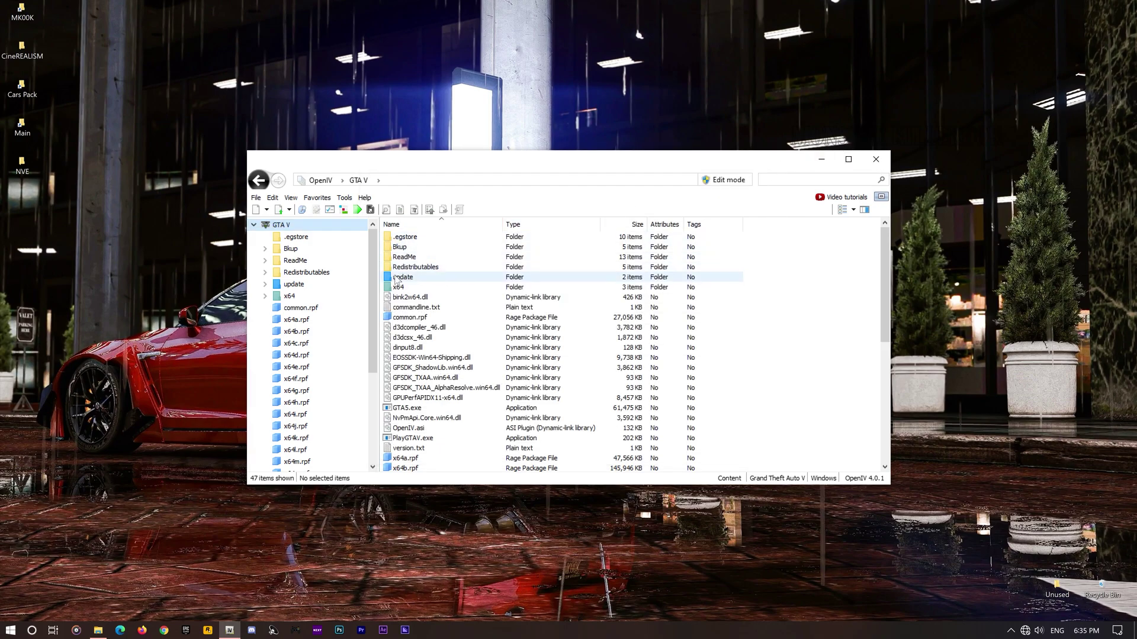
# Step: Switch to File Explorer and copy all the car folders inside dlcpacks of the extracted "MONSTER's 2020 Cars Pack" folder
pyautogui.click(822, 160)
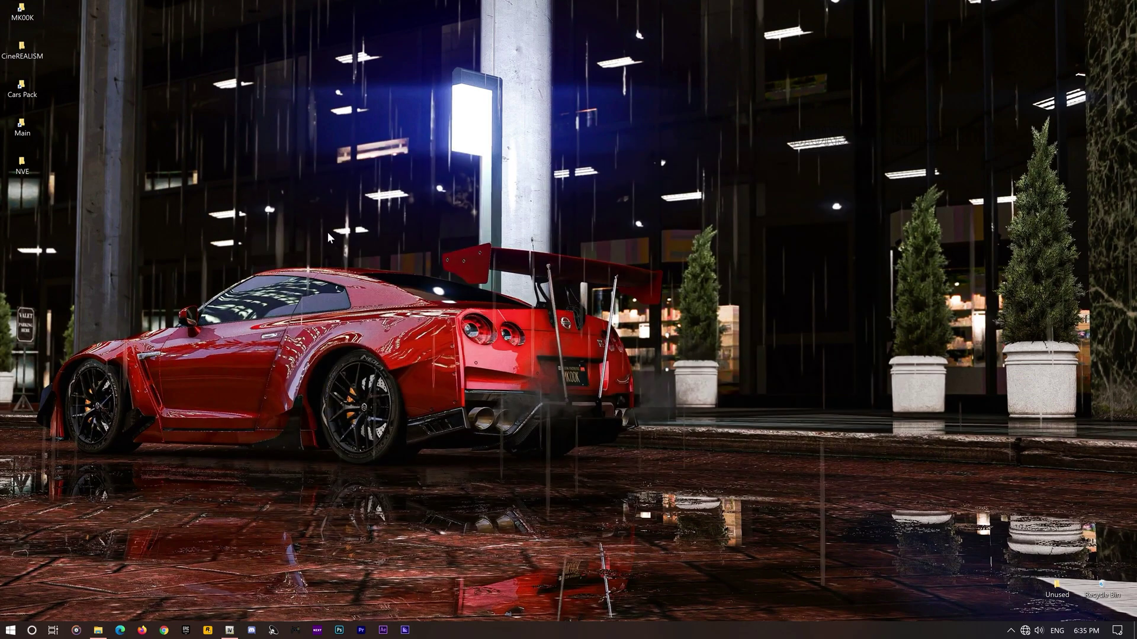
pyautogui.click(104, 635)
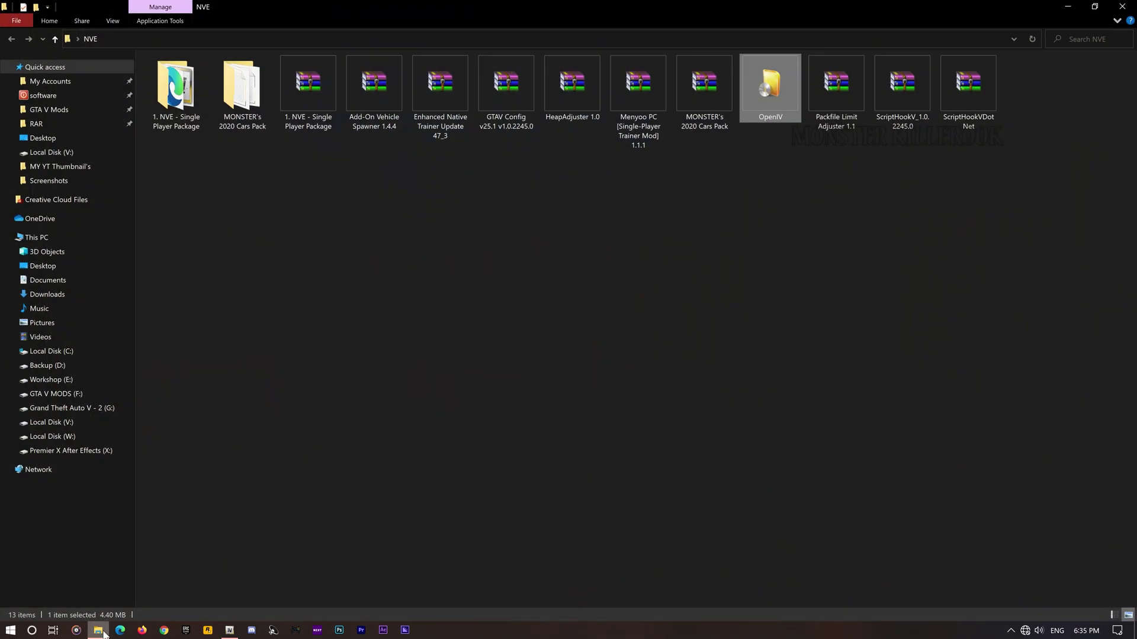
pyautogui.doubleClick(245, 114)
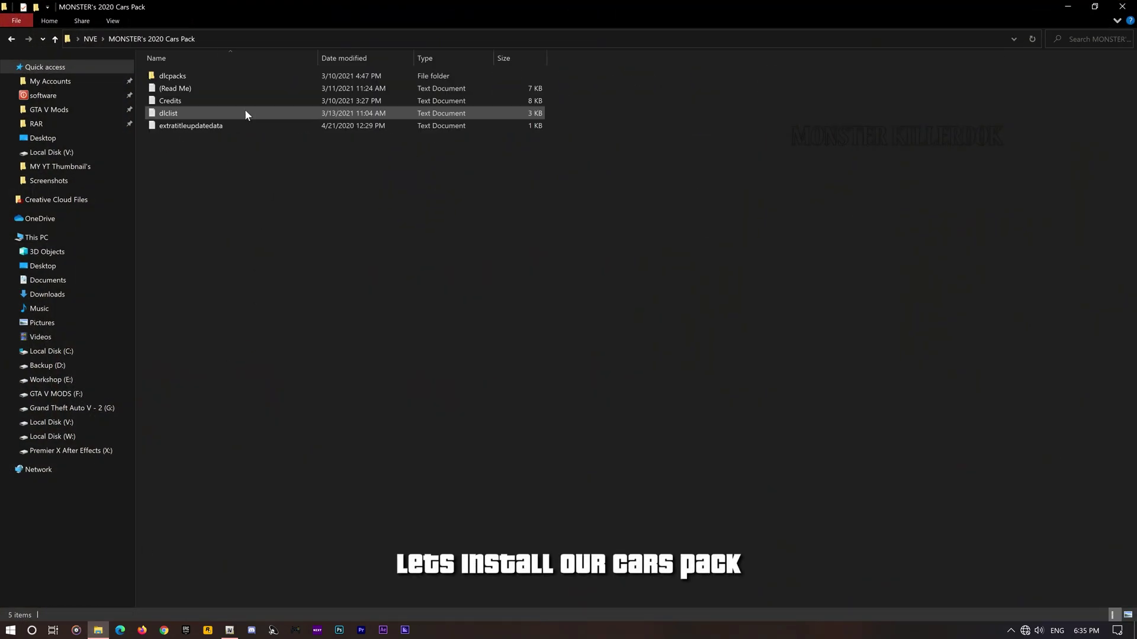
pyautogui.doubleClick(189, 74)
pyautogui.rightClick(200, 101)
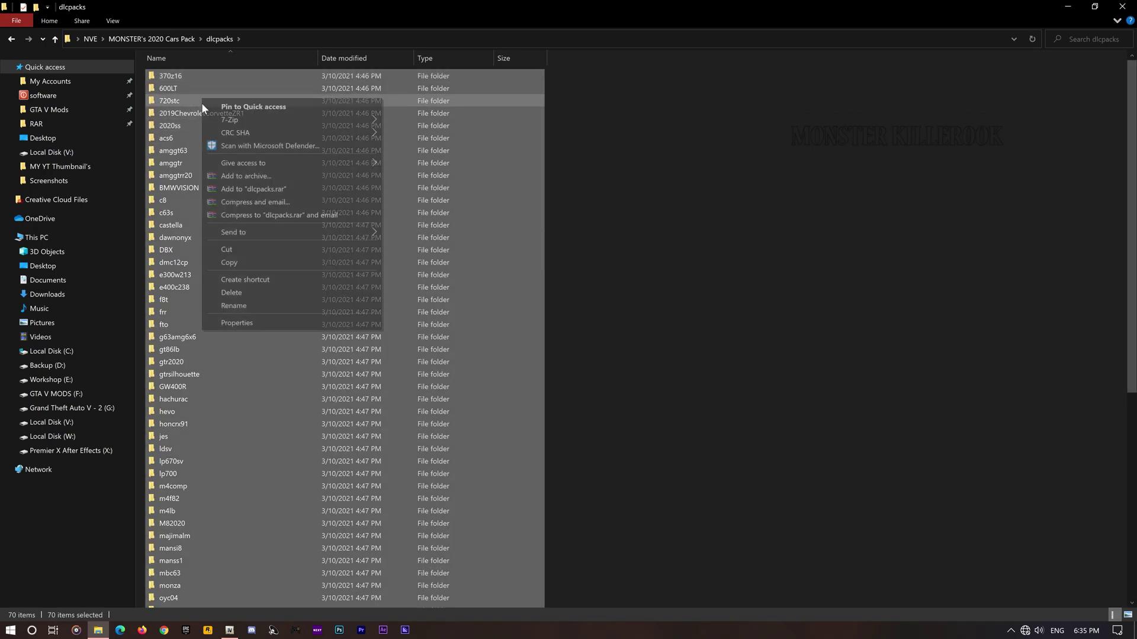
pyautogui.click(232, 265)
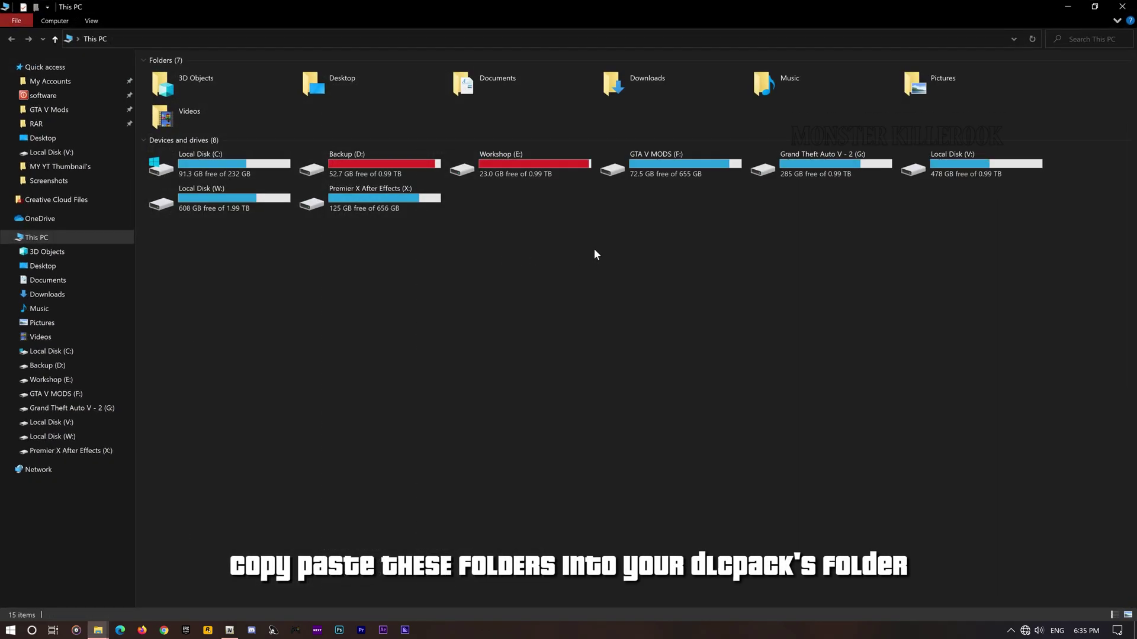
# Step: Paste the copied car folders into G:\Epic Games\GTAV\mods\update\x64\dlcpacks and put that window away
pyautogui.doubleClick(846, 159)
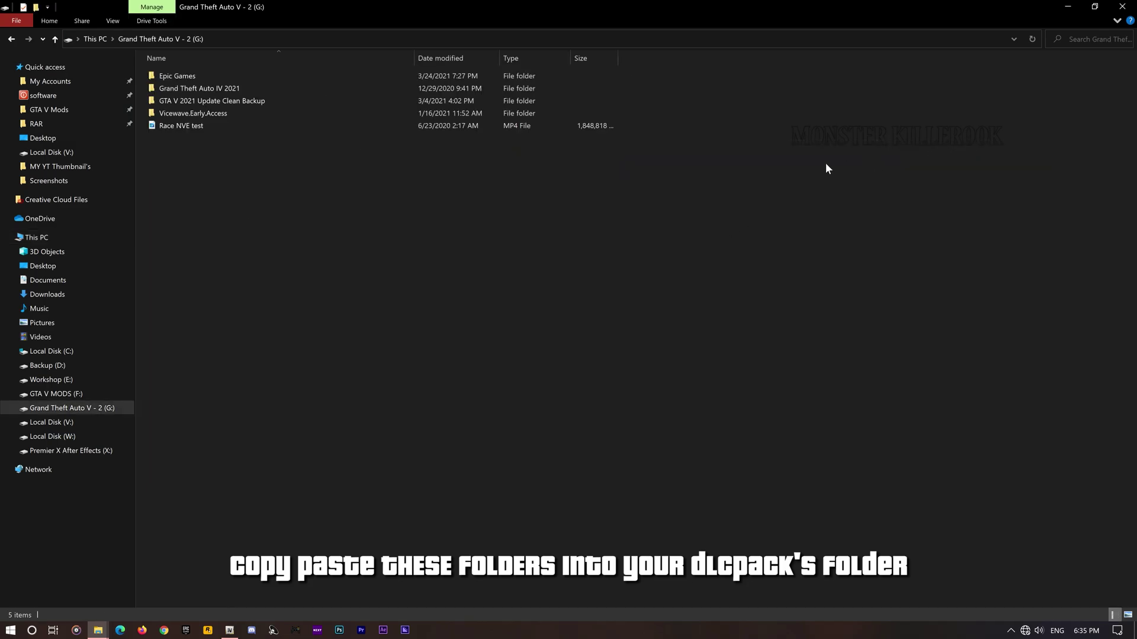
pyautogui.doubleClick(190, 76)
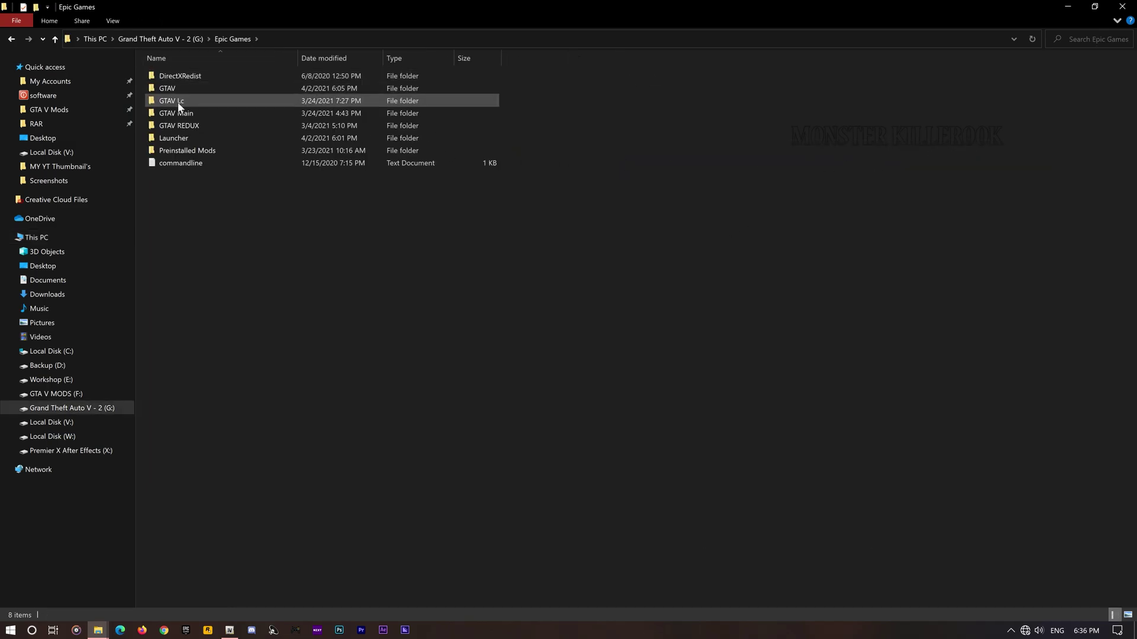
pyautogui.doubleClick(177, 90)
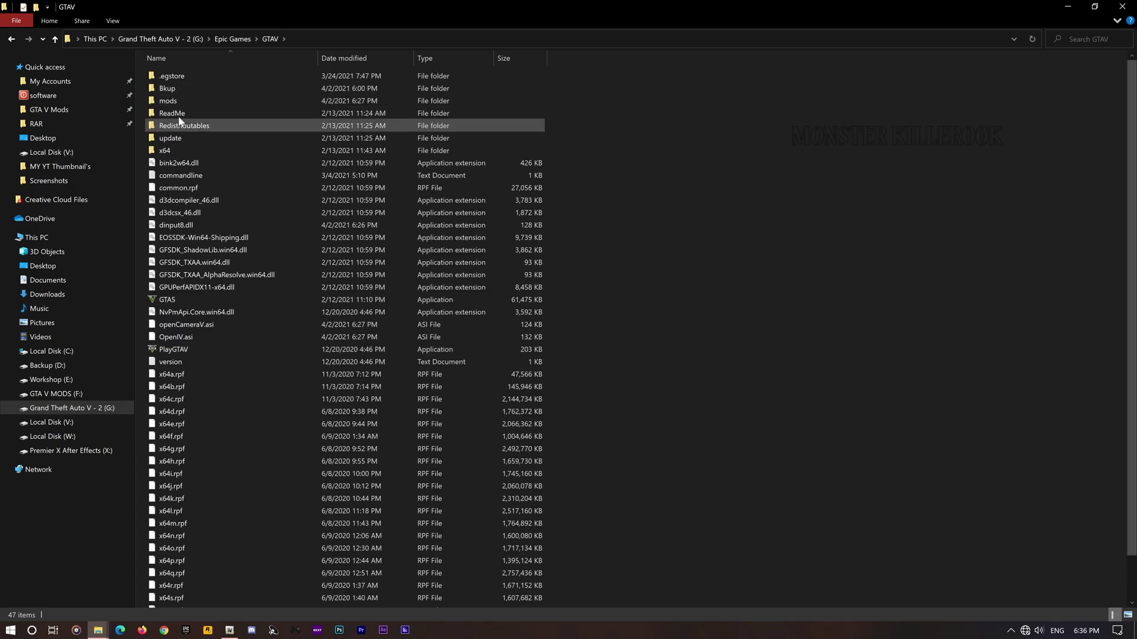
pyautogui.doubleClick(180, 104)
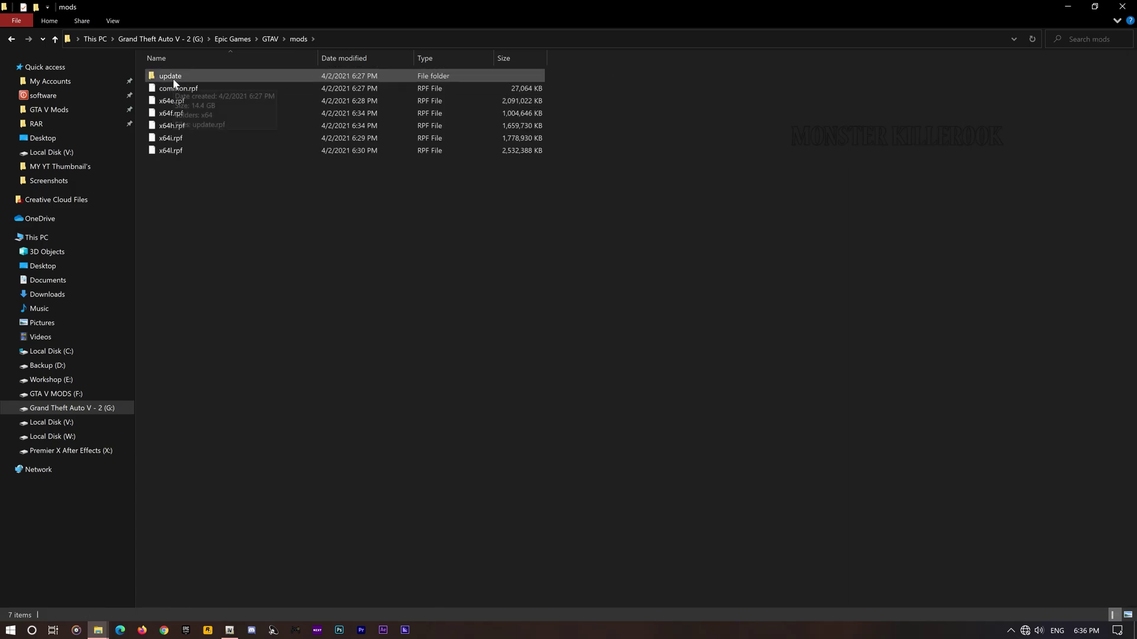
pyautogui.doubleClick(173, 78)
pyautogui.doubleClick(173, 77)
pyautogui.doubleClick(173, 77)
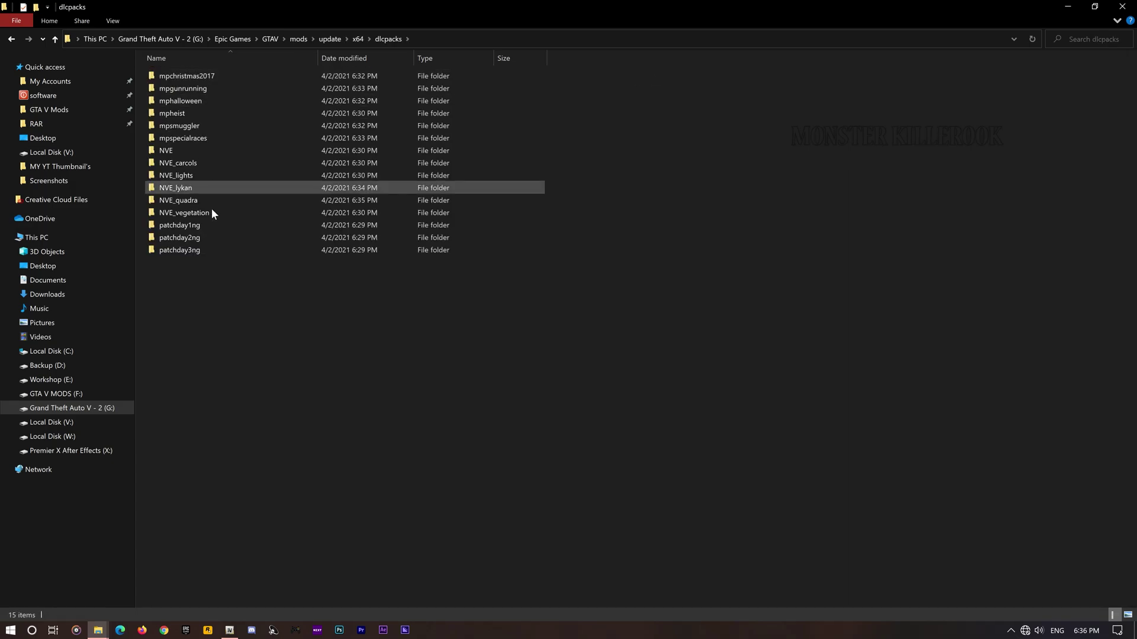
pyautogui.rightClick(233, 282)
pyautogui.click(270, 364)
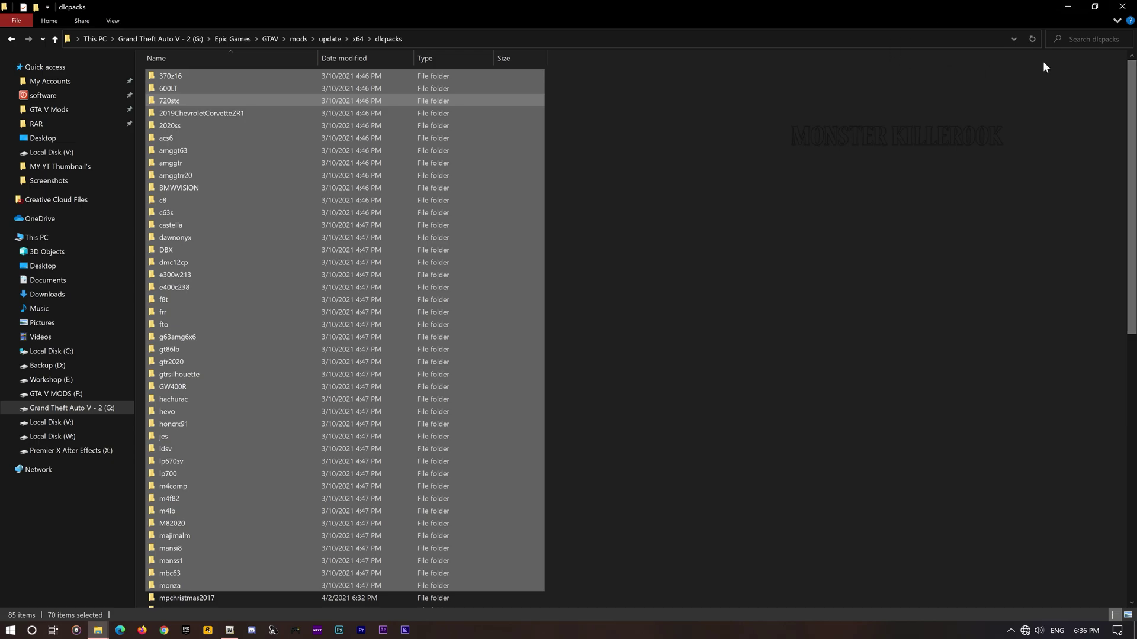
pyautogui.click(1068, 6)
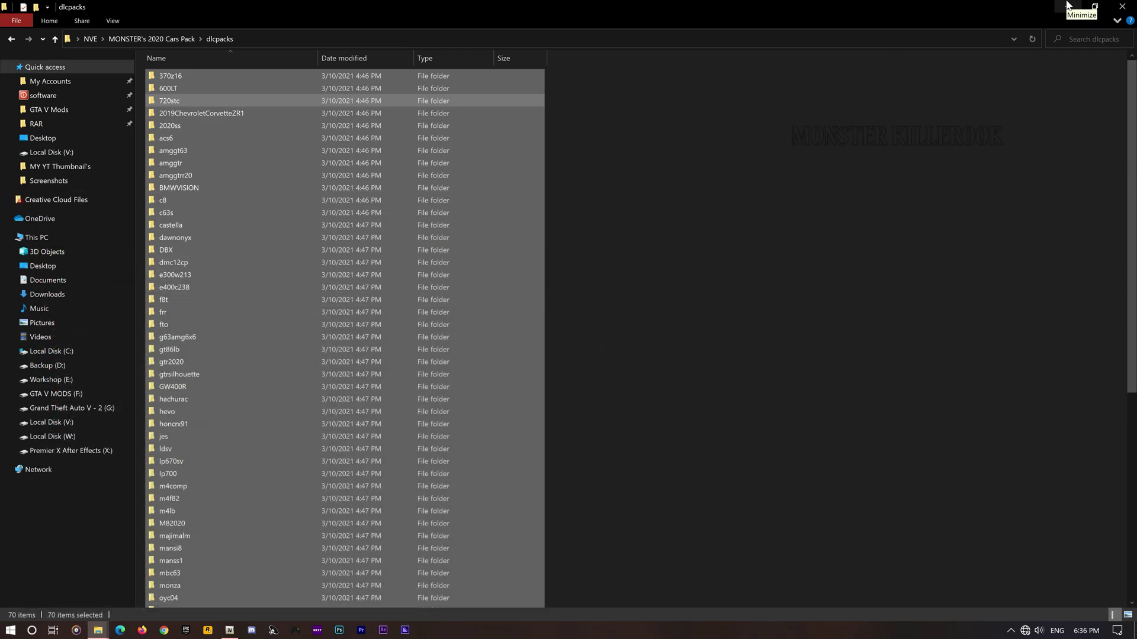
# Step: Copy all the entries of the dlclist text file in "MONSTER's 2020 Cars Pack" and switch back to OpenIV
pyautogui.press('BackSpace')
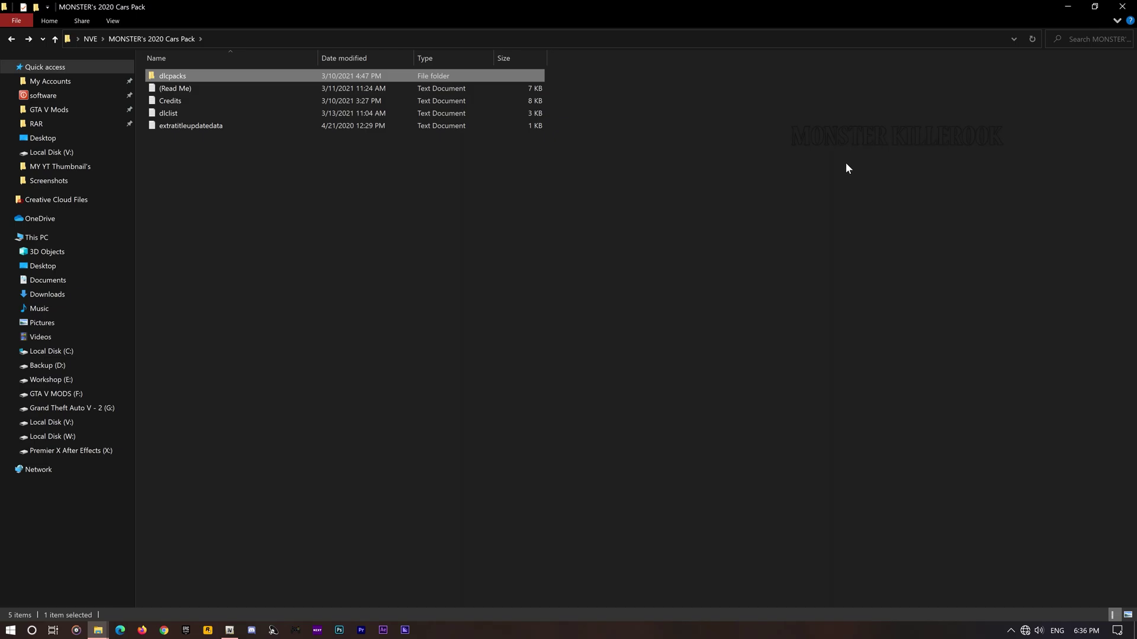
pyautogui.doubleClick(214, 111)
pyautogui.hotkey('ctrl', 'a')
pyautogui.rightClick(219, 148)
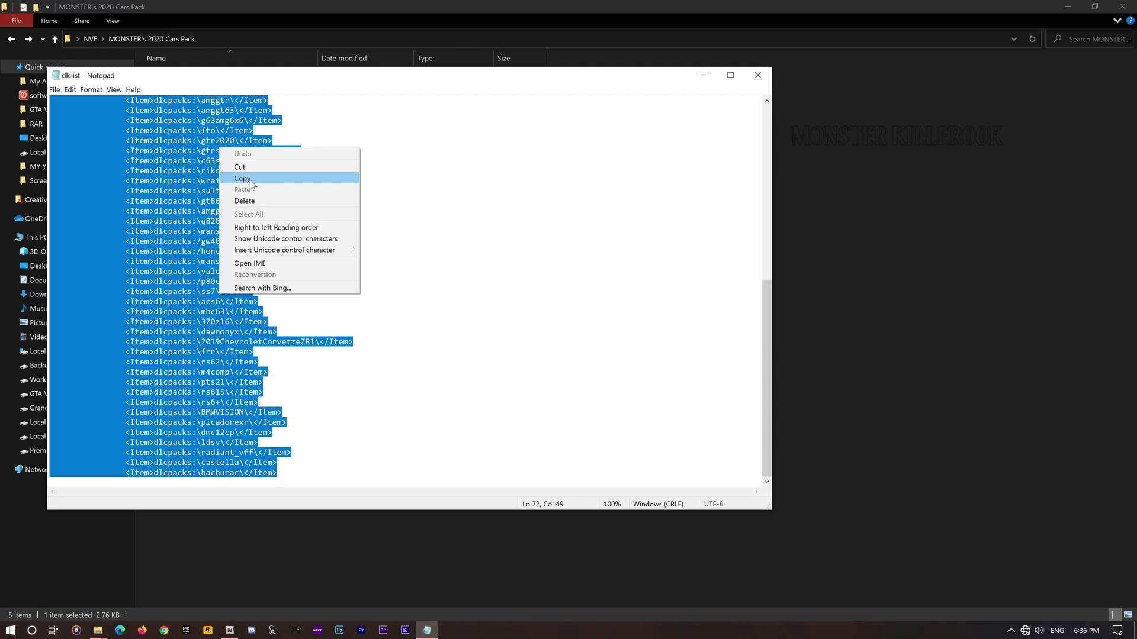
pyautogui.click(242, 179)
pyautogui.click(594, 173)
pyautogui.click(705, 73)
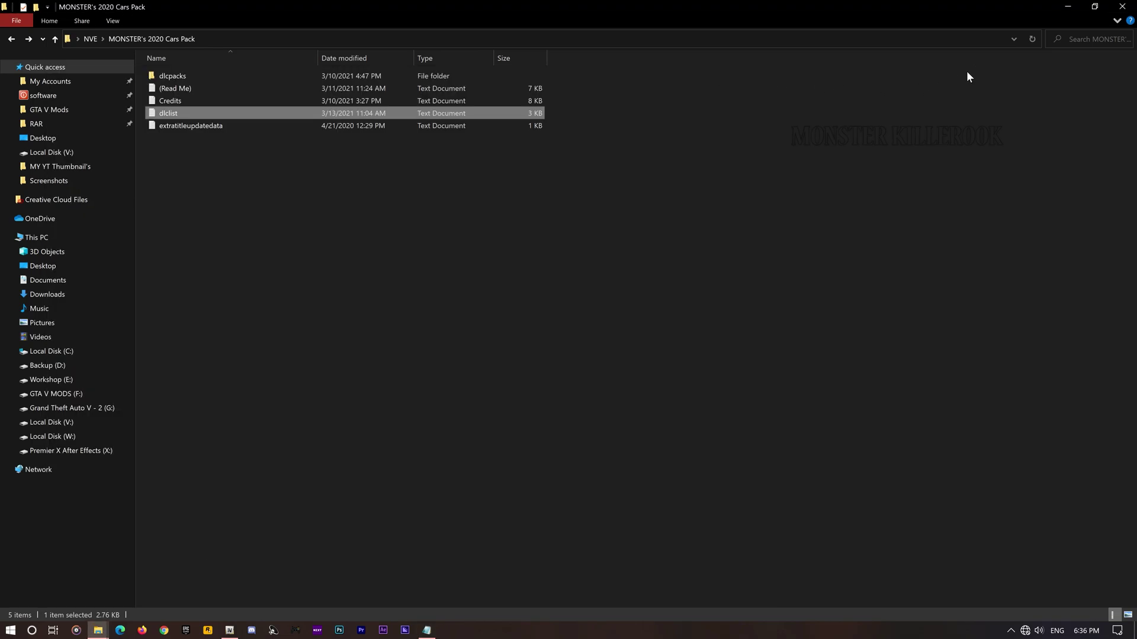
pyautogui.click(1060, 7)
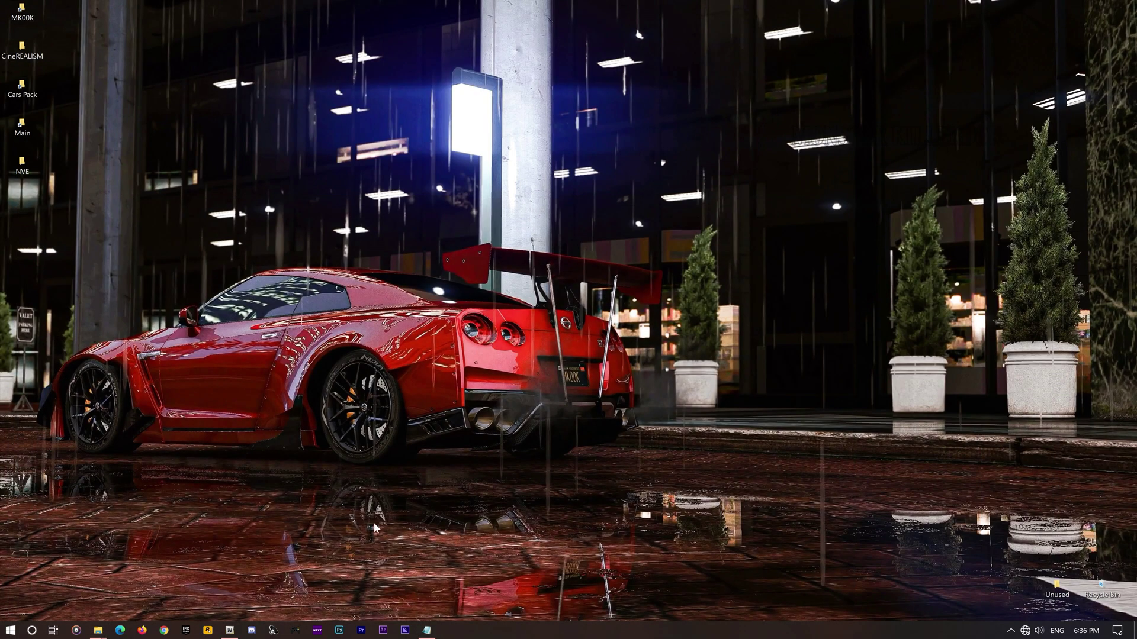
pyautogui.click(231, 631)
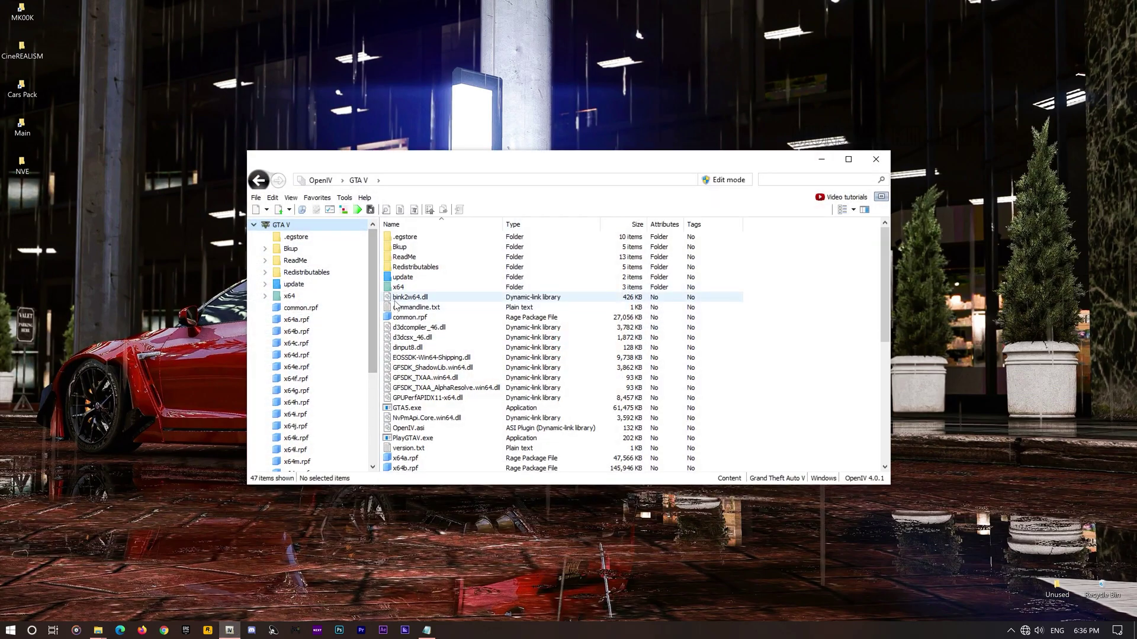
# Step: Browse in OpenIV to the mods\update\update.rpf\common\data folder
pyautogui.doubleClick(414, 257)
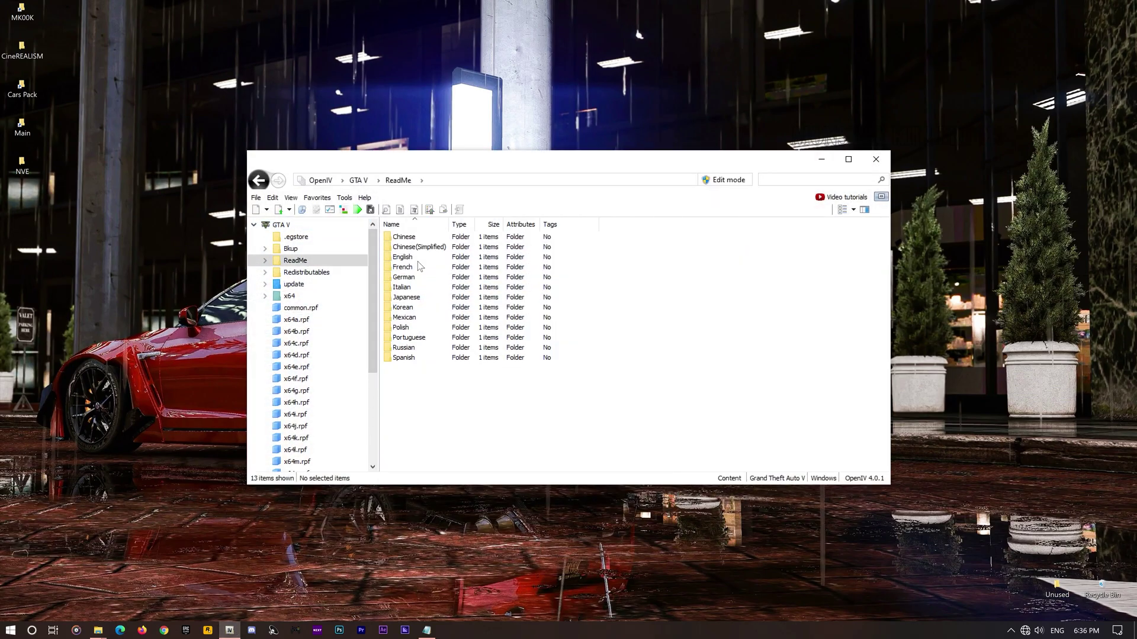
pyautogui.press('BackSpace')
pyautogui.doubleClick(402, 258)
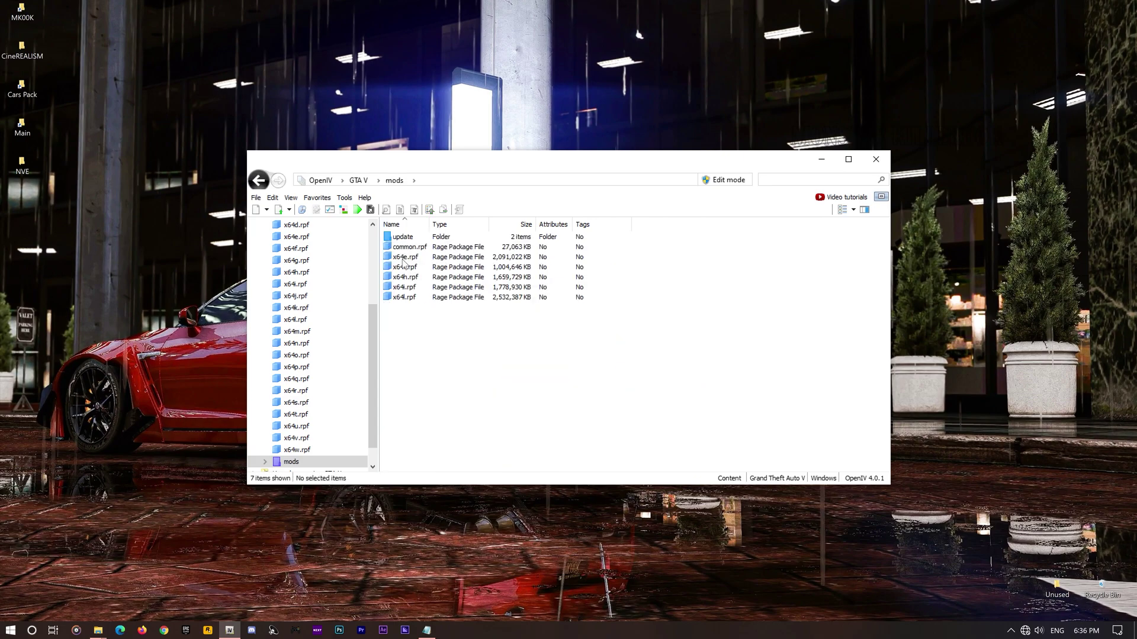
pyautogui.doubleClick(407, 238)
pyautogui.doubleClick(412, 247)
pyautogui.doubleClick(408, 239)
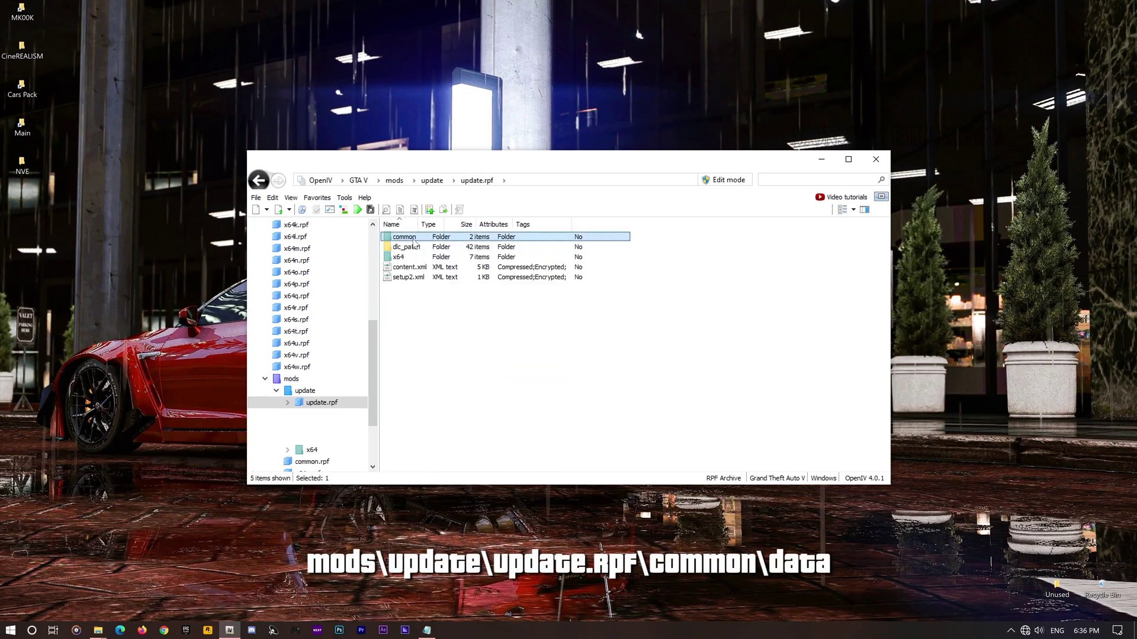
pyautogui.doubleClick(402, 239)
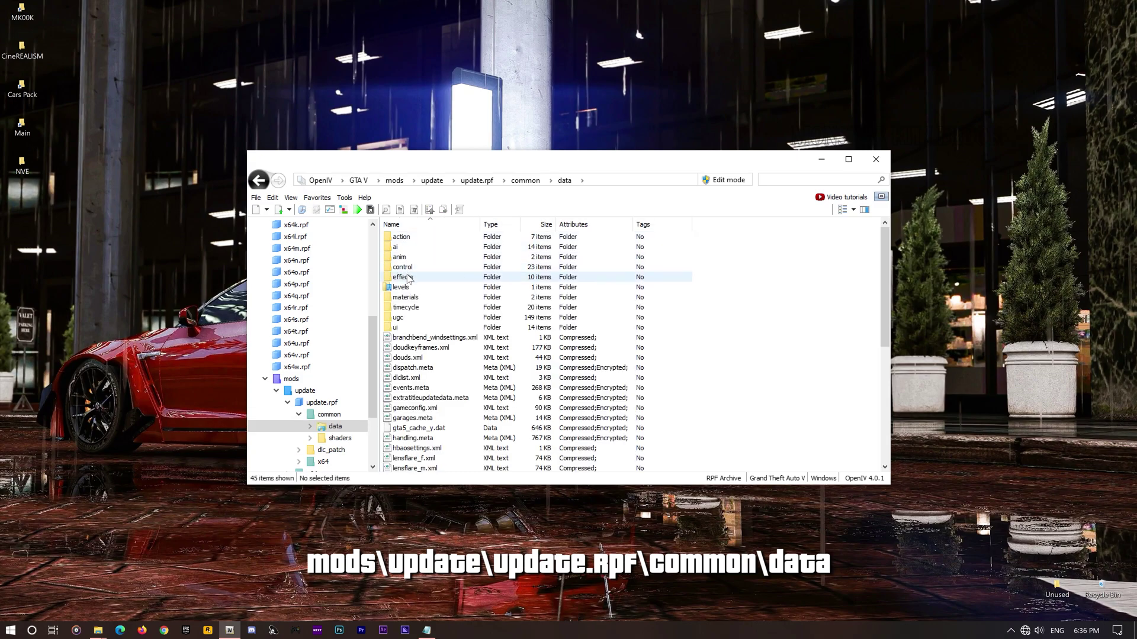
# Step: Extract dlclist.xml and extratitleupdatedata.meta from the data folder to the desktop
pyautogui.click(414, 379)
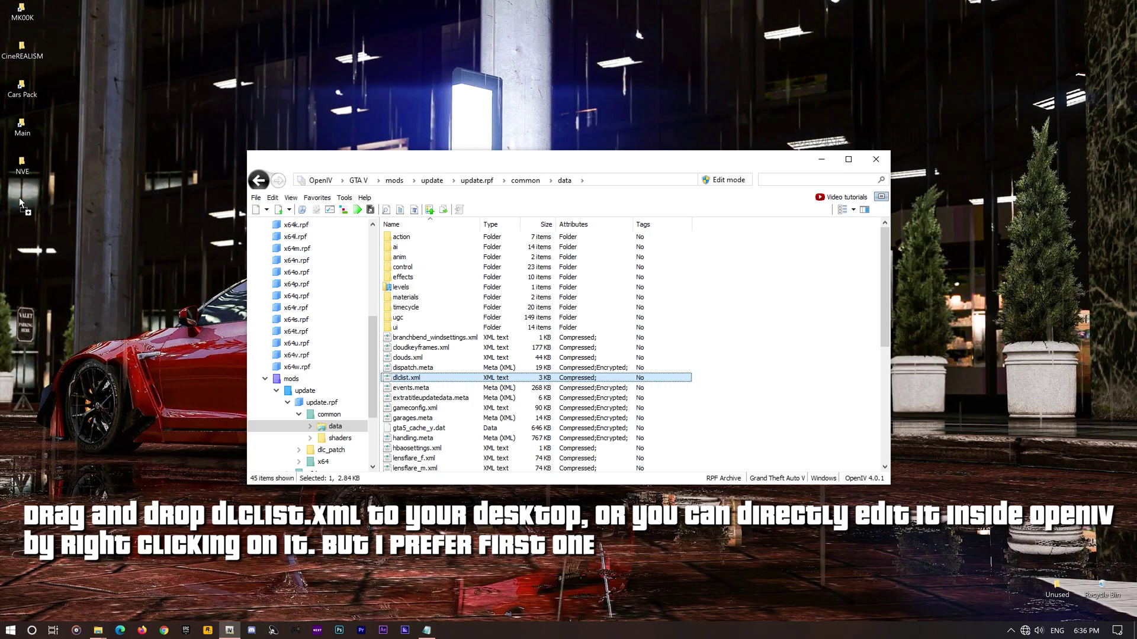
pyautogui.moveTo(20, 203); pyautogui.dragTo(21, 204)
pyautogui.click(430, 398)
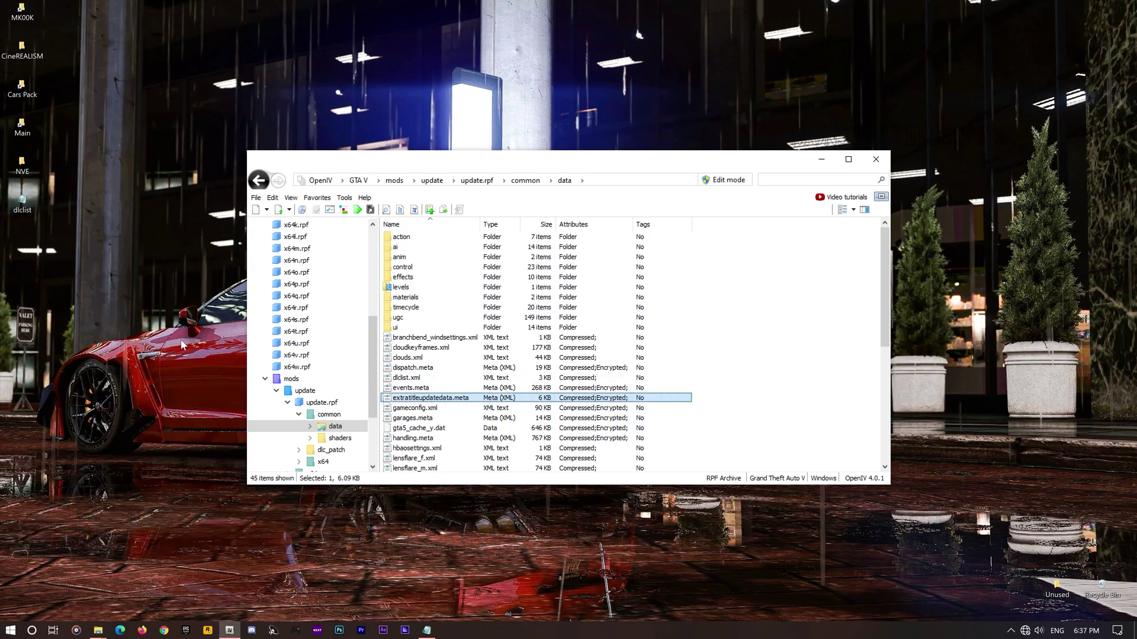
pyautogui.moveTo(20, 237); pyautogui.dragTo(21, 238)
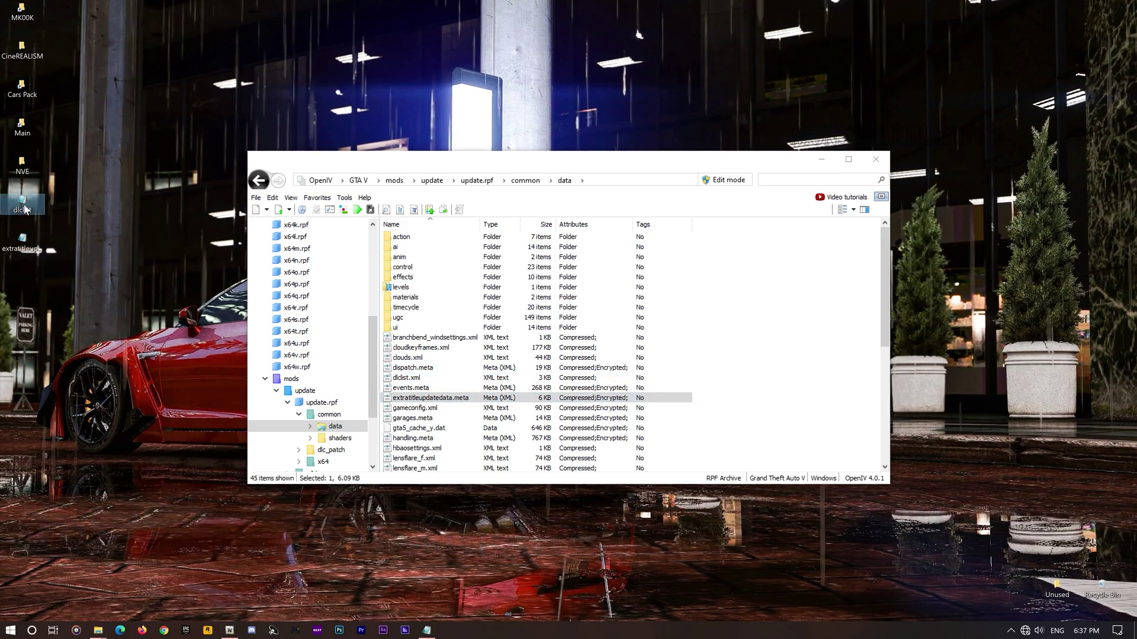
# Step: Open the extracted dlclist on the desktop, copy all entries of the cars pack's dlclist text file, and return to the extracted one
pyautogui.doubleClick(21, 206)
pyautogui.scroll(-13, 408, 290)
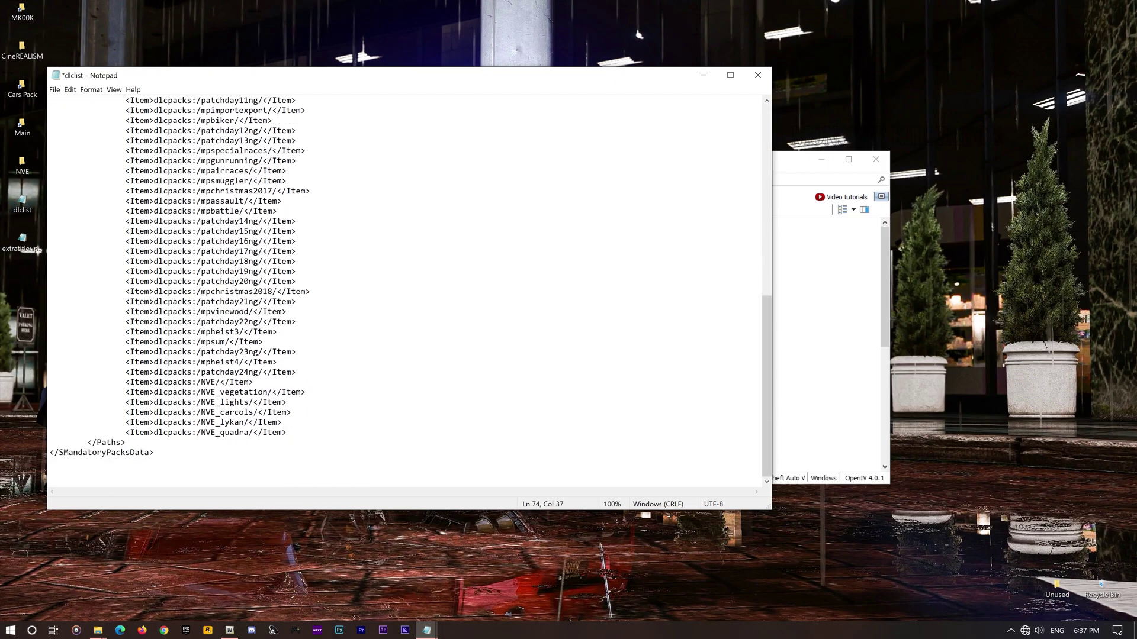
pyautogui.hotkey('alt', 'Tab')
pyautogui.hotkey('alt', 'Tab')
pyautogui.hotkey('alt', 'Tab')
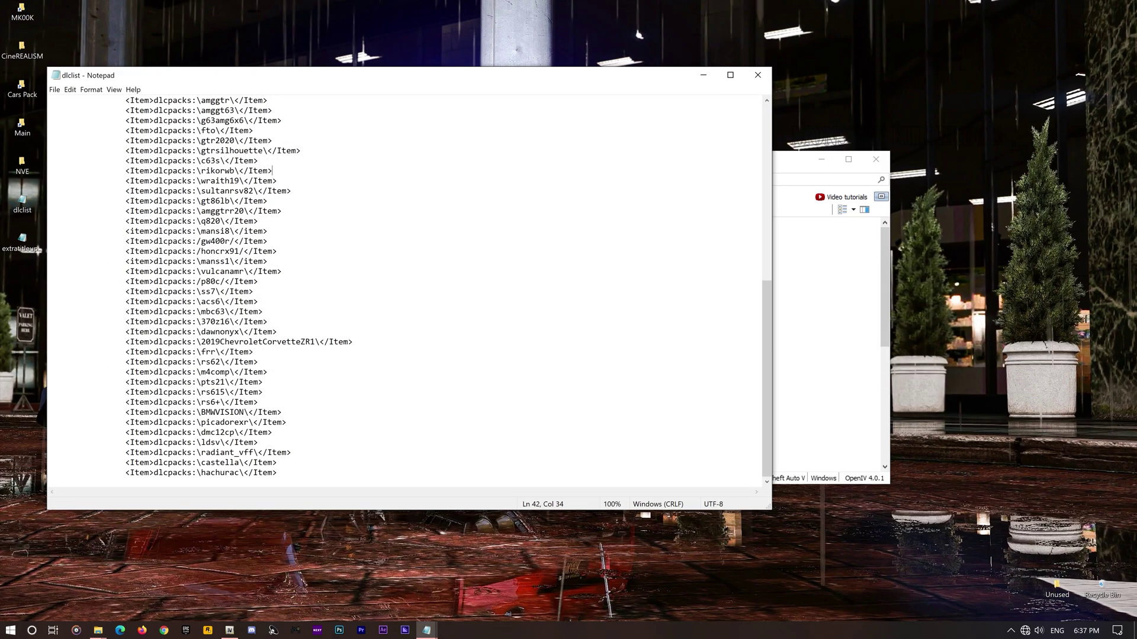
pyautogui.scroll(9, 408, 290)
pyautogui.hotkey('ctrl', 'a')
pyautogui.rightClick(202, 213)
pyautogui.click(225, 243)
pyautogui.hotkey('alt', 'Tab')
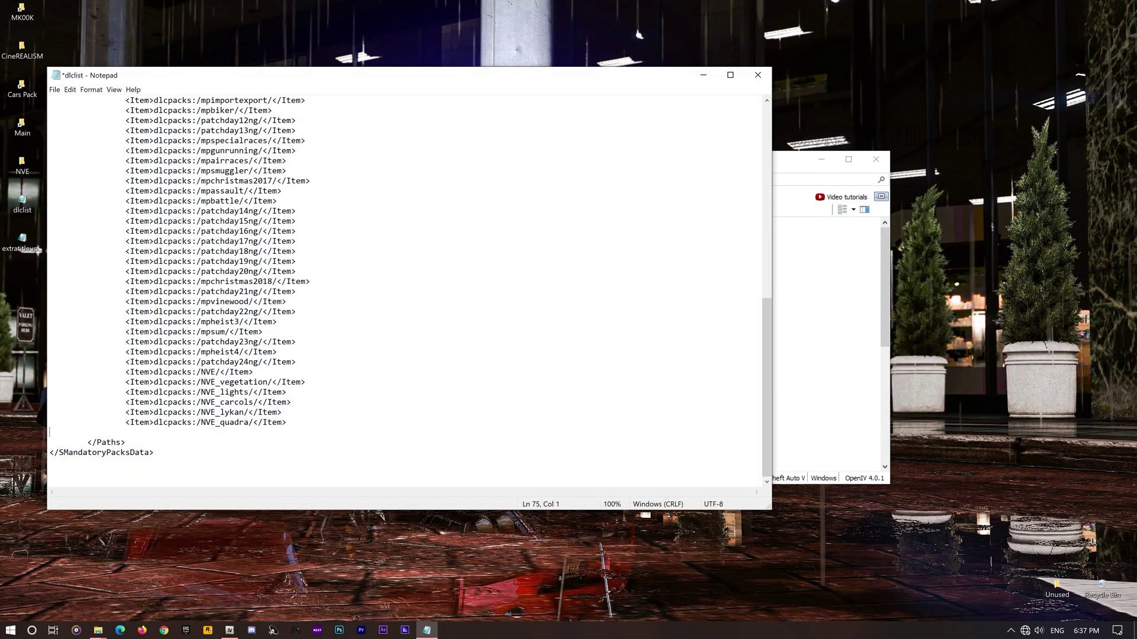
# Step: Paste the car entries on a new line between the NVE_quadra item and </Paths>, then close dlclist with its changes saved
pyautogui.rightClick(112, 432)
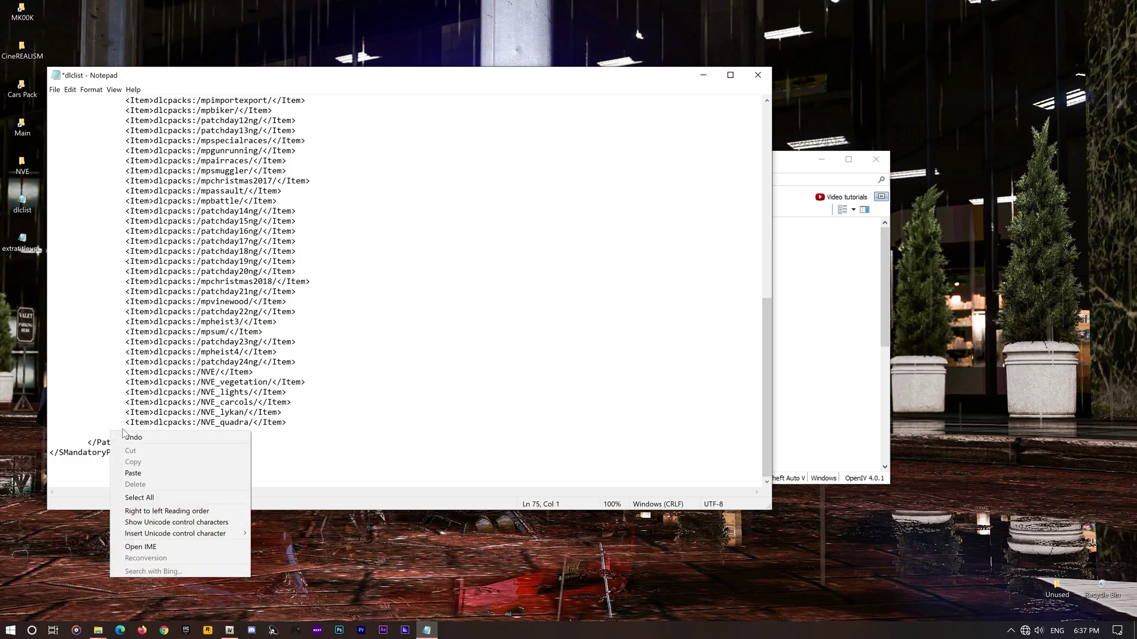
pyautogui.click(140, 469)
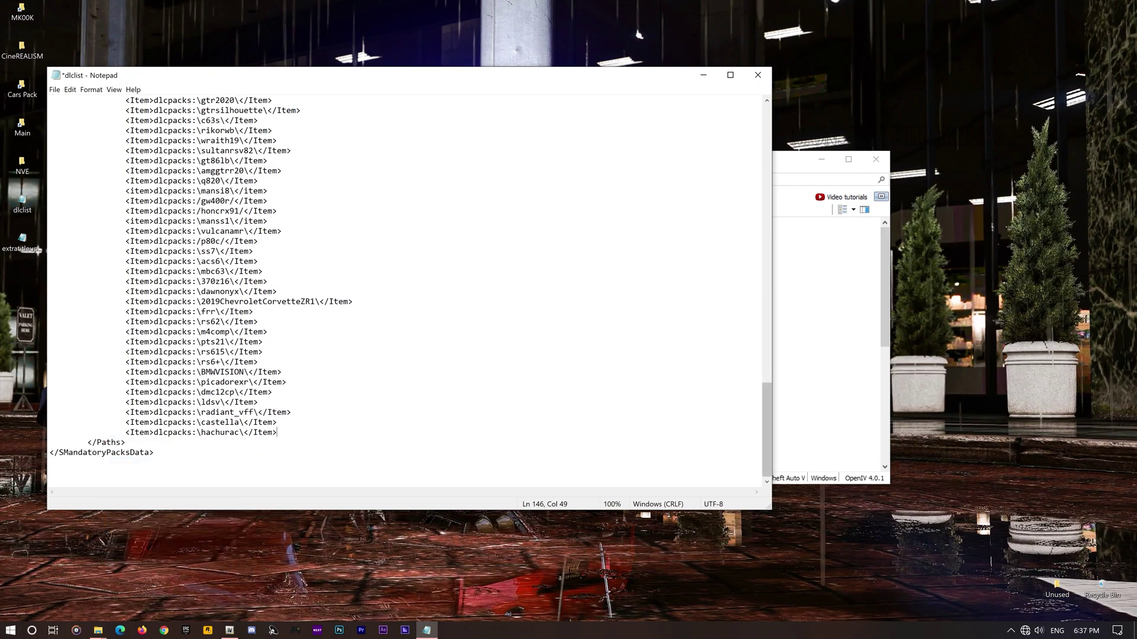
pyautogui.click(759, 75)
pyautogui.click(536, 326)
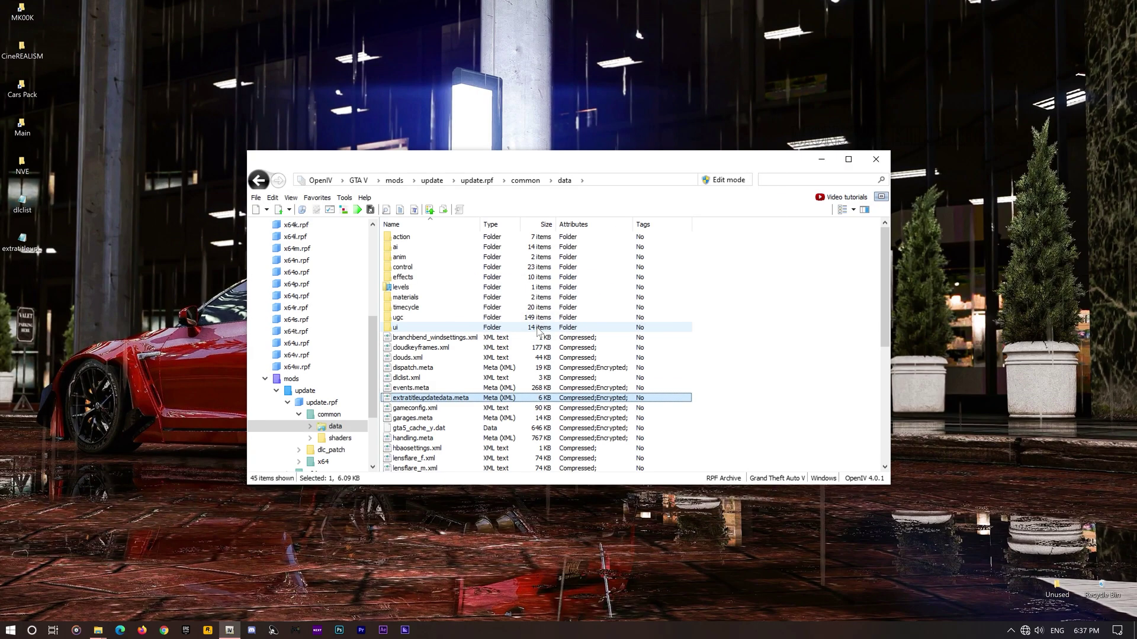
# Step: Copy the whole text of extratitleupdatedata in the "MONSTER's 2020 Cars Pack" folder, then close it and put the folder window away
pyautogui.hotkey('alt', 'Tab')
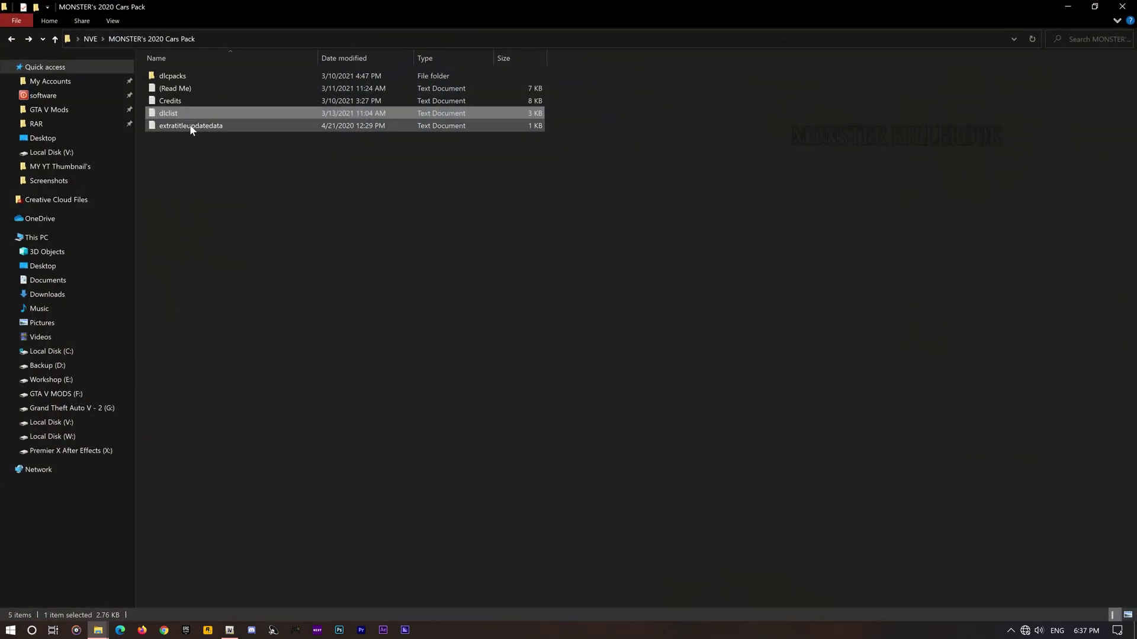
pyautogui.doubleClick(190, 125)
pyautogui.hotkey('ctrl', 'a')
pyautogui.rightClick(270, 127)
pyautogui.click(292, 156)
pyautogui.click(757, 75)
pyautogui.click(1068, 6)
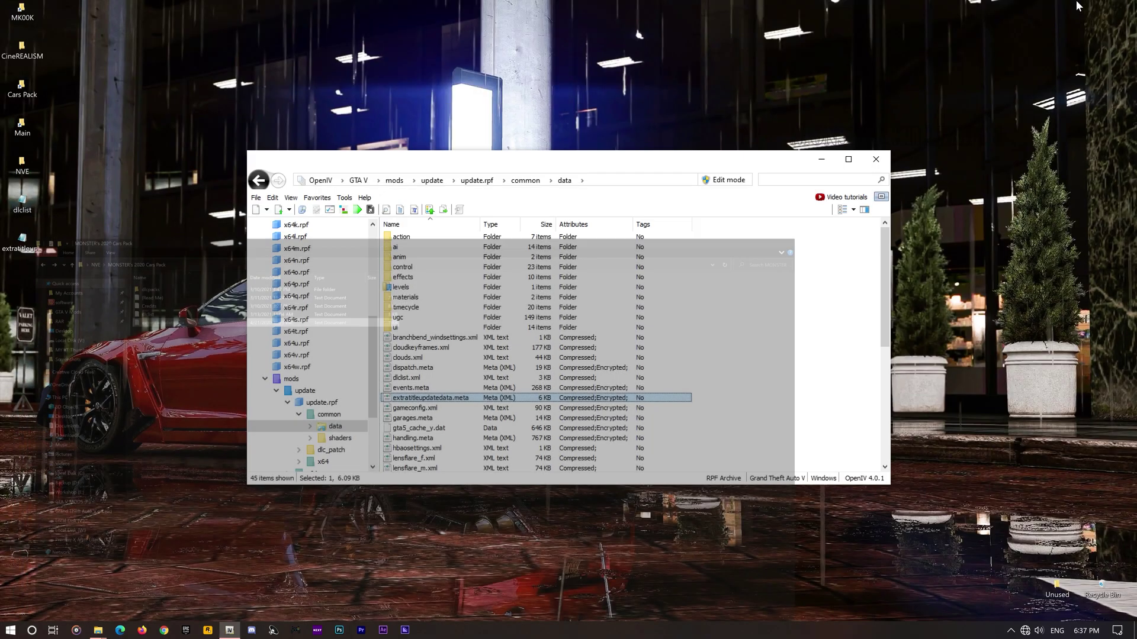
# Step: Paste the copied c63s item after the mpSum item in the desktop's extratitleupdatedata file, and save and close it
pyautogui.doubleClick(13, 242)
pyautogui.scroll(-20, 409, 290)
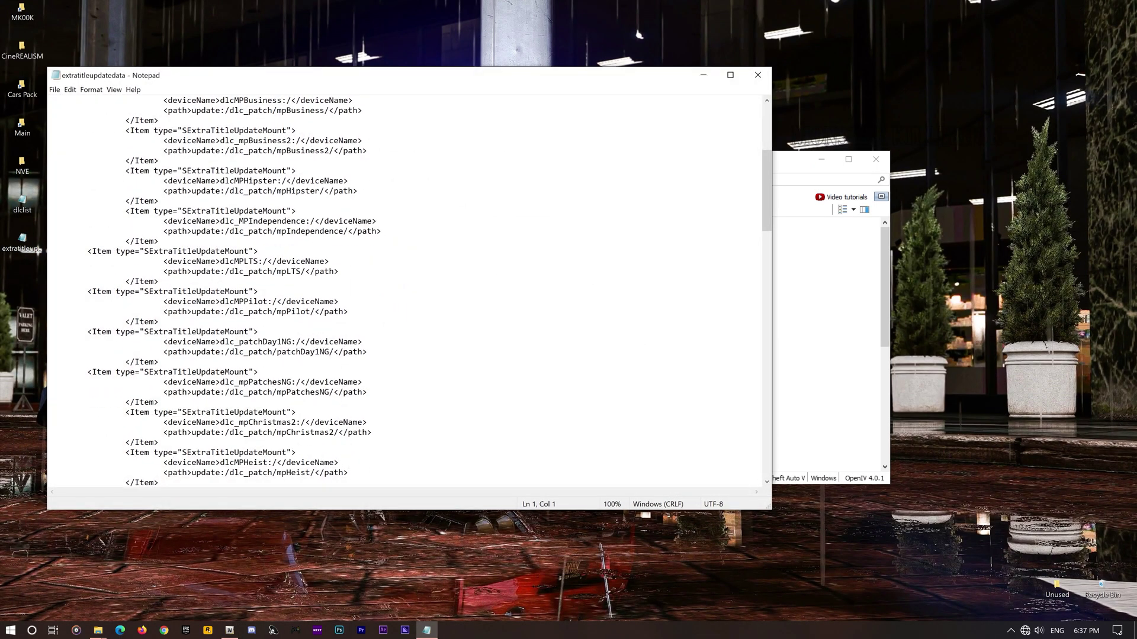
pyautogui.scroll(-10, 408, 290)
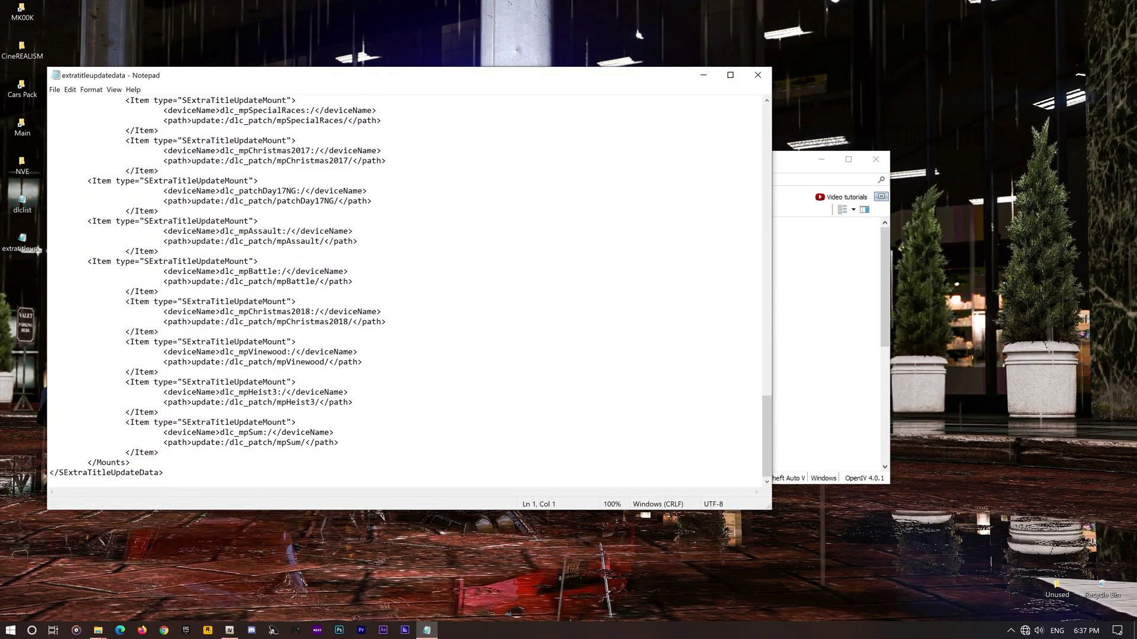
pyautogui.hotkey('ctrl', 'v')
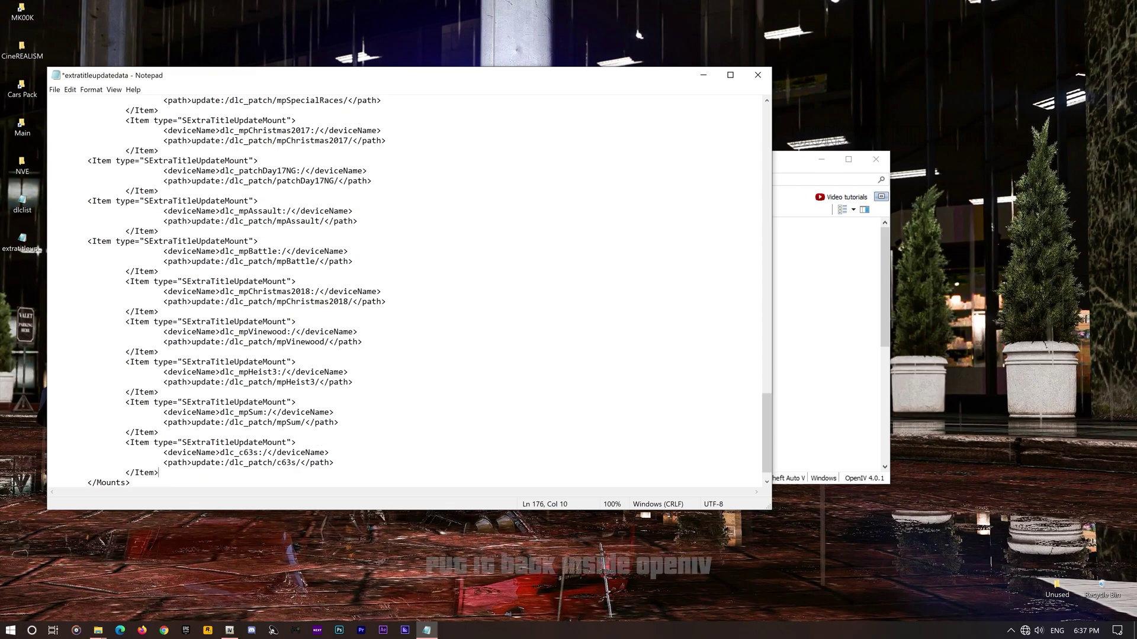
pyautogui.click(758, 77)
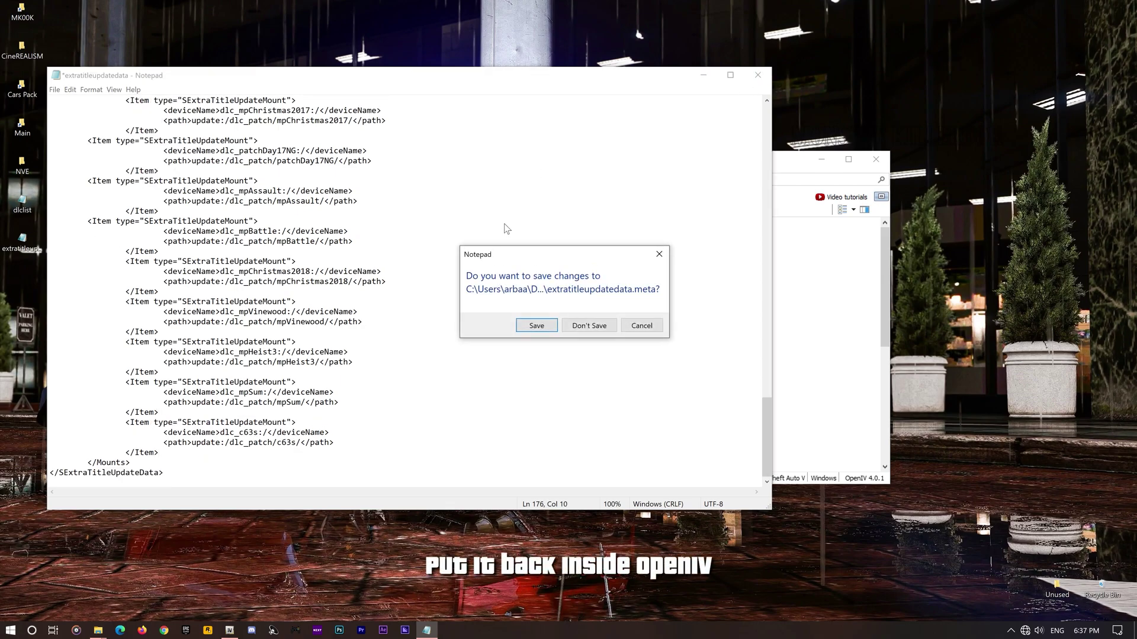
pyautogui.click(536, 326)
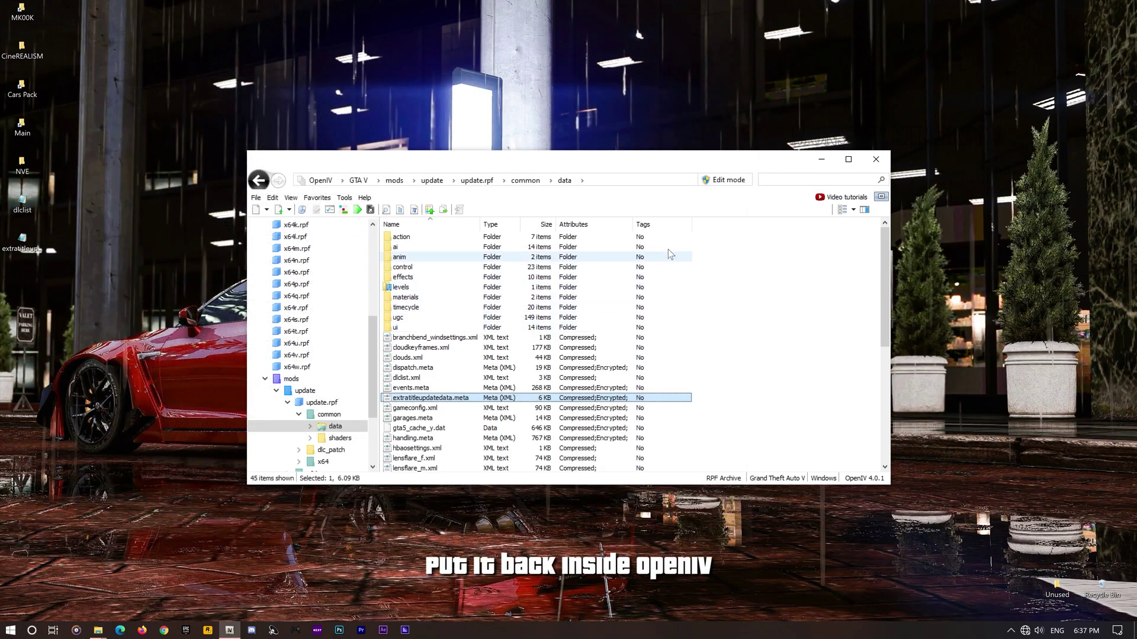
# Step: Turn on Edit mode in OpenIV and put the edited dlclist and extratitleupdatedata files from the desktop back into the data folder
pyautogui.click(721, 181)
pyautogui.click(600, 355)
pyautogui.moveTo(41, 355); pyautogui.dragTo(3, 195)
pyautogui.moveTo(23, 240); pyautogui.dragTo(713, 346)
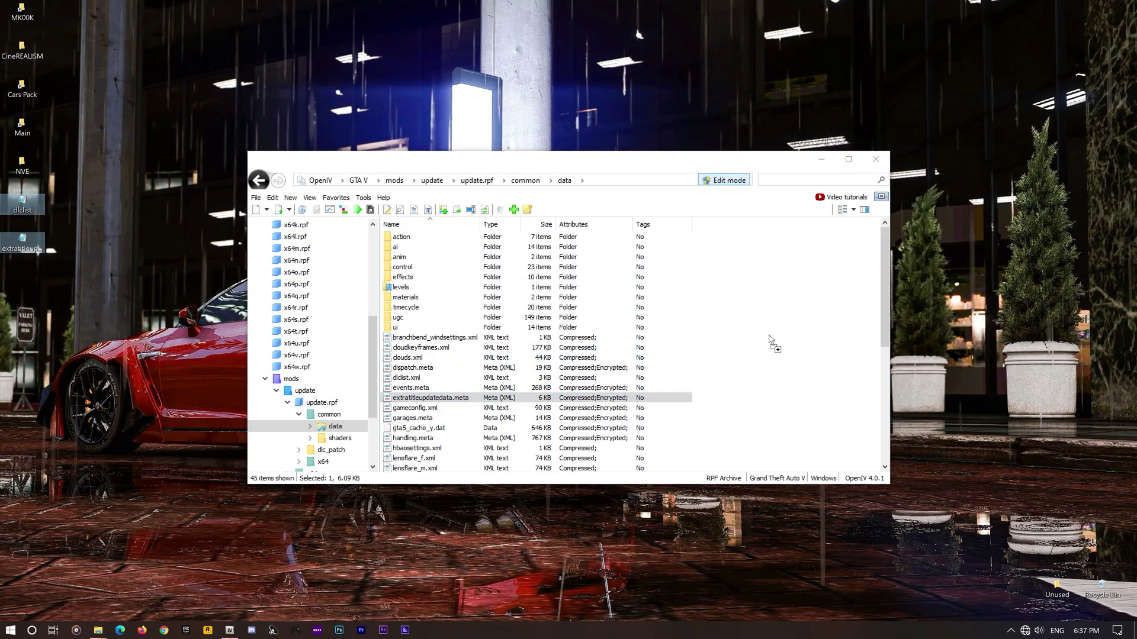
# Step: Switch to File Explorer and copy everything in "(2) Medium Settings Preset [RECOMMENDED]" from the NVE package's "ENB (Required)" folder
pyautogui.hotkey('alt', 'Tab')
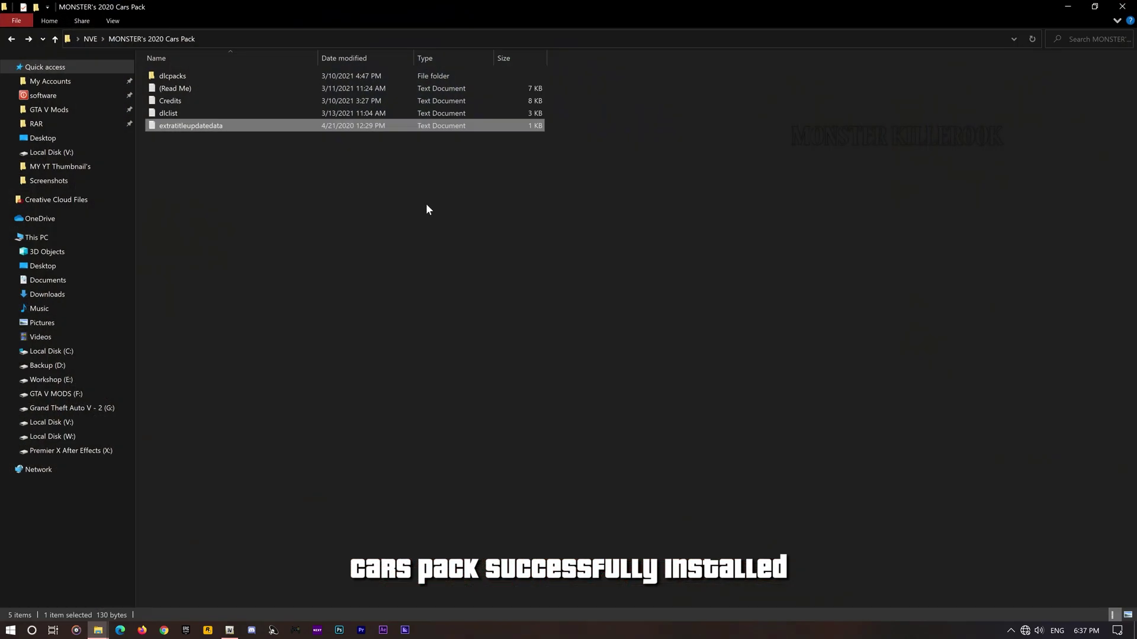
pyautogui.click(55, 38)
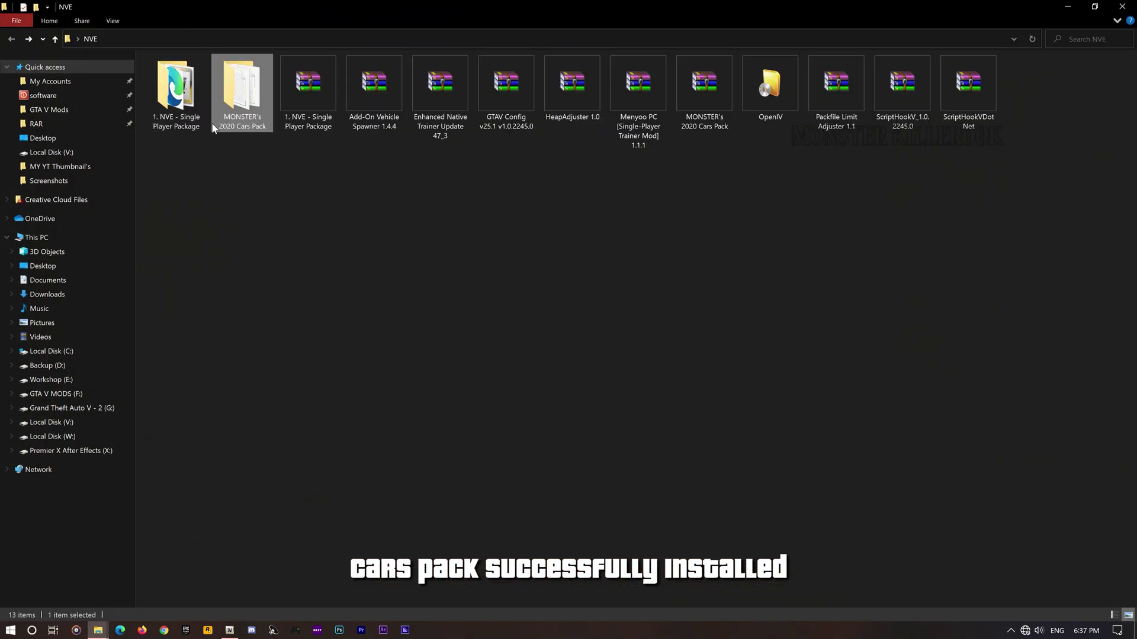
pyautogui.click(173, 108)
pyautogui.doubleClick(173, 107)
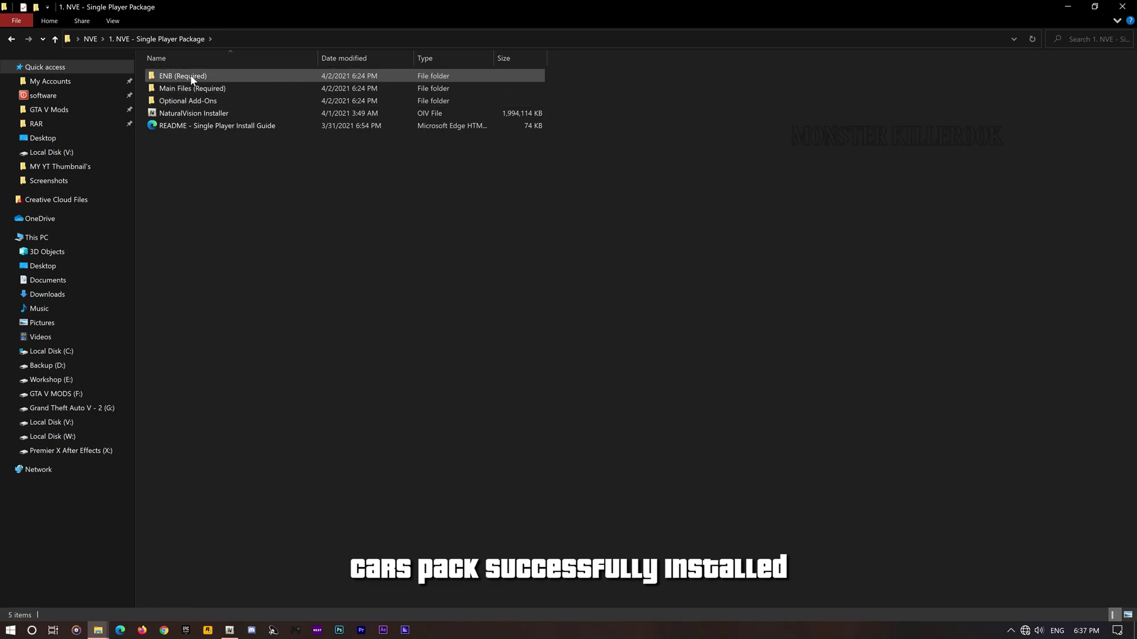
pyautogui.doubleClick(200, 77)
pyautogui.doubleClick(186, 89)
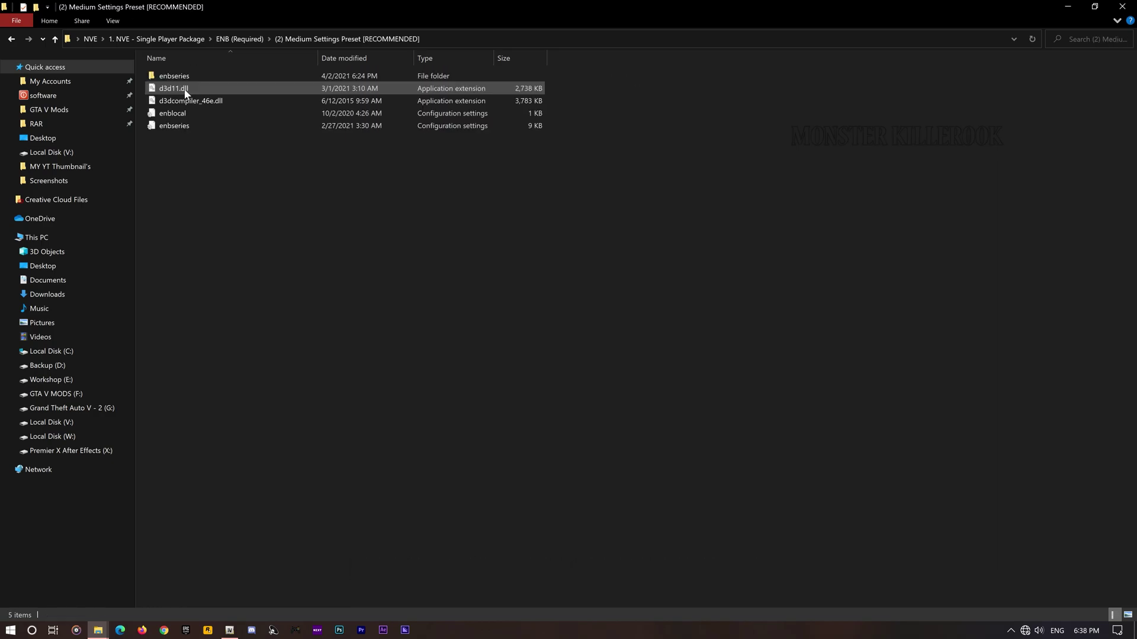
pyautogui.hotkey('ctrl', 'a')
pyautogui.rightClick(186, 87)
pyautogui.click(216, 249)
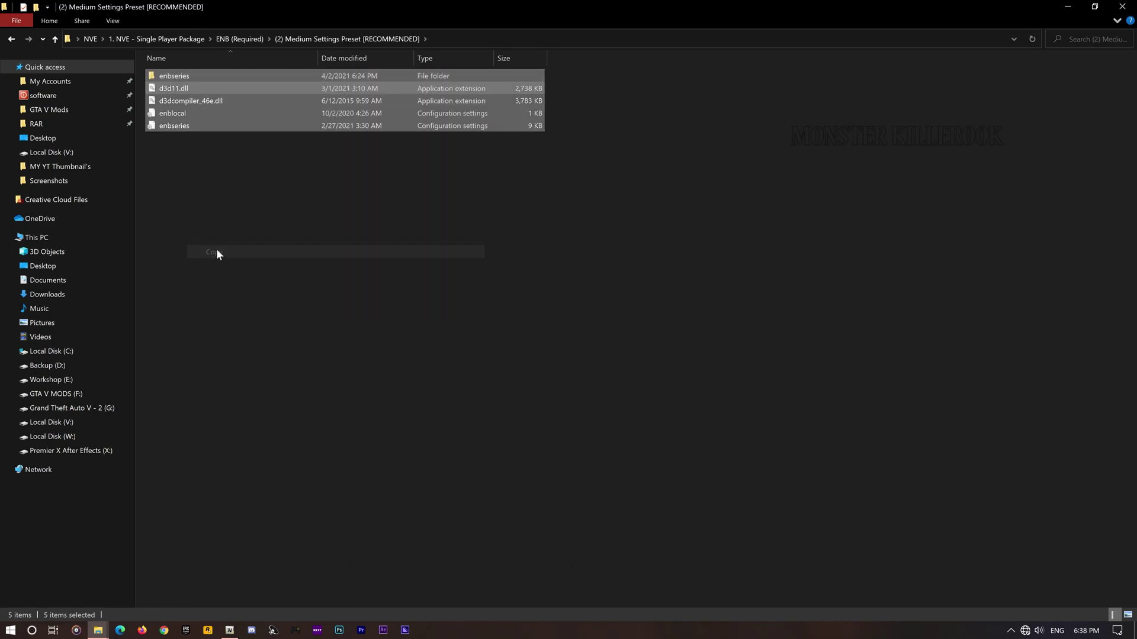
# Step: Paste the copied ENB preset files into the game directory G:\Epic Games\GTAV
pyautogui.hotkey('alt', 'Tab')
pyautogui.click(812, 278)
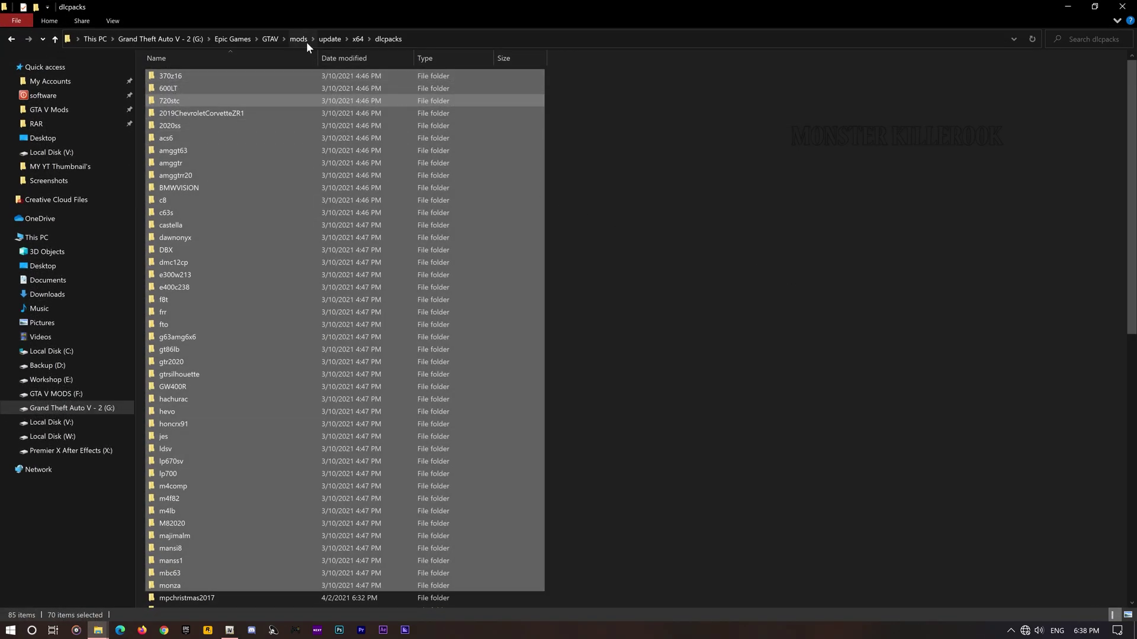
pyautogui.click(270, 39)
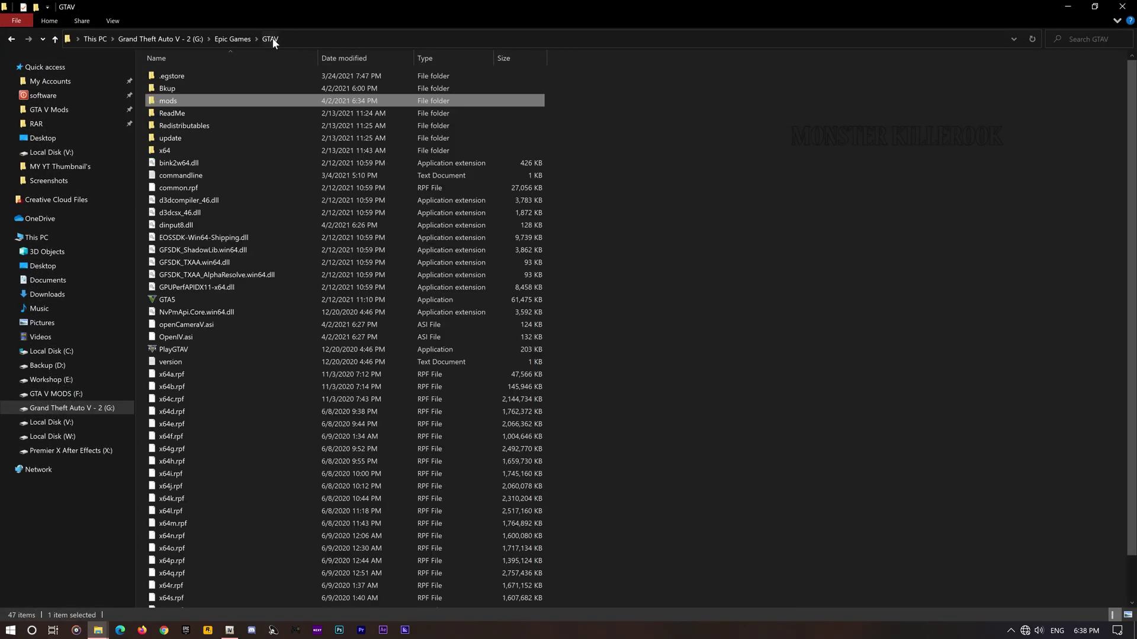
pyautogui.rightClick(663, 168)
pyautogui.click(684, 246)
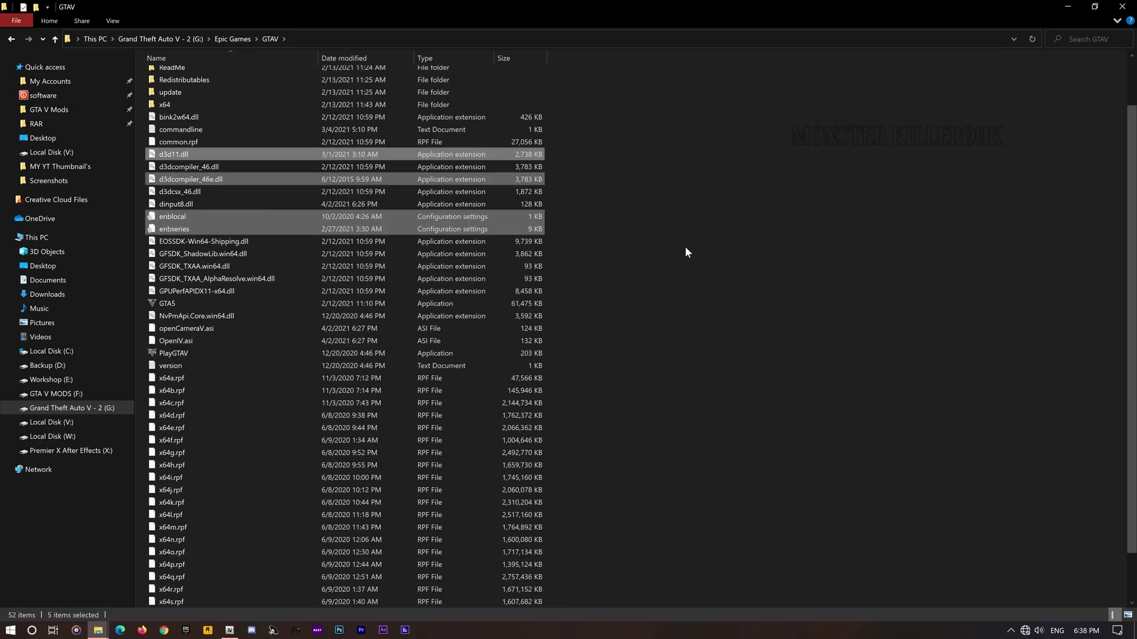
# Step: Open the enblocal configuration file in the GTAV folder to view its settings, and close it unchanged
pyautogui.scroll(2, 685, 246)
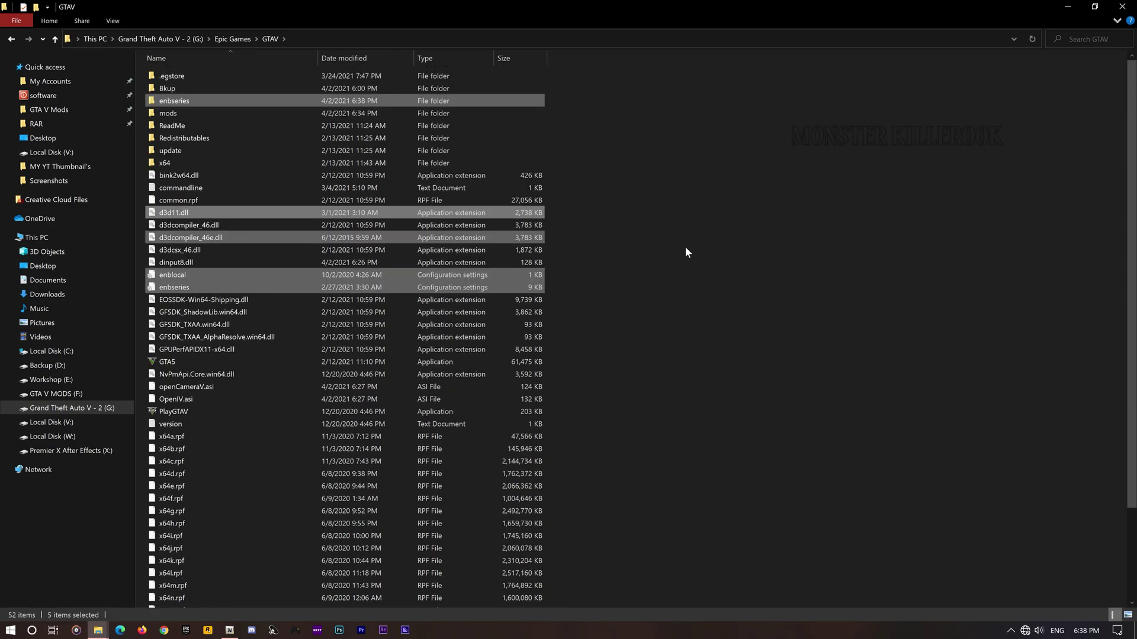
pyautogui.doubleClick(187, 273)
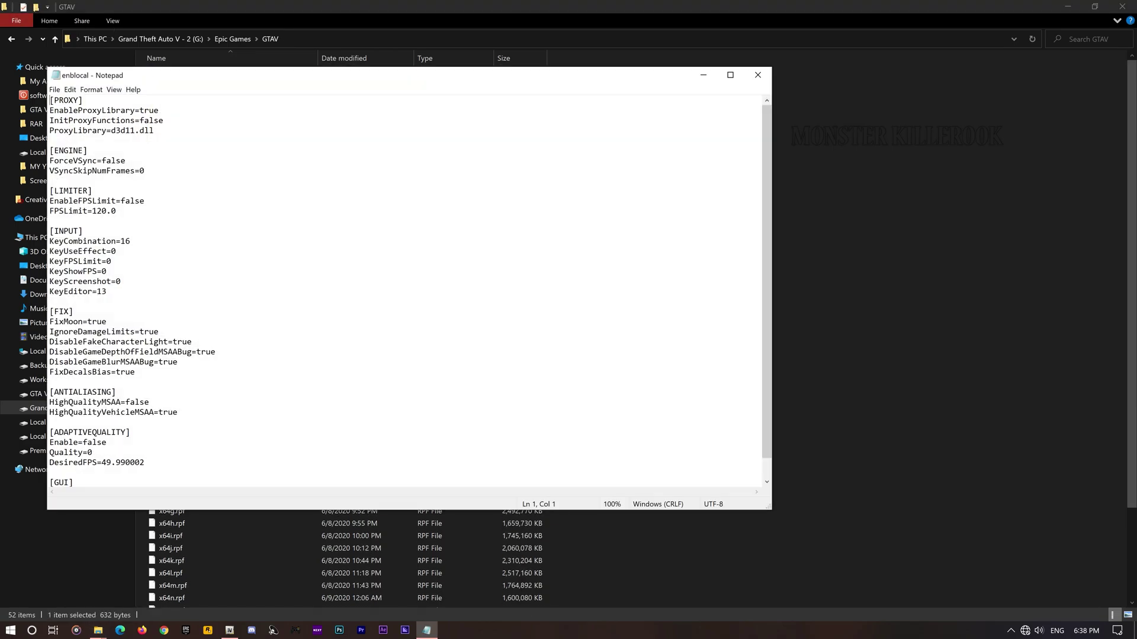
pyautogui.hotkey('alt', 'F4')
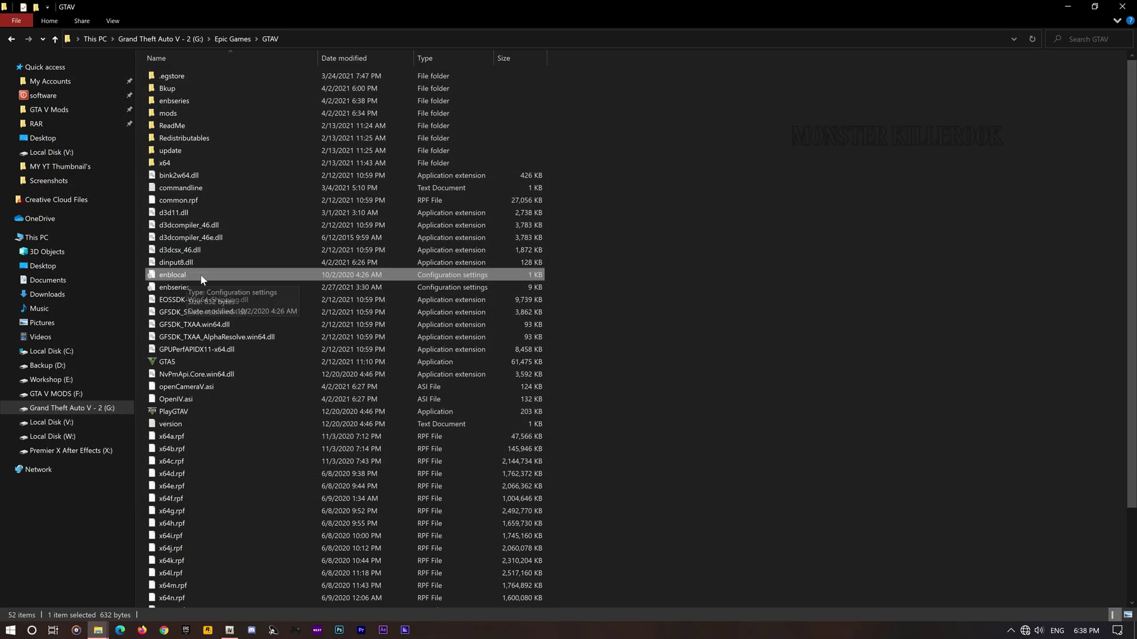
pyautogui.click(686, 249)
# Step: Copy all files from the NVE Single Player Package's "Main Files (Required)" folder
pyautogui.hotkey('alt', 'Tab')
pyautogui.press('BackSpace')
pyautogui.press('BackSpace')
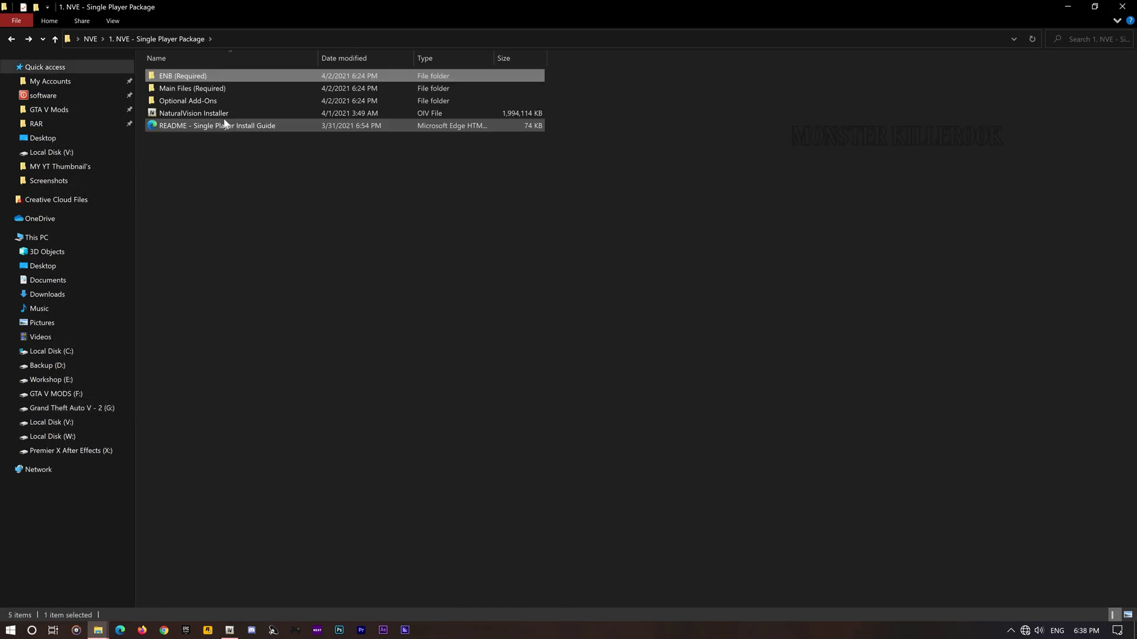
pyautogui.doubleClick(185, 88)
pyautogui.moveTo(179, 179); pyautogui.dragTo(198, 80)
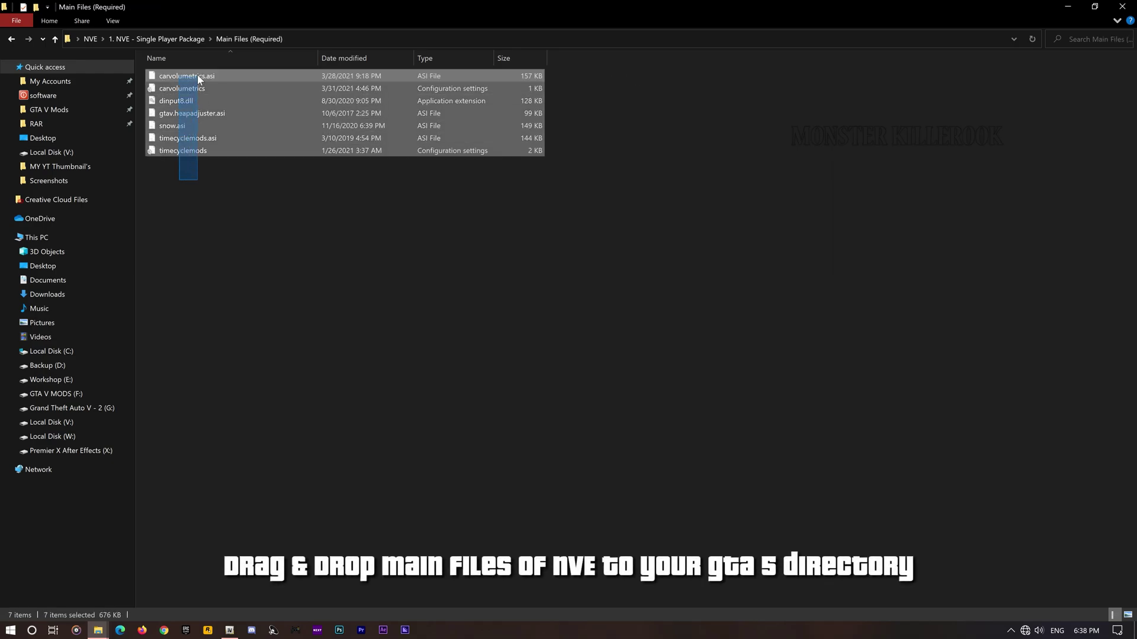
pyautogui.rightClick(194, 87)
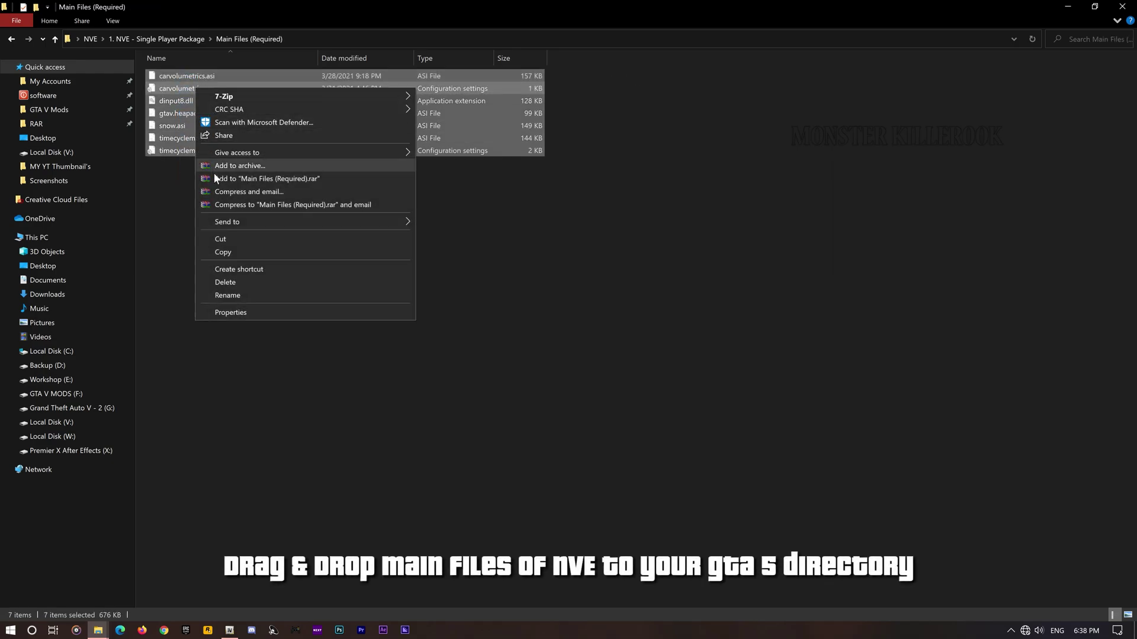
pyautogui.click(224, 253)
pyautogui.click(236, 224)
# Step: Paste the copied NVE main files into the GTAV game directory, replacing the existing dinput8.dll
pyautogui.hotkey('alt', 'Tab')
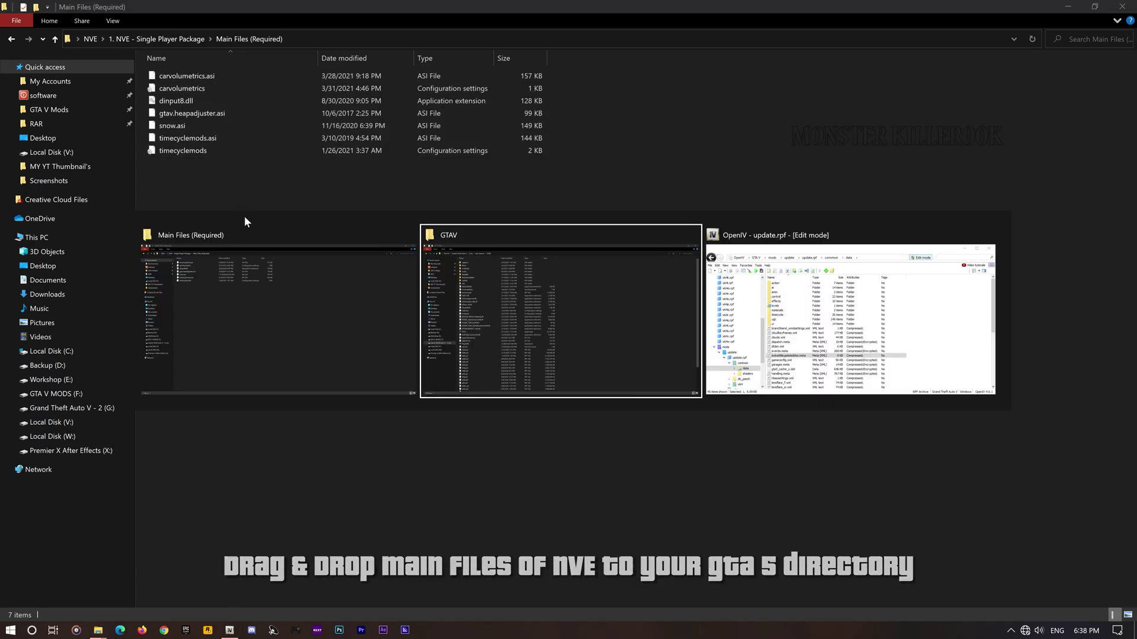
pyautogui.rightClick(712, 173)
pyautogui.click(784, 255)
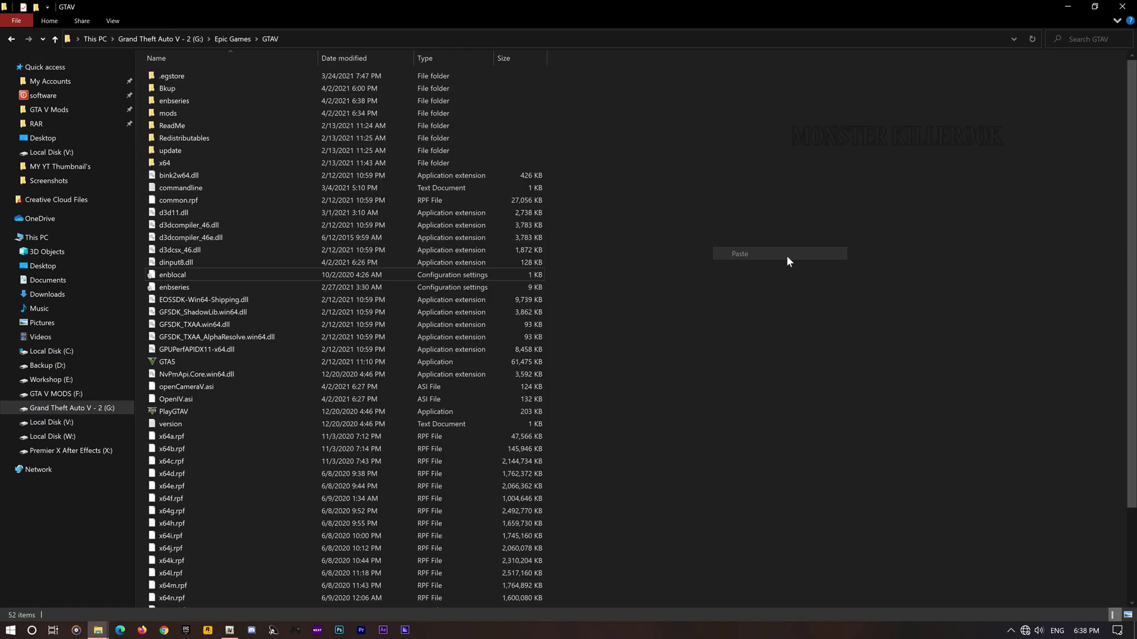
pyautogui.click(557, 304)
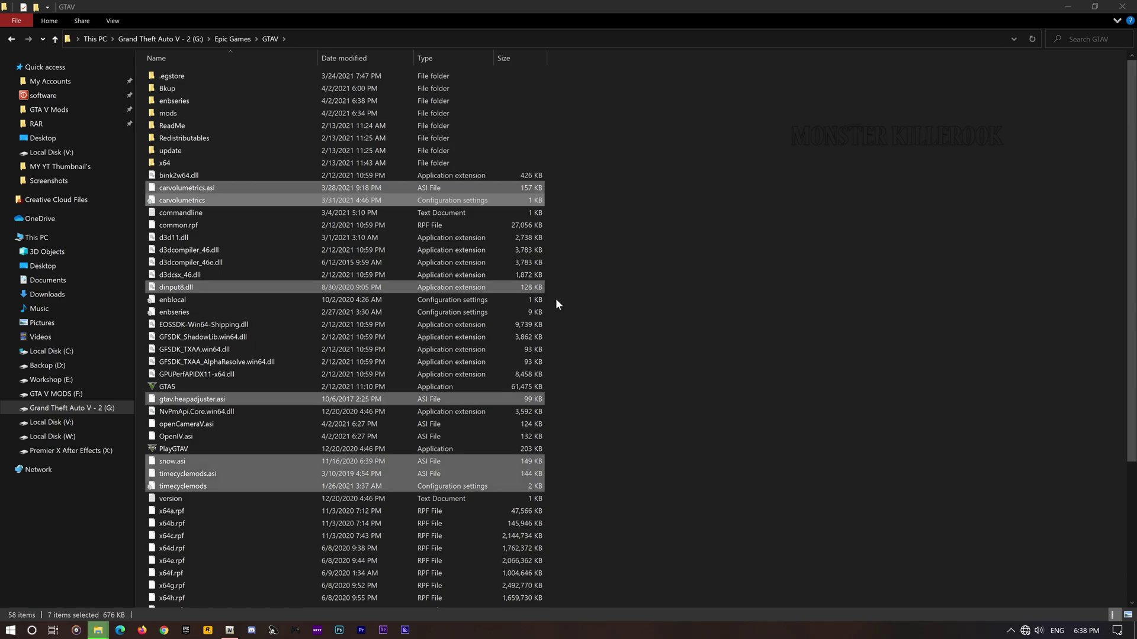
# Step: Return to the NVE mods folder and open the "Add-On Vehicle Spawner 1.4.4" archive in WinRAR
pyautogui.hotkey('alt', 'Tab')
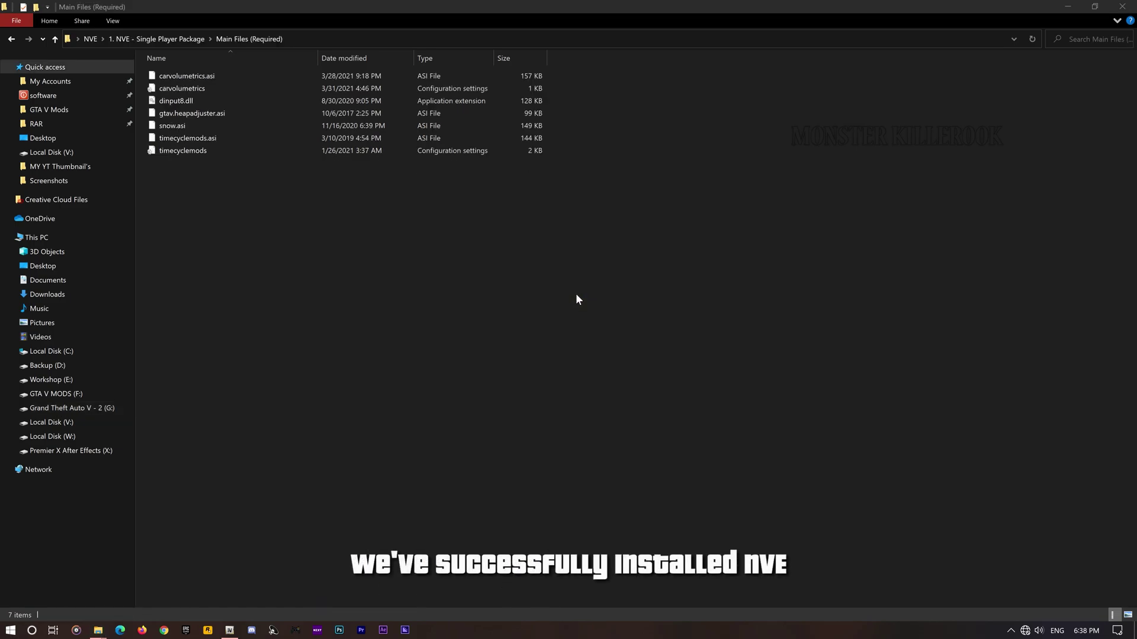
pyautogui.hotkey('alt', 'Up')
pyautogui.hotkey('alt', 'Up')
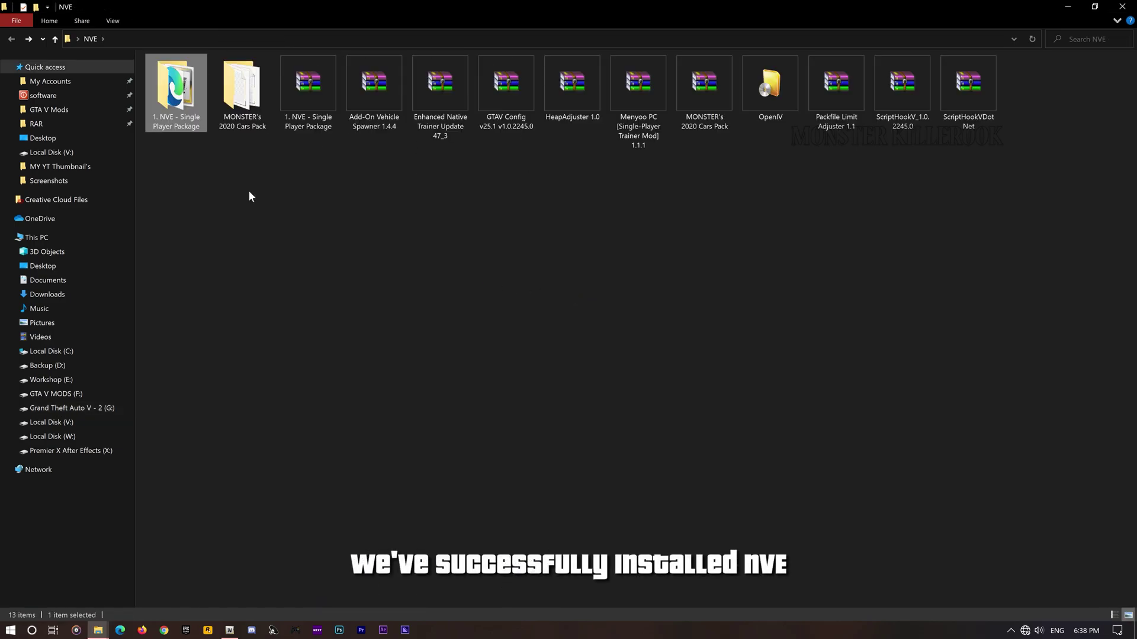
pyautogui.click(307, 198)
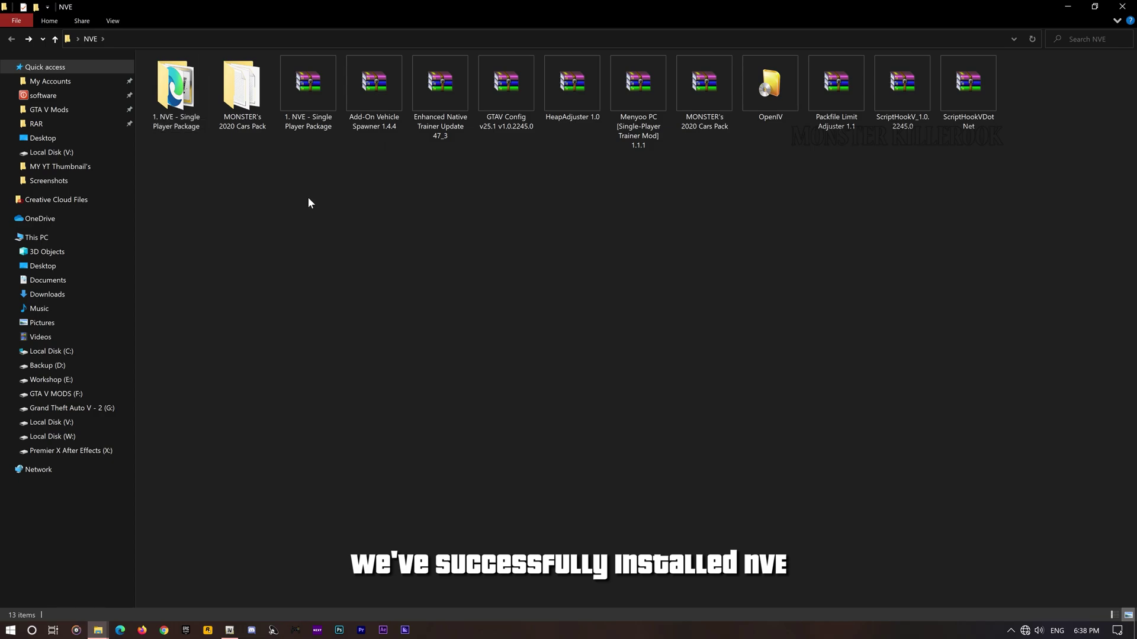
pyautogui.doubleClick(365, 118)
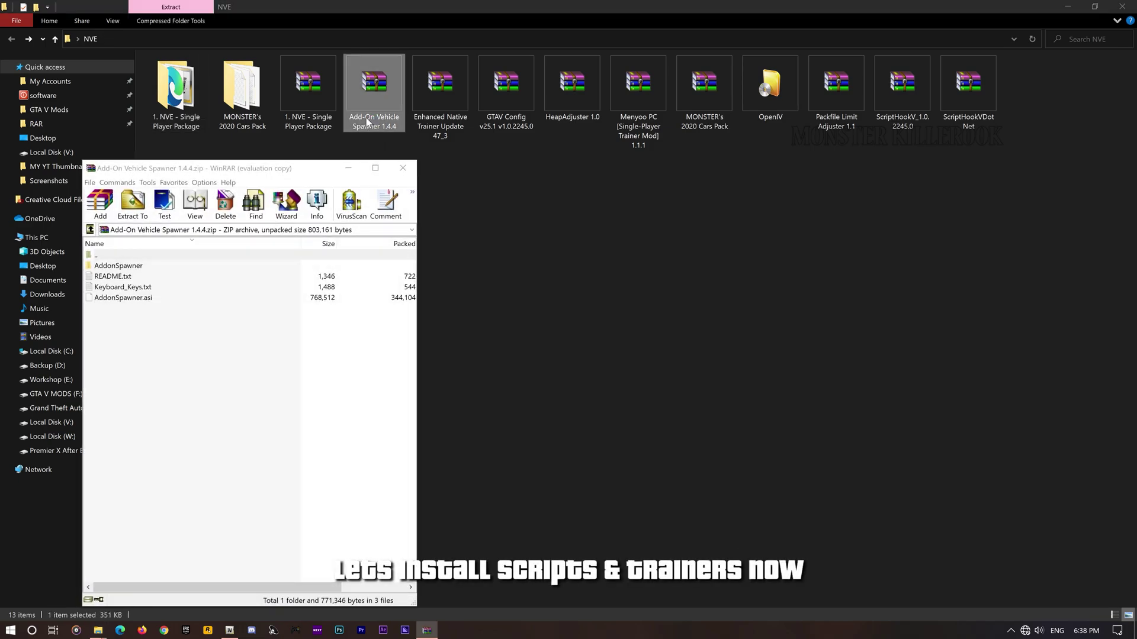
# Step: Arrange the archive and the GTAV folder windows side by side, and minimize the NVE folder and OpenIV windows
pyautogui.click(1068, 5)
pyautogui.moveTo(599, 13); pyautogui.dragTo(671, 27)
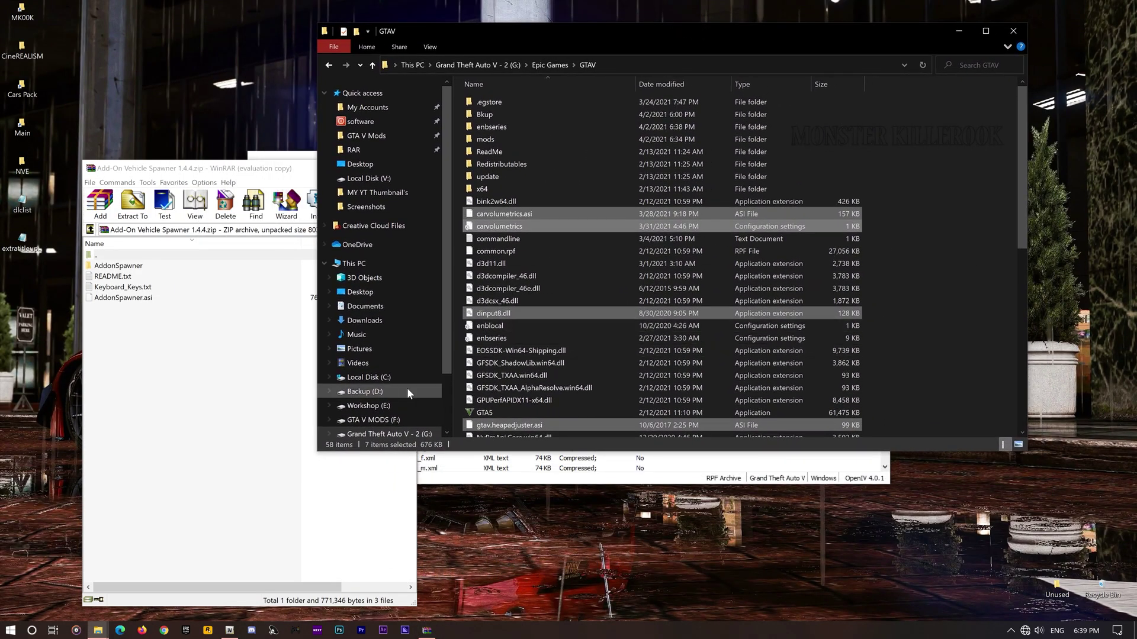
pyautogui.moveTo(322, 457); pyautogui.dragTo(357, 444)
pyautogui.moveTo(608, 27); pyautogui.dragTo(694, 93)
pyautogui.click(425, 169)
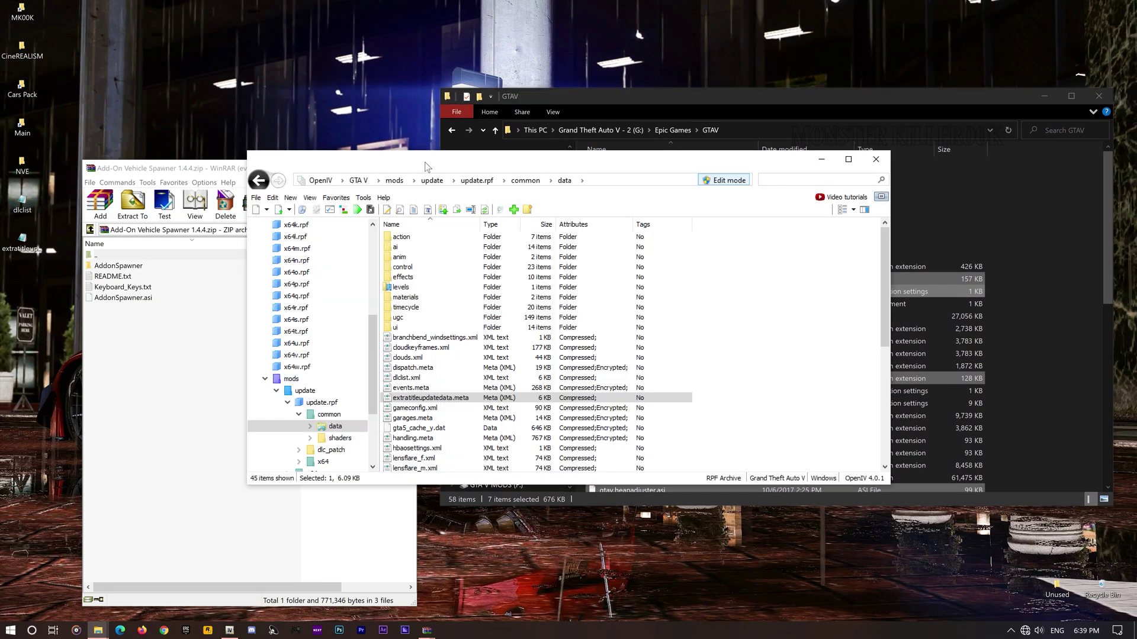
pyautogui.click(823, 160)
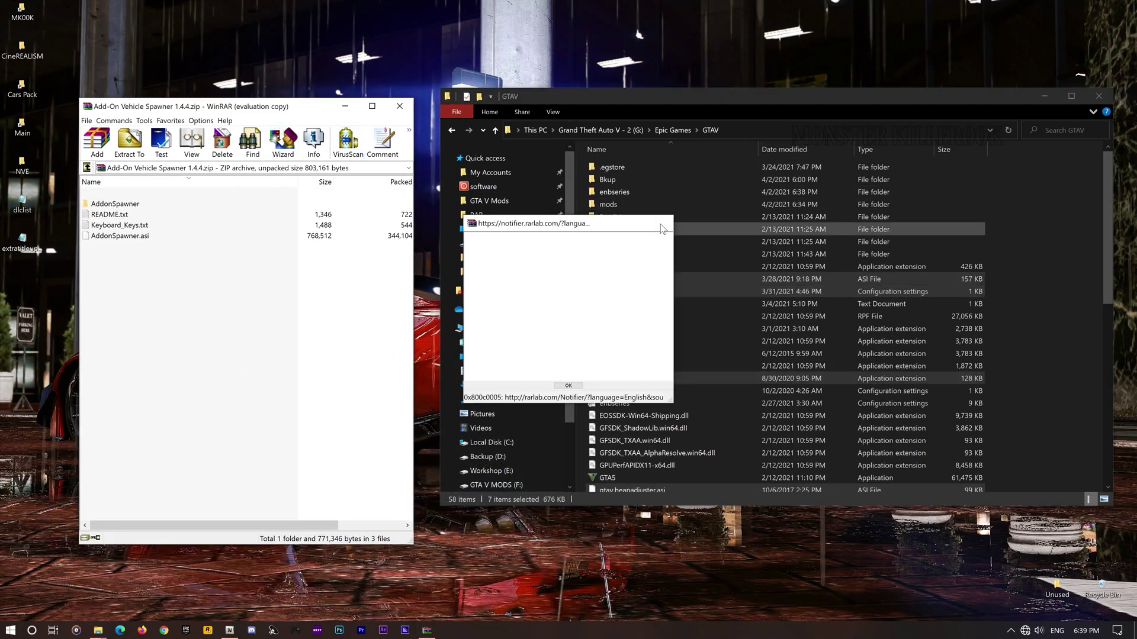
# Step: Close the WinRAR notifier window and extract the AddonSpawner folder and AddonSpawner.asi into the GTAV folder
pyautogui.click(659, 224)
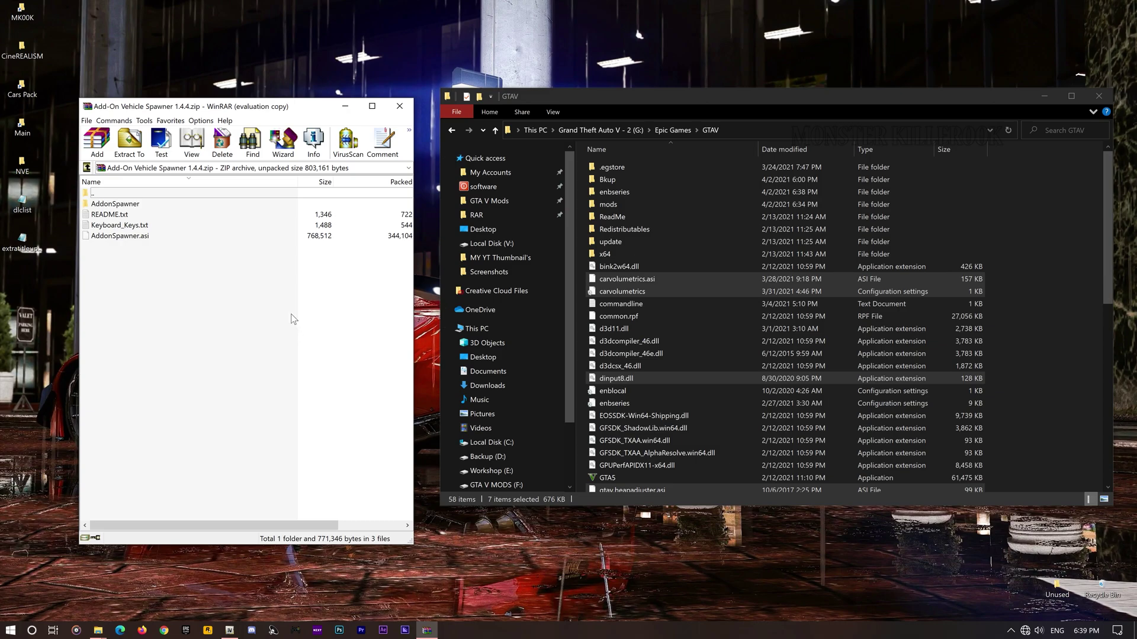
pyautogui.keyDown('ctrl'); pyautogui.click(110, 236); pyautogui.keyUp('ctrl')
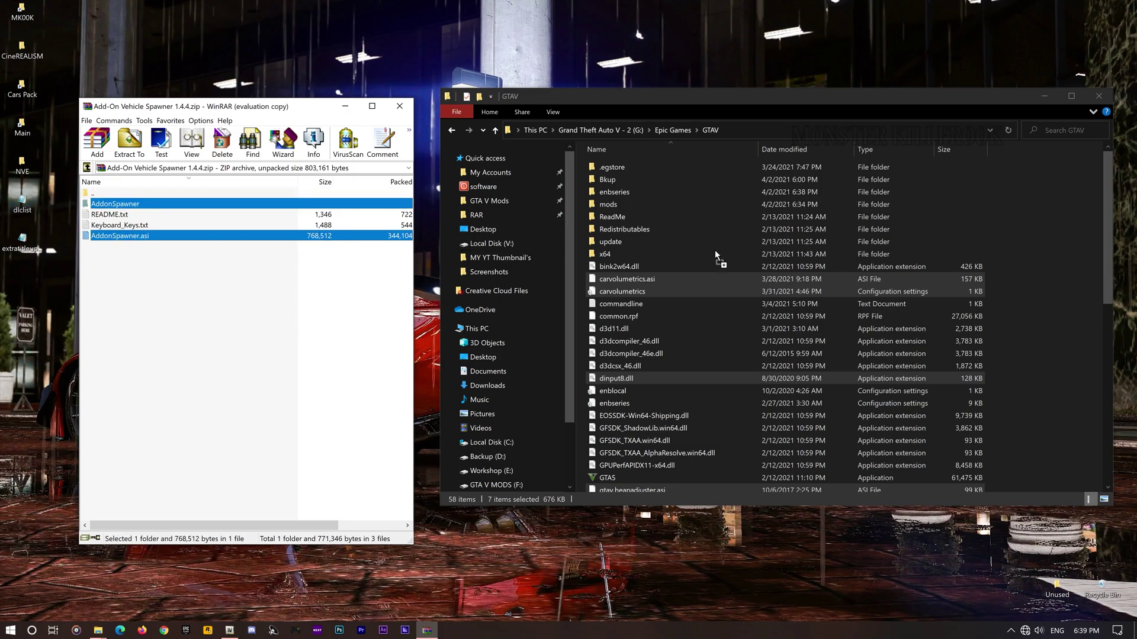
pyautogui.moveTo(1039, 258); pyautogui.dragTo(1039, 259)
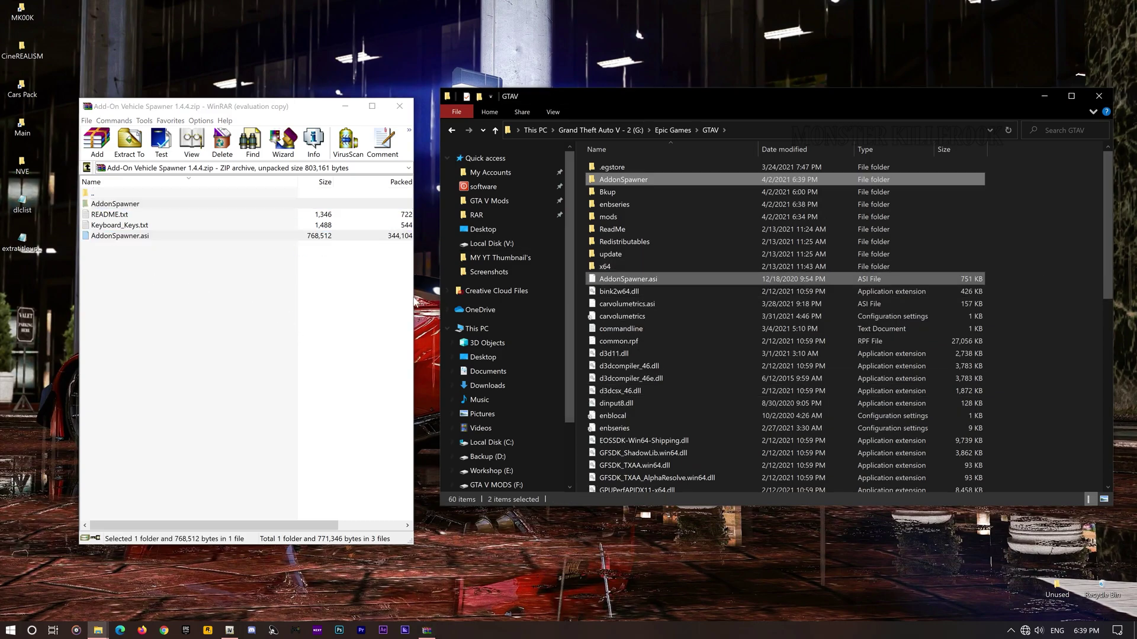
# Step: Extract the Enhanced Native Trainer folder and EnhancedNativeTrainer.asi from the "Enhanced Native Trainer Update 47_3" archive into the GTAV folder
pyautogui.click(322, 320)
pyautogui.press('BackSpace')
pyautogui.press('Down')
pyautogui.press('Return')
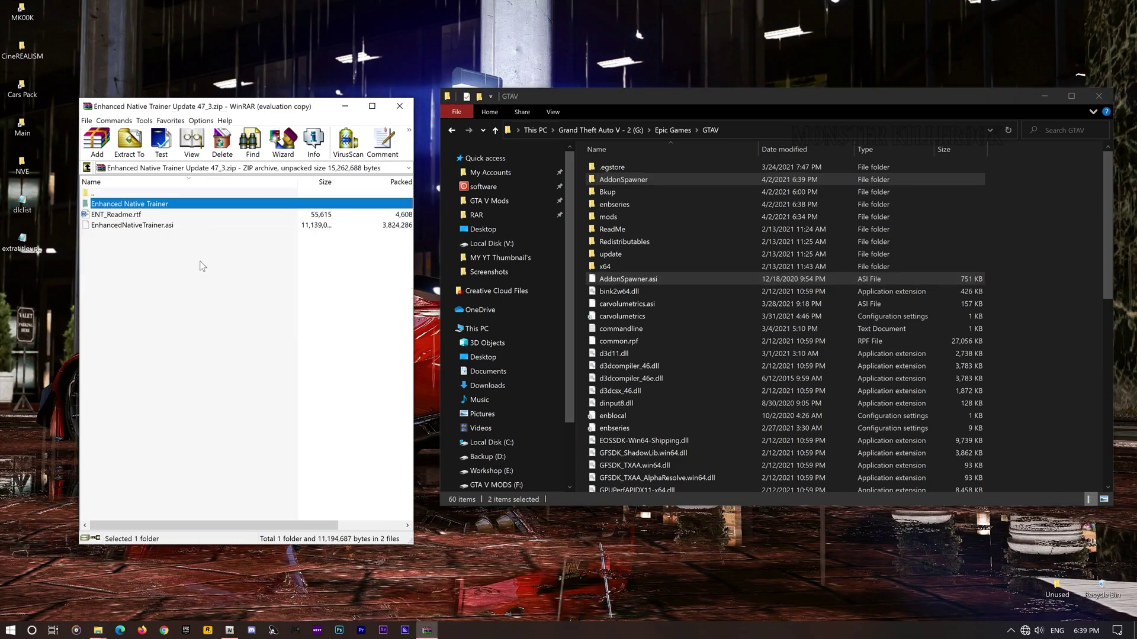
pyautogui.keyDown('ctrl'); pyautogui.click(151, 227); pyautogui.keyUp('ctrl')
pyautogui.moveTo(962, 282); pyautogui.dragTo(1015, 274)
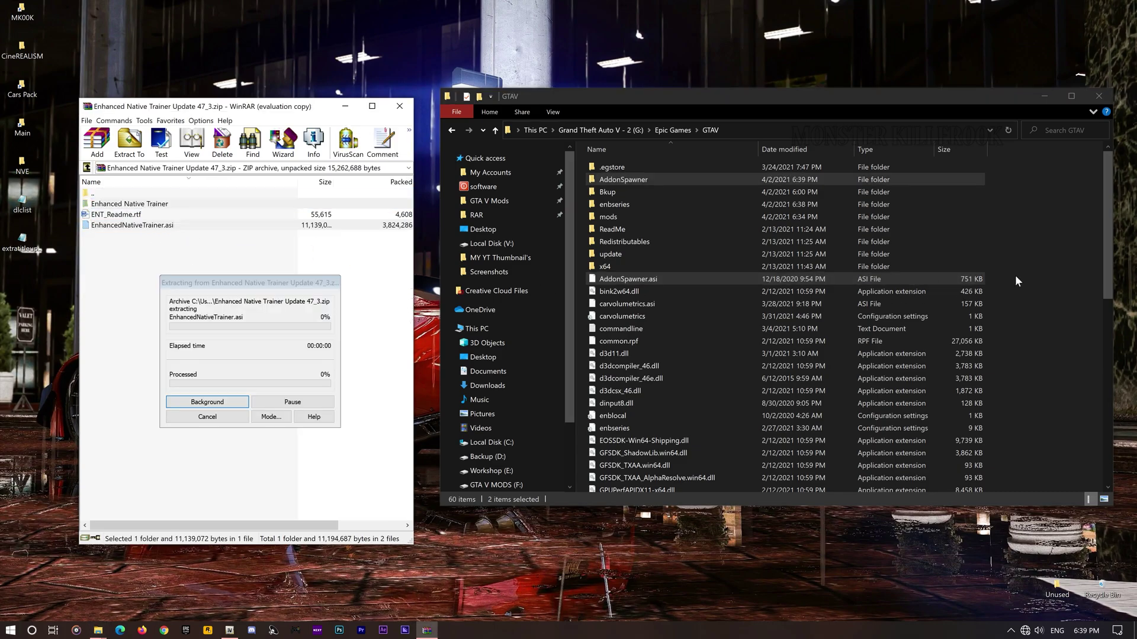
# Step: Extract HeapAdjuster.ini and HeapAdjuster.asi from the "HeapAdjuster 1.0" archive into the GTAV folder
pyautogui.click(302, 330)
pyautogui.press('BackSpace')
pyautogui.press('Down')
pyautogui.press('Down')
pyautogui.press('Return')
pyautogui.keyDown('shift'); pyautogui.click(138, 214); pyautogui.keyUp('shift')
pyautogui.moveTo(137, 215); pyautogui.dragTo(1059, 269)
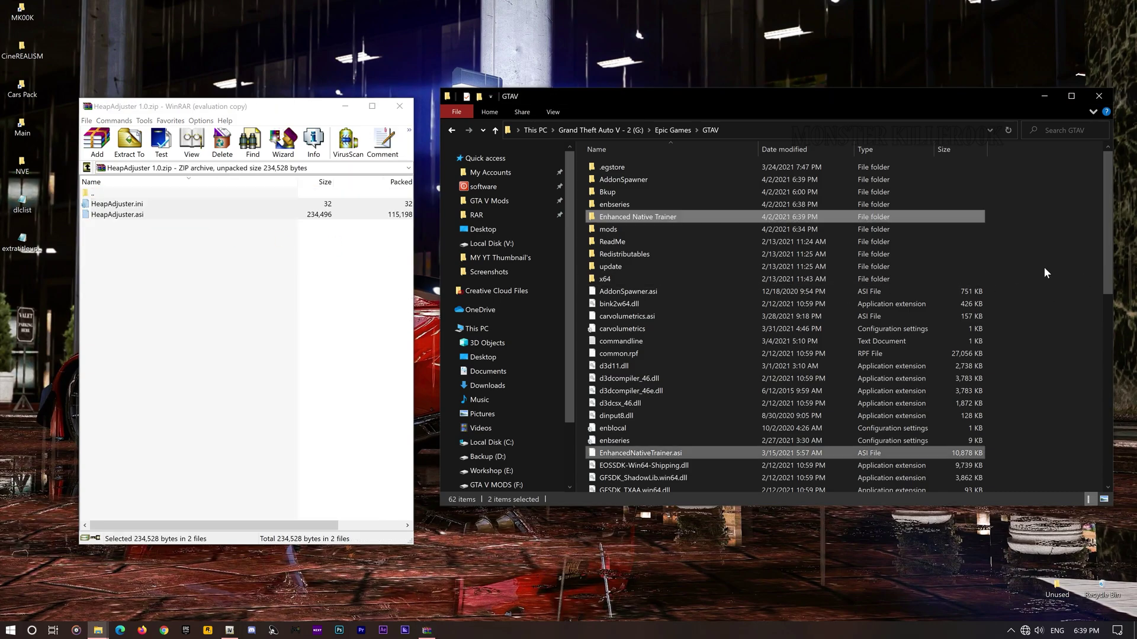
# Step: Extract the menyooStuff folder and Menyoo.asi from the "Menyoo PC [Single-Player Trainer Mod] 1.1.1" archive into the GTAV folder
pyautogui.click(337, 344)
pyautogui.press('BackSpace')
pyautogui.press('Down')
pyautogui.press('Return')
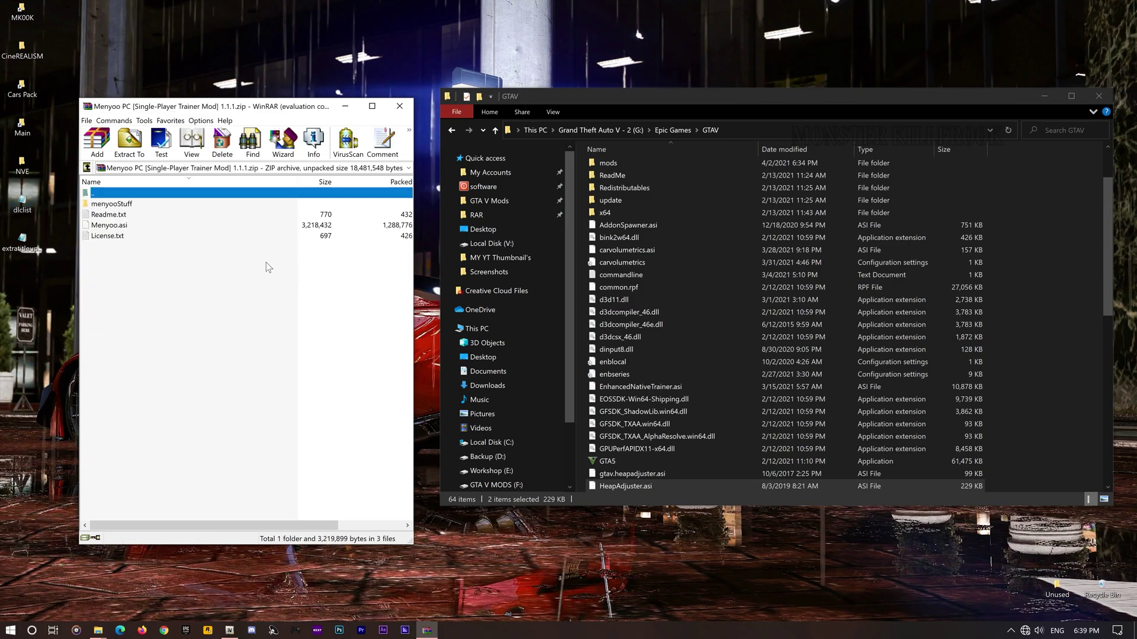
pyautogui.press('Down')
pyautogui.keyDown('ctrl'); pyautogui.click(113, 226); pyautogui.keyUp('ctrl')
pyautogui.moveTo(113, 226); pyautogui.dragTo(216, 251)
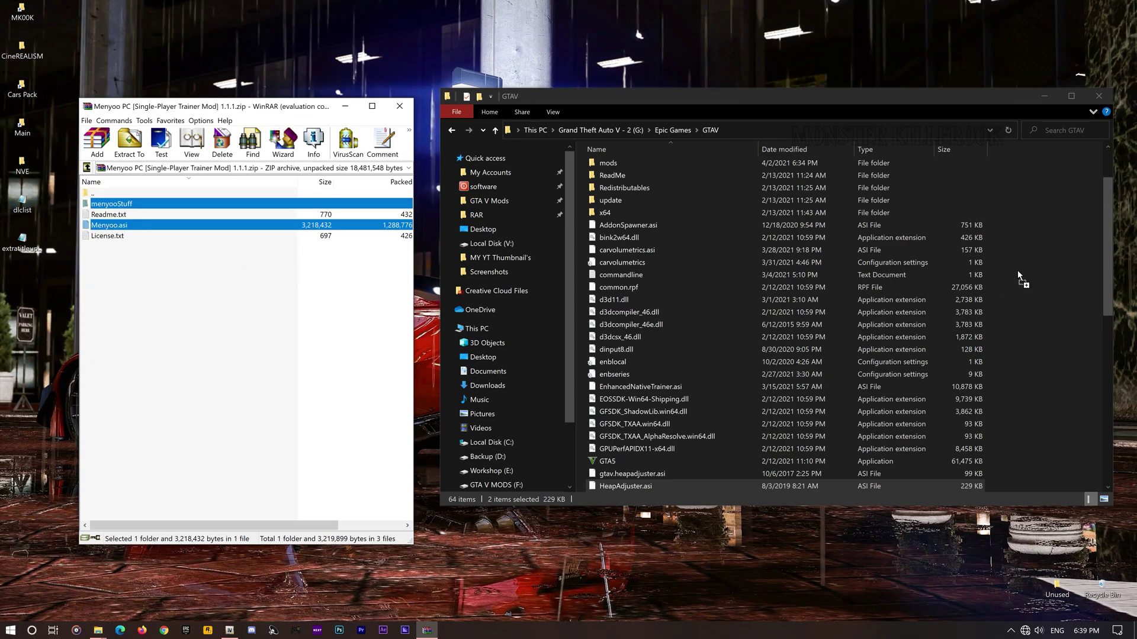
pyautogui.moveTo(1016, 274); pyautogui.dragTo(1018, 274)
# Step: Extract PackfileLimitAdjuster.ini and PackfileLimitAdjuster.asi from the "Packfile Limit Adjuster 1.1" archive into the GTAV folder
pyautogui.click(196, 304)
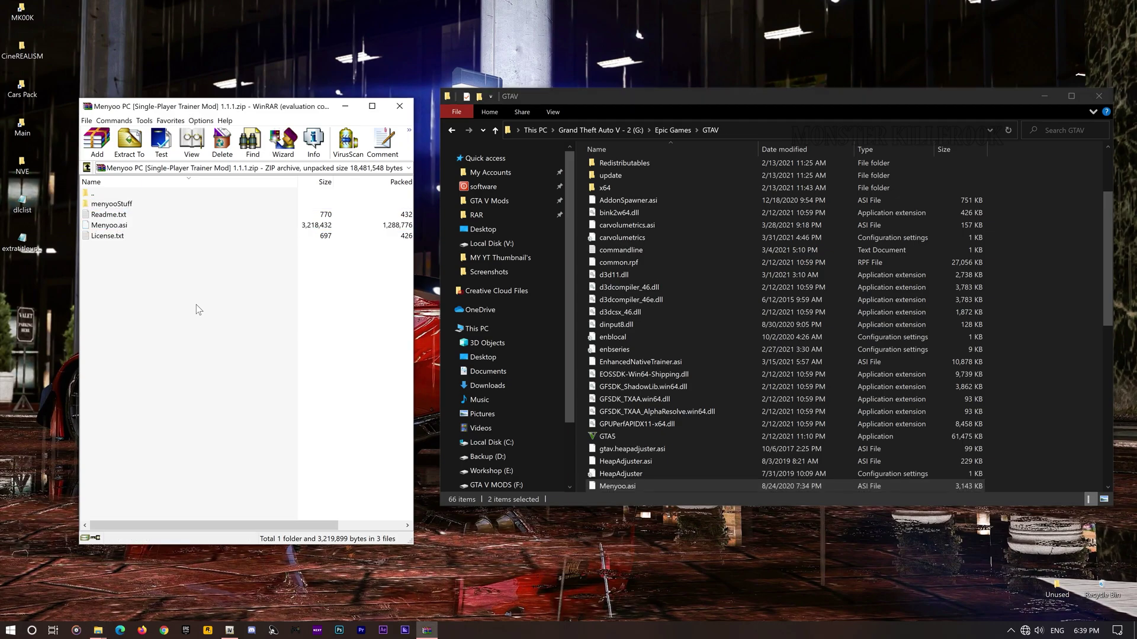
pyautogui.press('BackSpace')
pyautogui.press('Down')
pyautogui.press('Down')
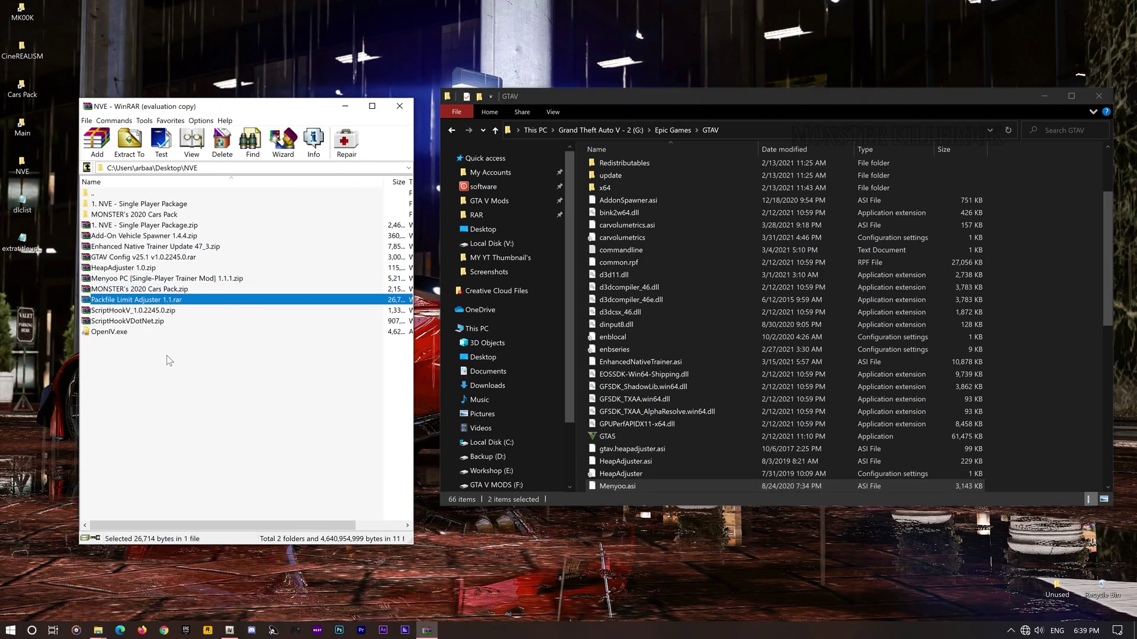
pyautogui.press('Return')
pyautogui.press('Down')
pyautogui.press('Down')
pyautogui.hotkey('shift', 'Down')
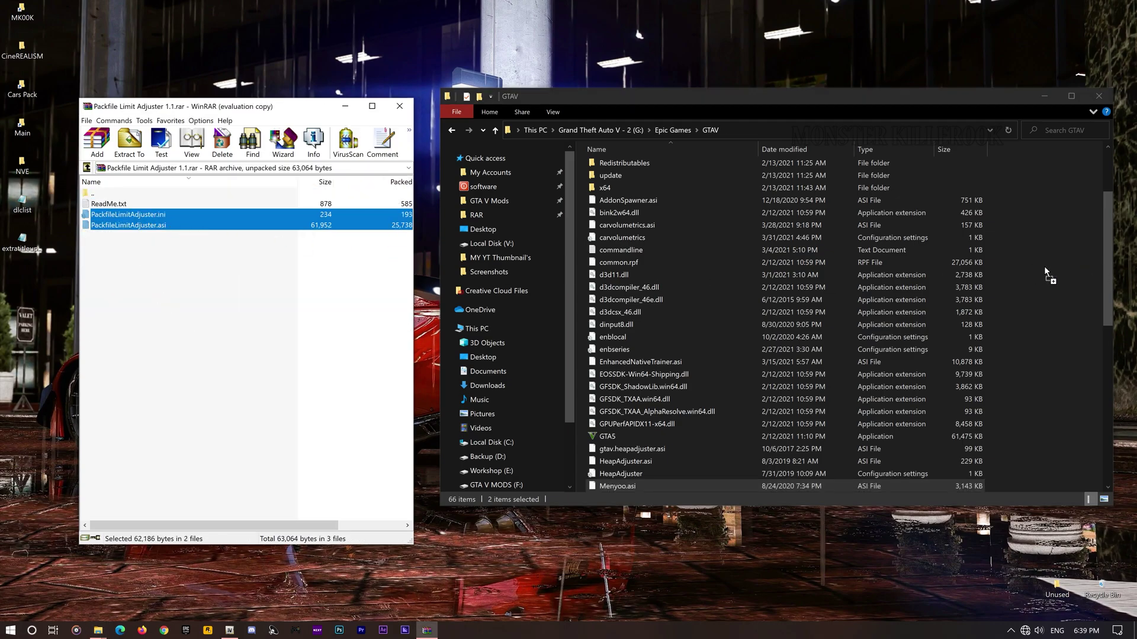
pyautogui.moveTo(1043, 265); pyautogui.dragTo(1043, 265)
# Step: Extract ScriptHookV.dll and dinput8.dll from the bin folder of the ScriptHookV_1.0.2245.0 archive into the GTAV folder, replacing the existing dinput8.dll
pyautogui.click(261, 321)
pyautogui.press('BackSpace')
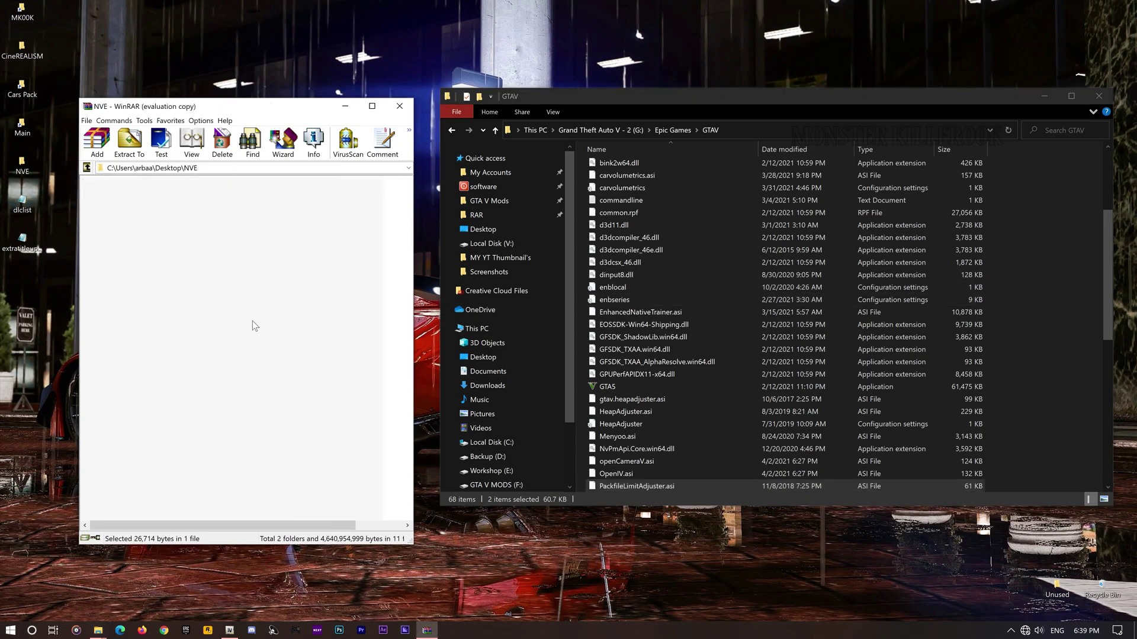
pyautogui.press('Down')
pyautogui.press('Return')
pyautogui.press('Return')
pyautogui.keyDown('ctrl'); pyautogui.click(126, 231); pyautogui.keyUp('ctrl')
pyautogui.moveTo(126, 231); pyautogui.dragTo(287, 244)
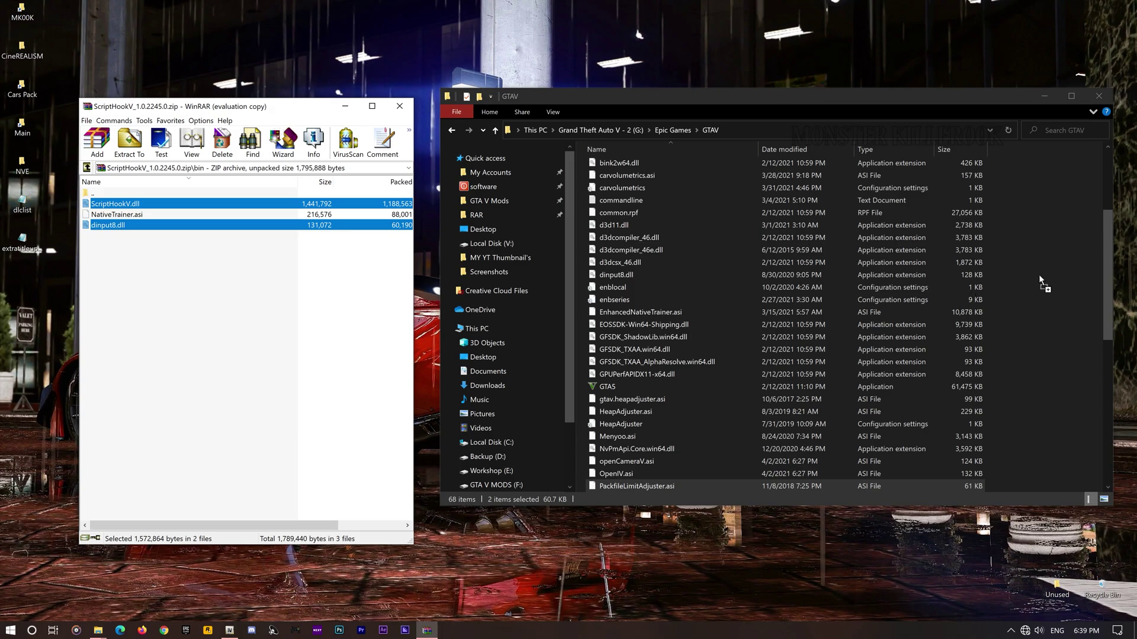
pyautogui.moveTo(1039, 274); pyautogui.dragTo(1039, 273)
pyautogui.click(580, 299)
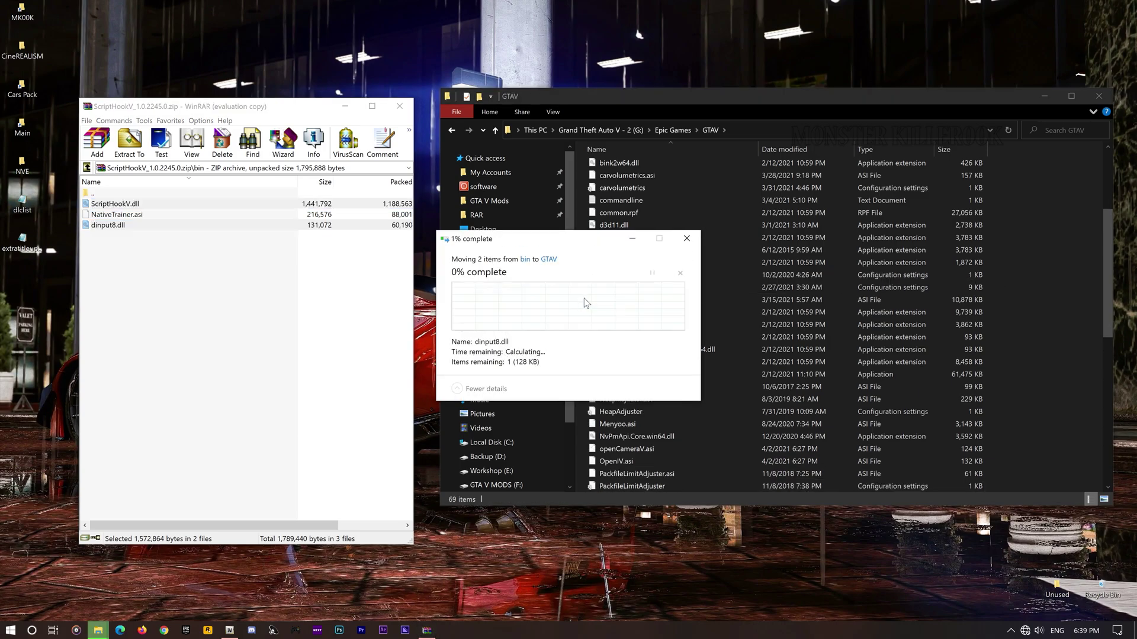
# Step: Extract the six ScriptHookVDotNet xml, dll, ini and asi files from the ScriptHookVDotNet archive into the GTAV folder
pyautogui.click(153, 292)
pyautogui.press('BackSpace')
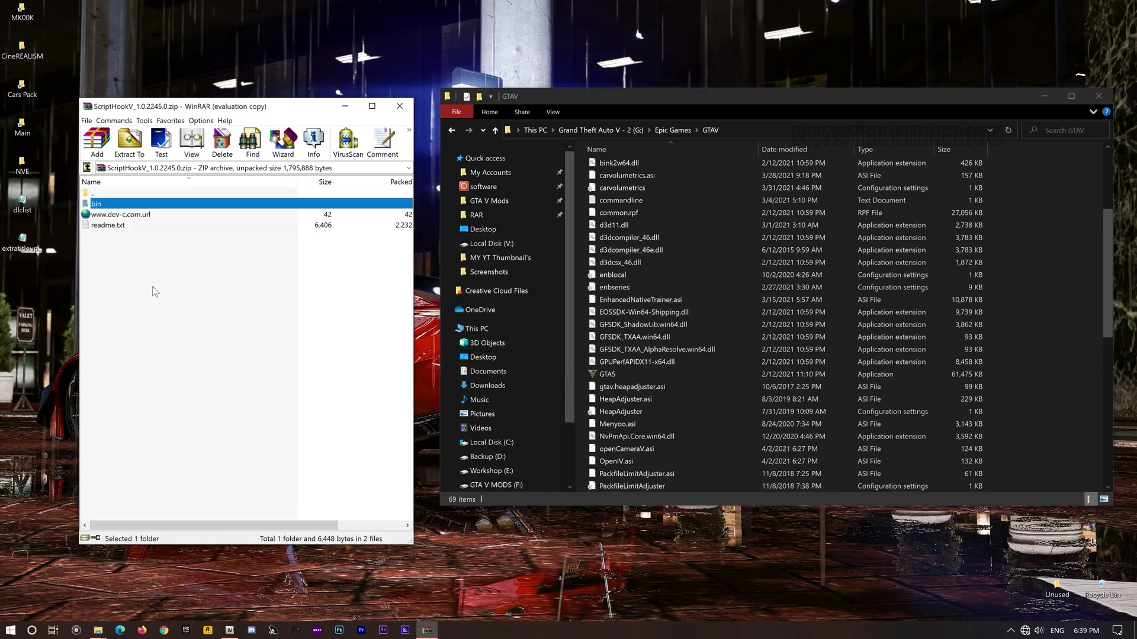
pyautogui.press('BackSpace')
pyautogui.press('Down')
pyautogui.press('Return')
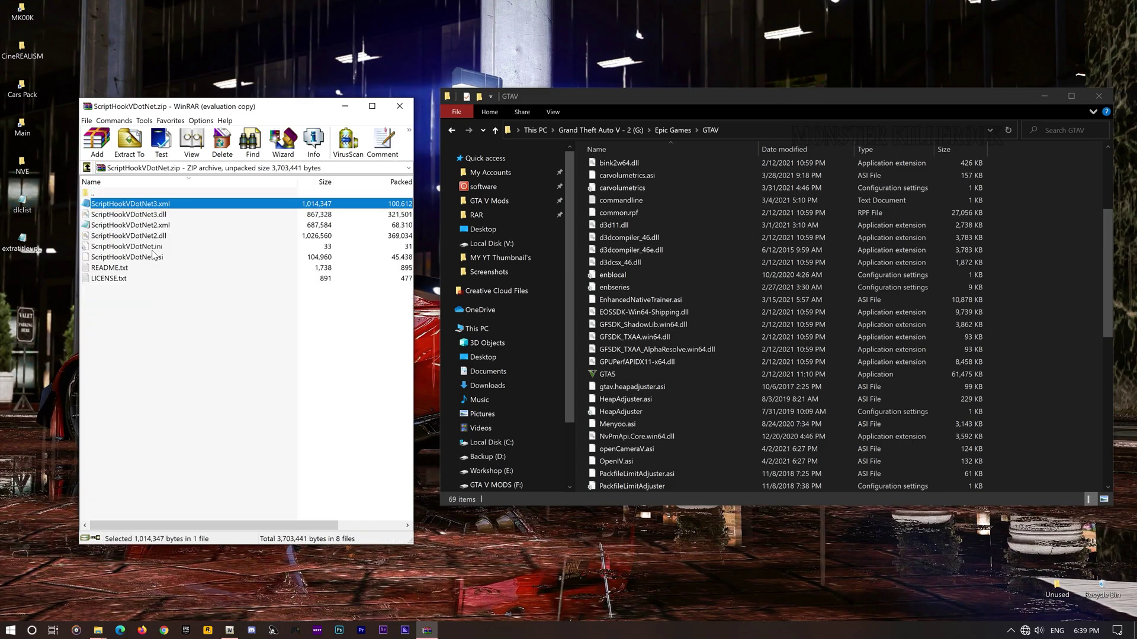
pyautogui.keyDown('shift'); pyautogui.click(153, 258); pyautogui.keyUp('shift')
pyautogui.moveTo(950, 300); pyautogui.dragTo(1048, 279)
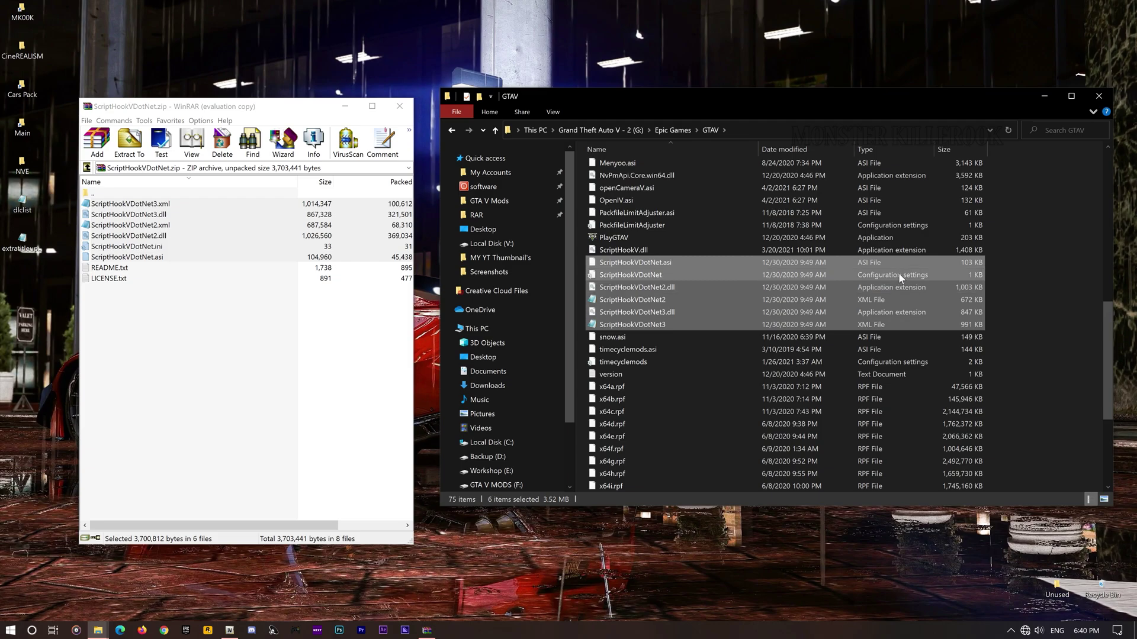
# Step: Set ConsoleKey to 22 in the ScriptHookVDotNet configuration file, then save and close it
pyautogui.doubleClick(890, 277)
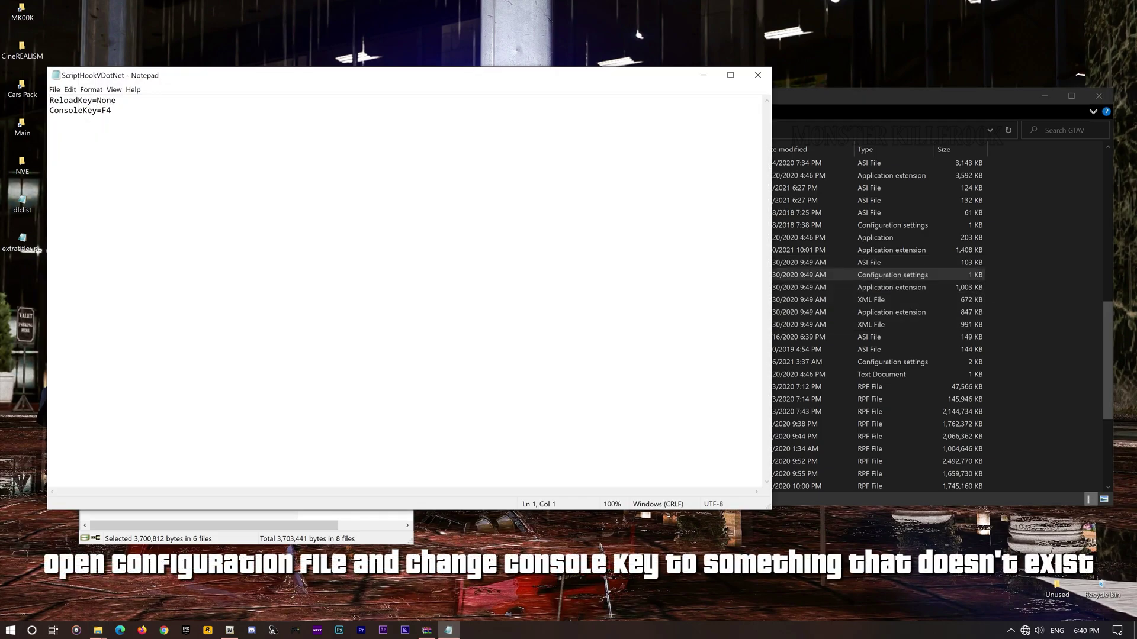
pyautogui.press('BackSpace')
pyautogui.press('BackSpace')
pyautogui.write('22')
pyautogui.hotkey('alt', 'F4')
pyautogui.press('Return')
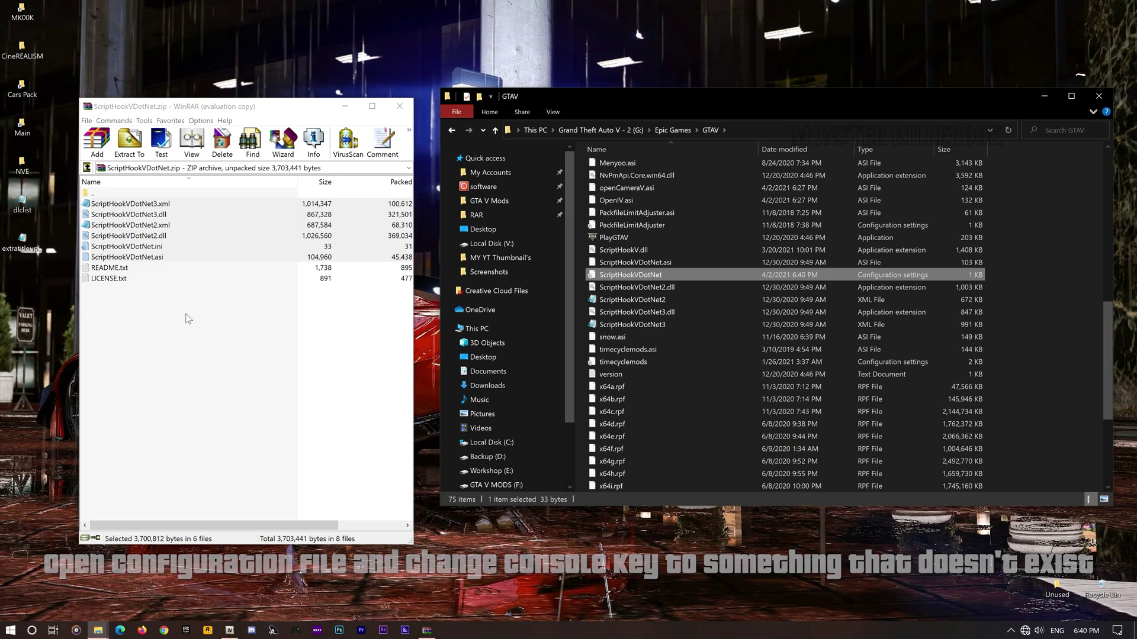
# Step: Leave the ScriptHookVDotNet archive, switch to OpenIV and back up gameconfig.xml from update.rpf's common/data folder to the desktop
pyautogui.click(184, 348)
pyautogui.press('BackSpace')
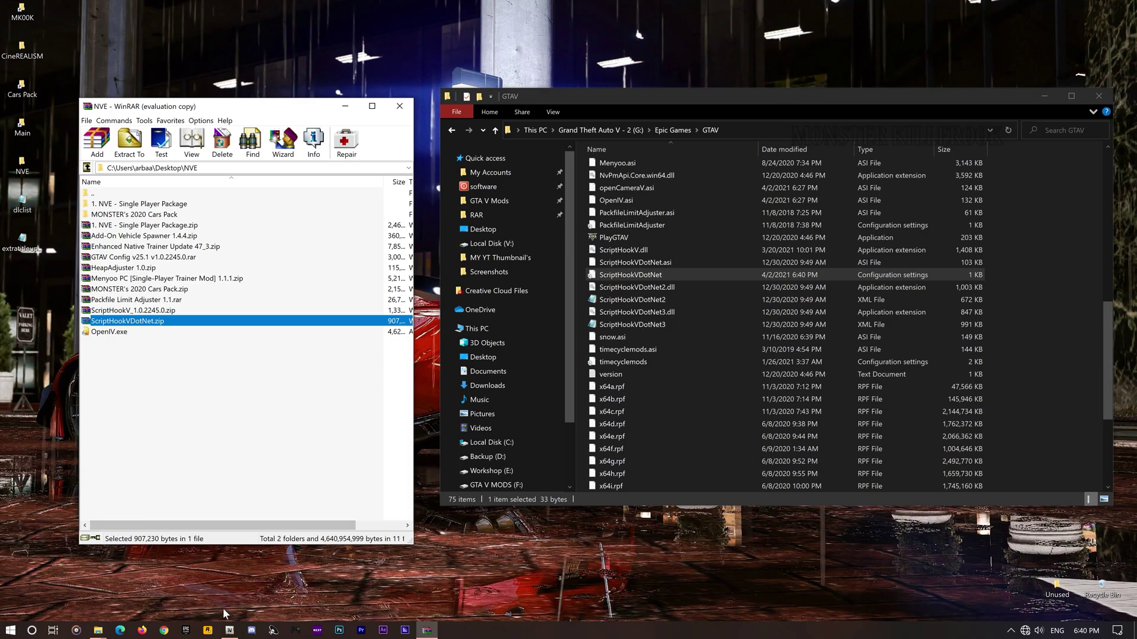
pyautogui.click(229, 630)
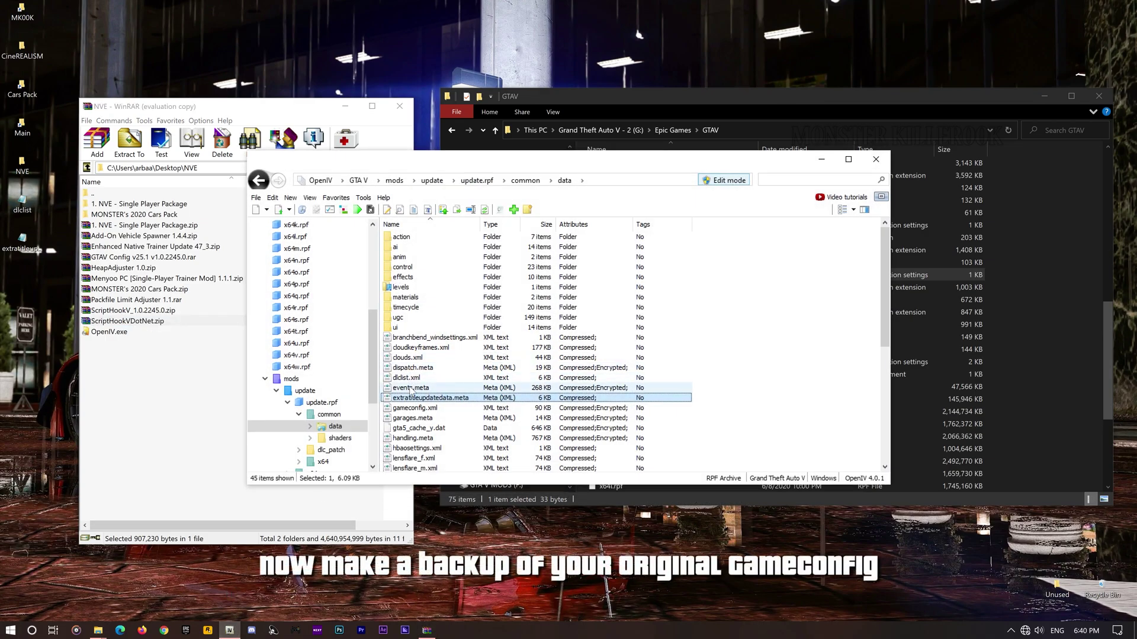
pyautogui.click(423, 408)
pyautogui.moveTo(220, 385); pyautogui.dragTo(18, 280)
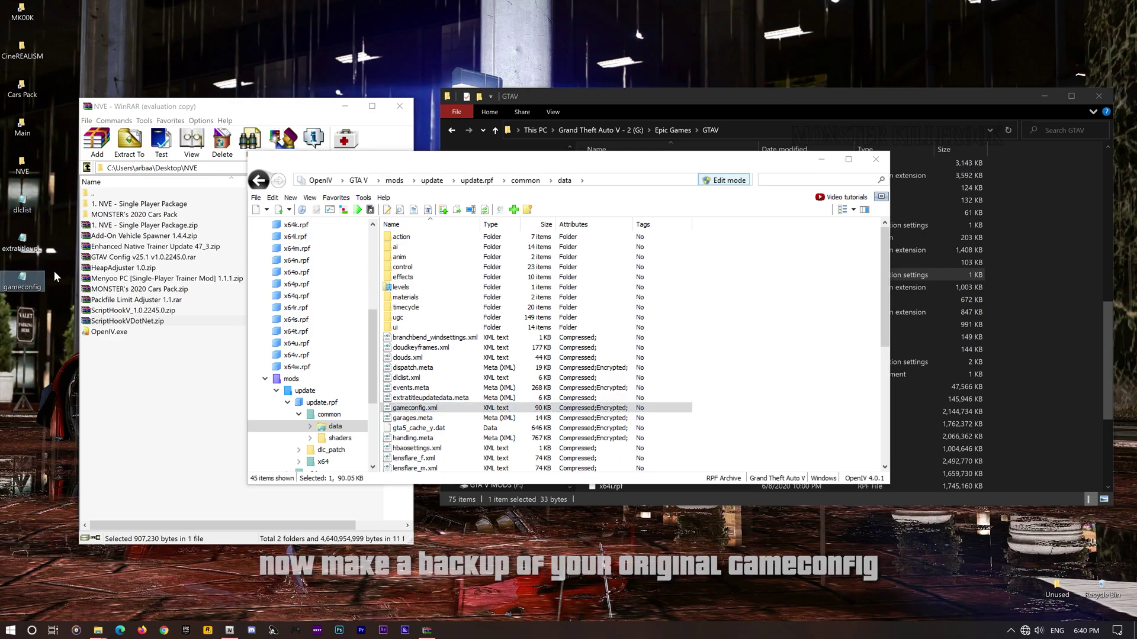
# Step: Copy the Stock Traffic gameconfig.xml for v 1.0.2245.0 from the GTAV Config v25.1 archive into update.rpf's common/data folder, then leave the archive
pyautogui.doubleClick(127, 258)
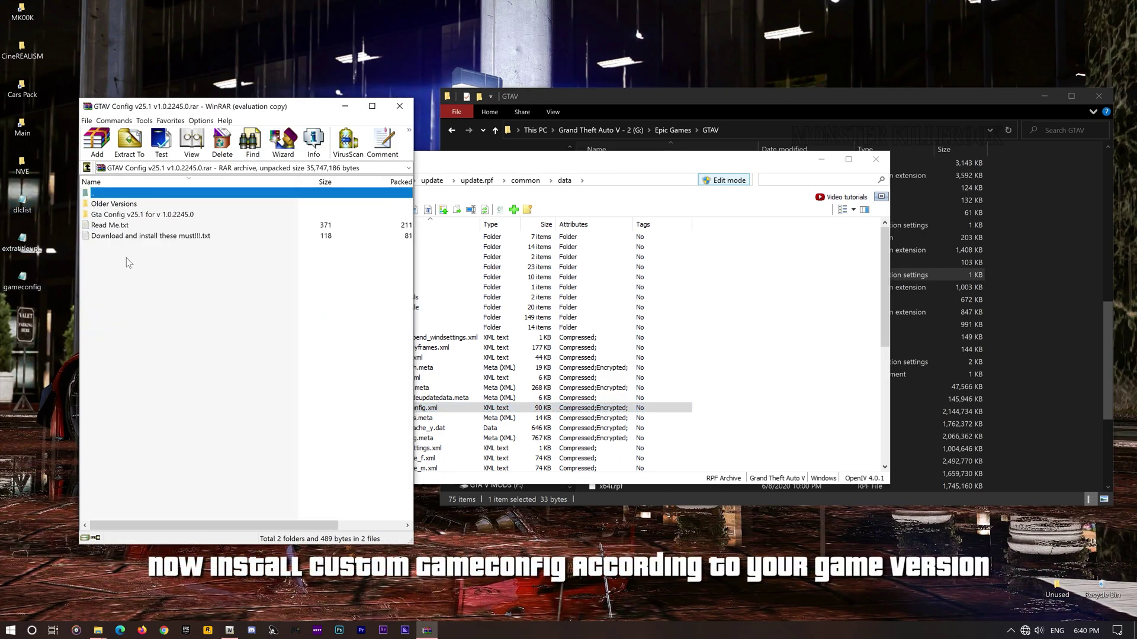
pyautogui.doubleClick(123, 214)
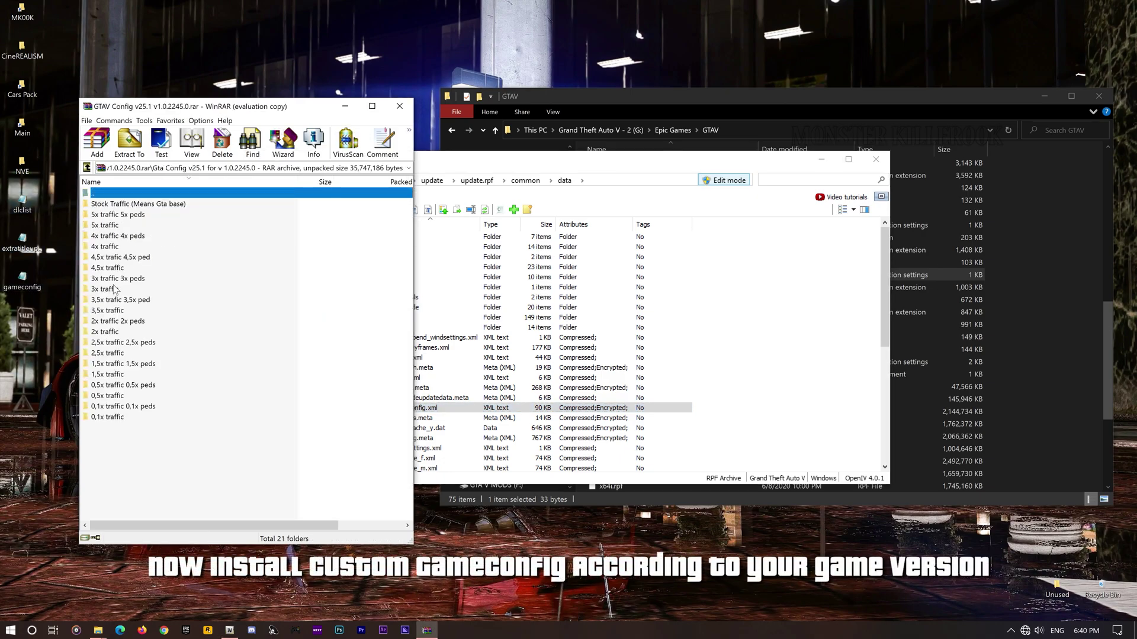
pyautogui.doubleClick(136, 205)
pyautogui.moveTo(136, 204); pyautogui.dragTo(764, 350)
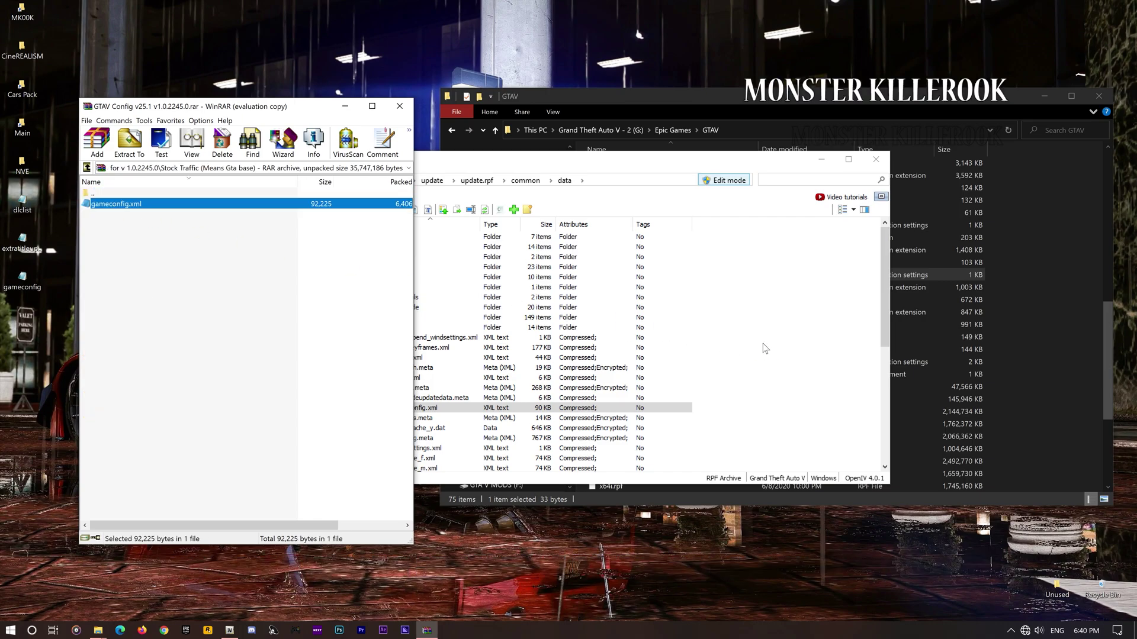
pyautogui.press('BackSpace')
pyautogui.press('BackSpace')
pyautogui.press('BackSpace')
# Step: Close WinRAR and minimise the OpenIV and GTAV folder windows
pyautogui.click(399, 106)
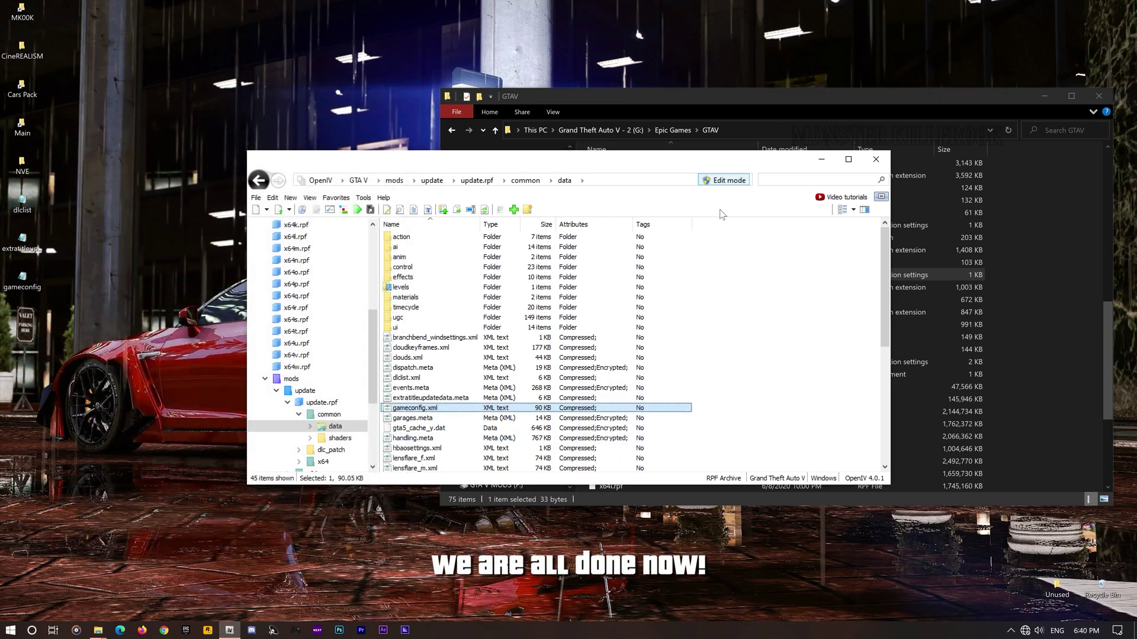
pyautogui.click(821, 158)
pyautogui.click(1044, 96)
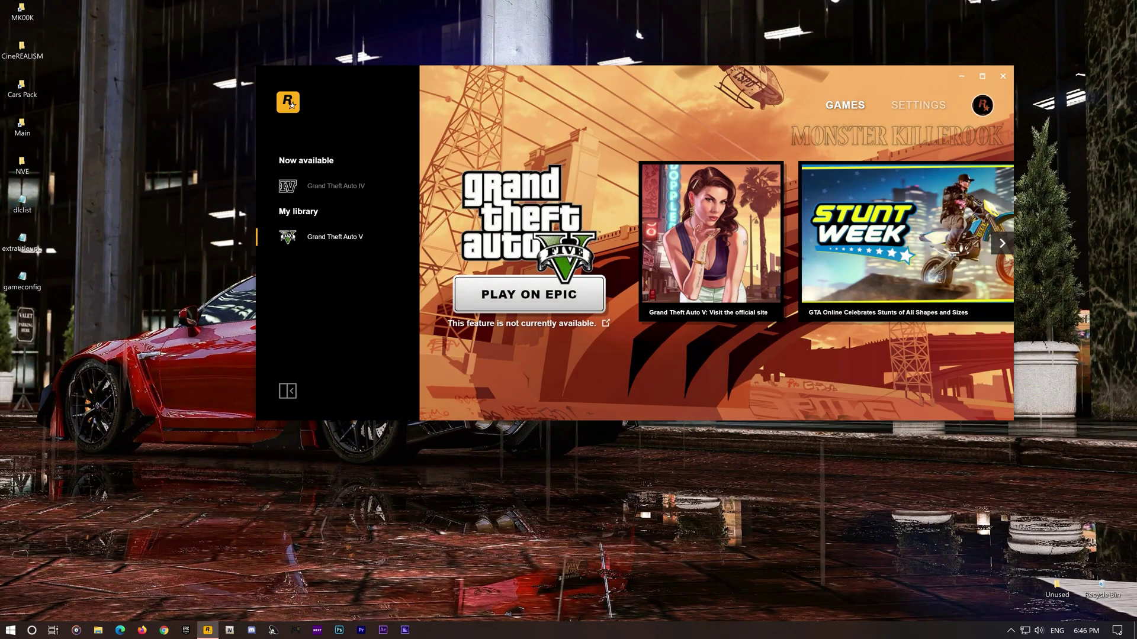
# Step: Launch Grand Theft Auto V on Epic from the Rockstar launcher, allow the Rockstar Games Installer to make changes, and minimise the Epic Games window
pyautogui.click(516, 296)
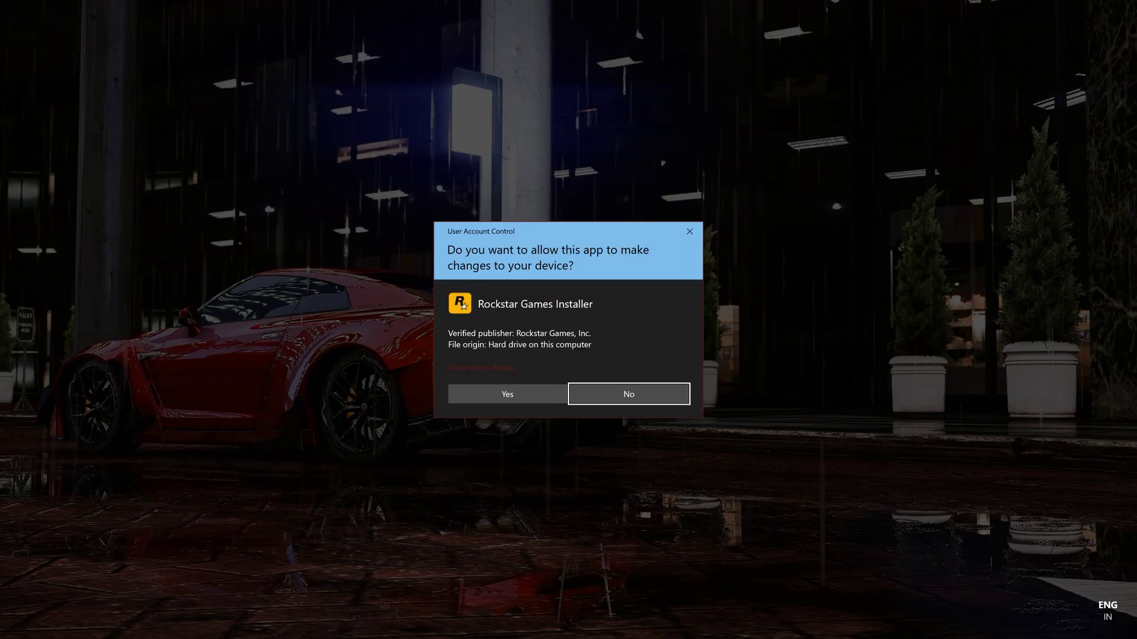
pyautogui.click(507, 394)
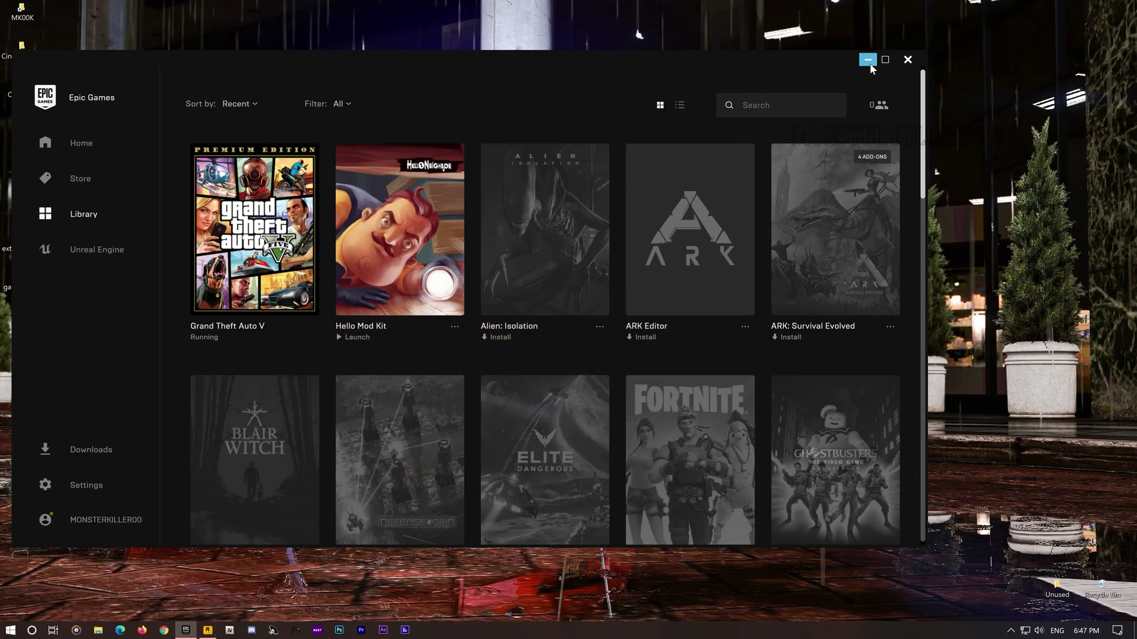
pyautogui.click(867, 60)
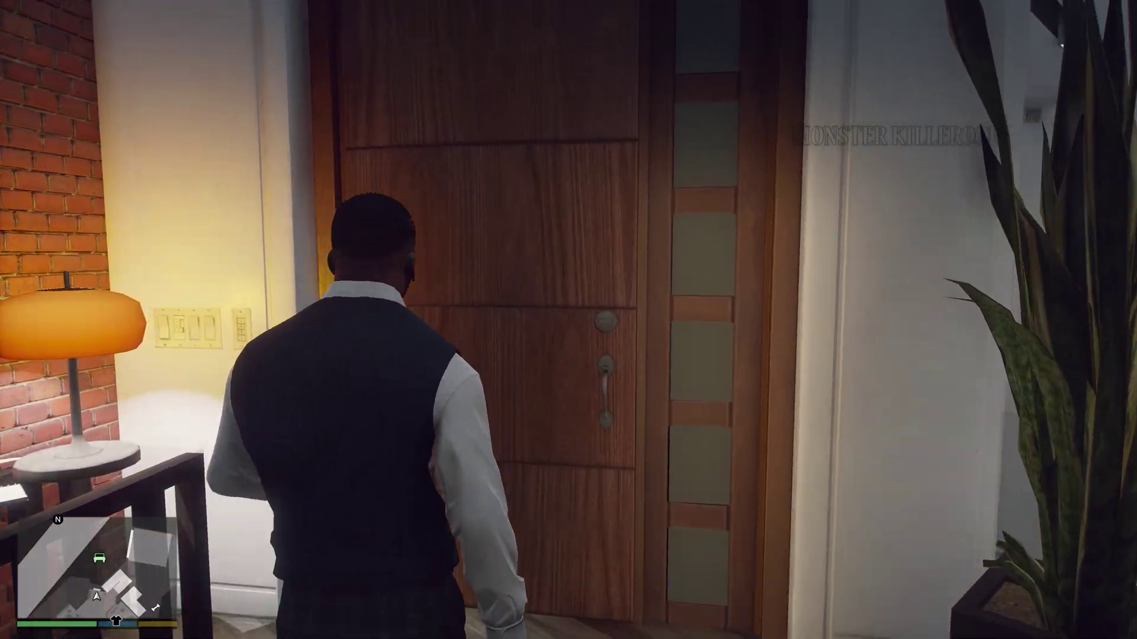
pyautogui.press('w')
pyautogui.press('w')
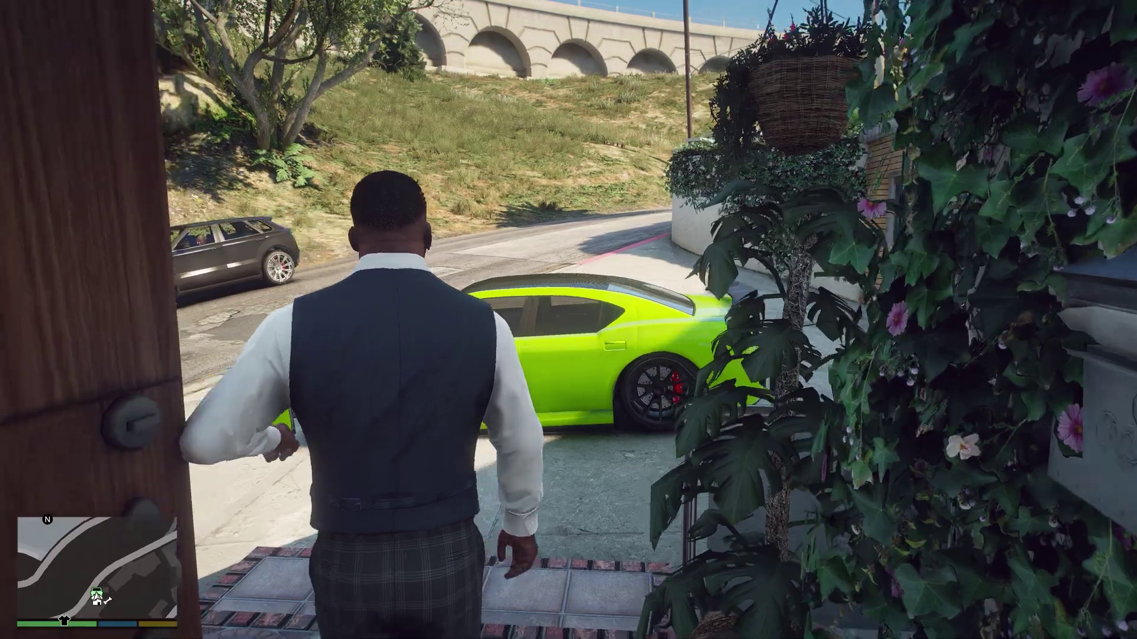
pyautogui.press('w')
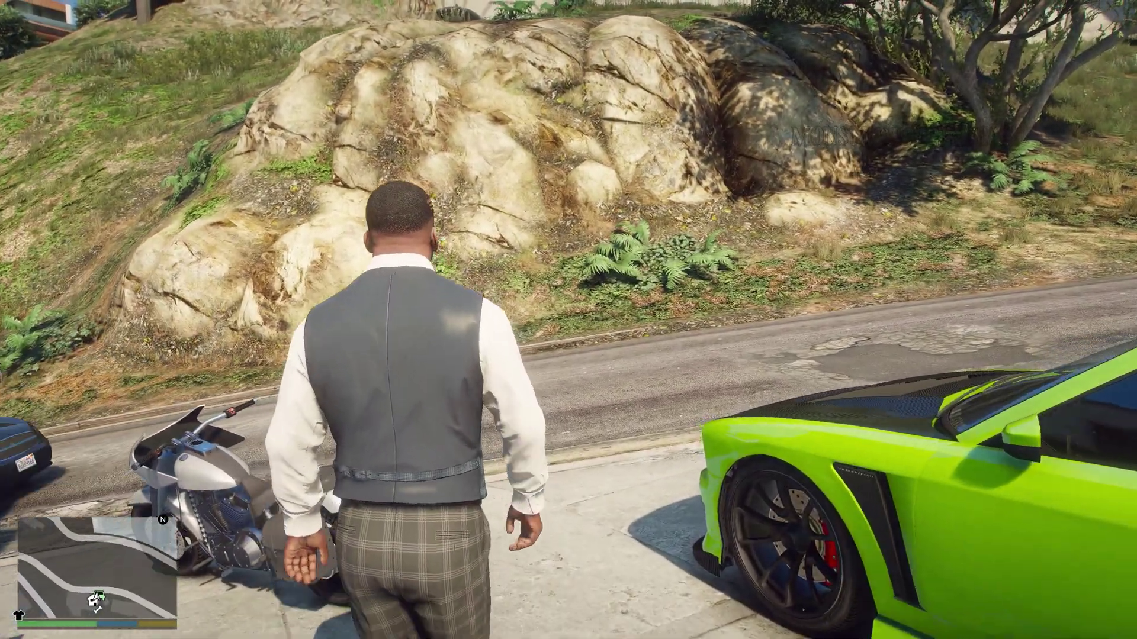
pyautogui.press('w')
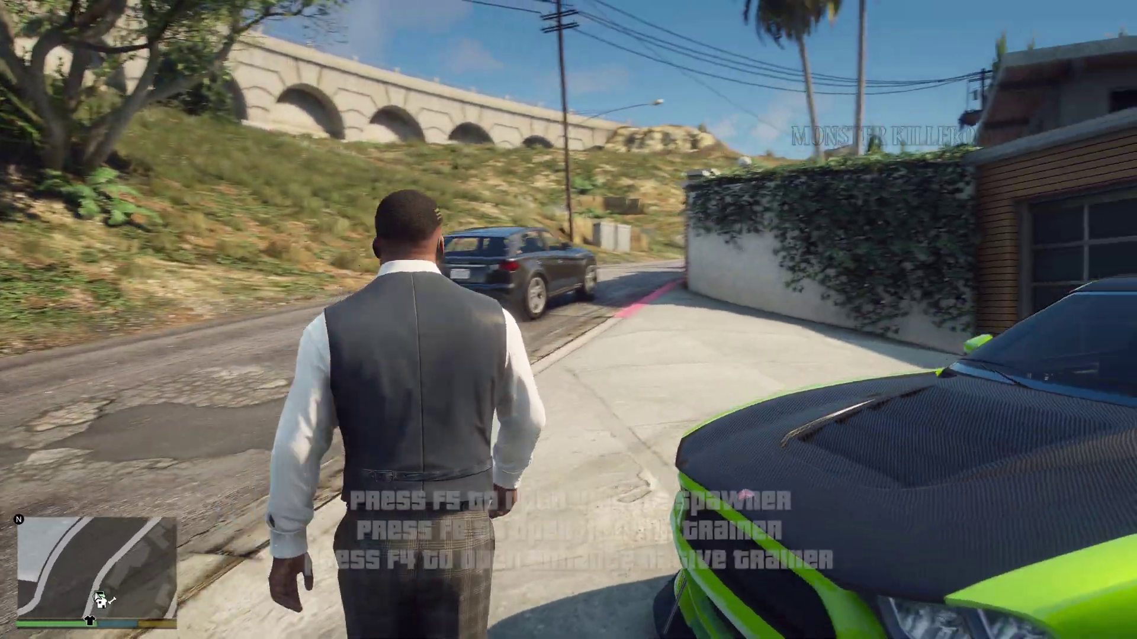
pyautogui.press('w')
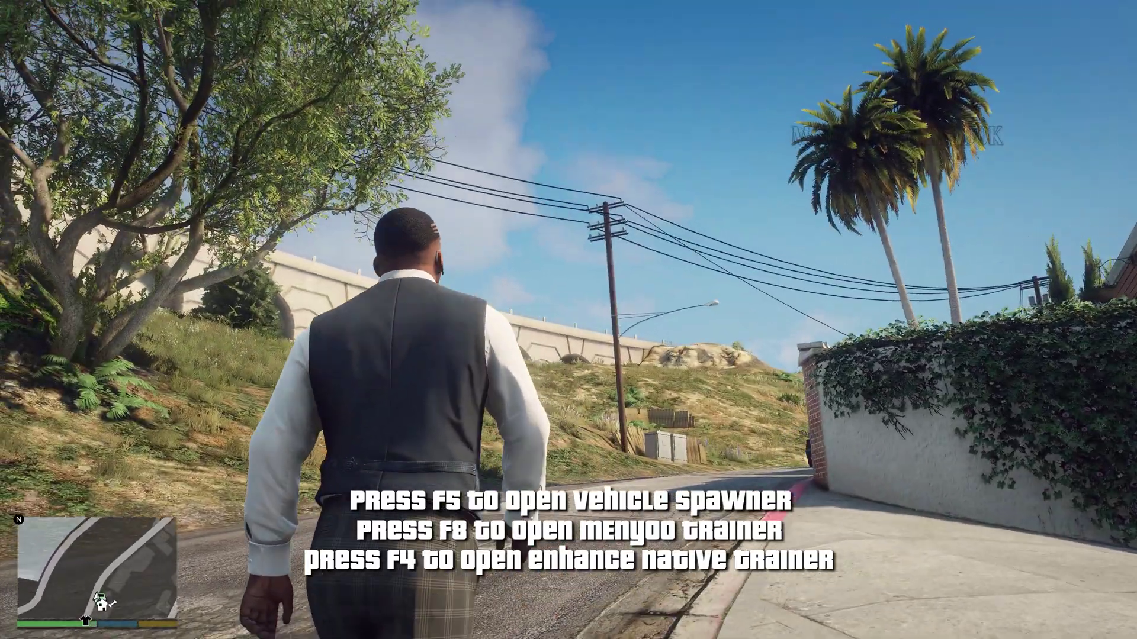
pyautogui.press('w')
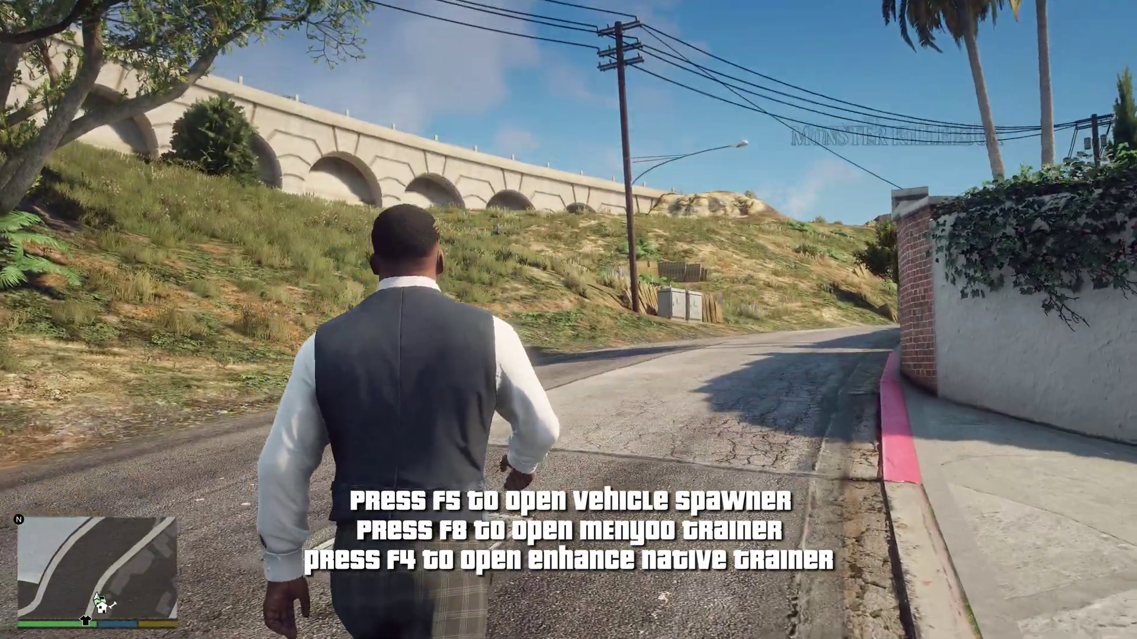
pyautogui.press('w')
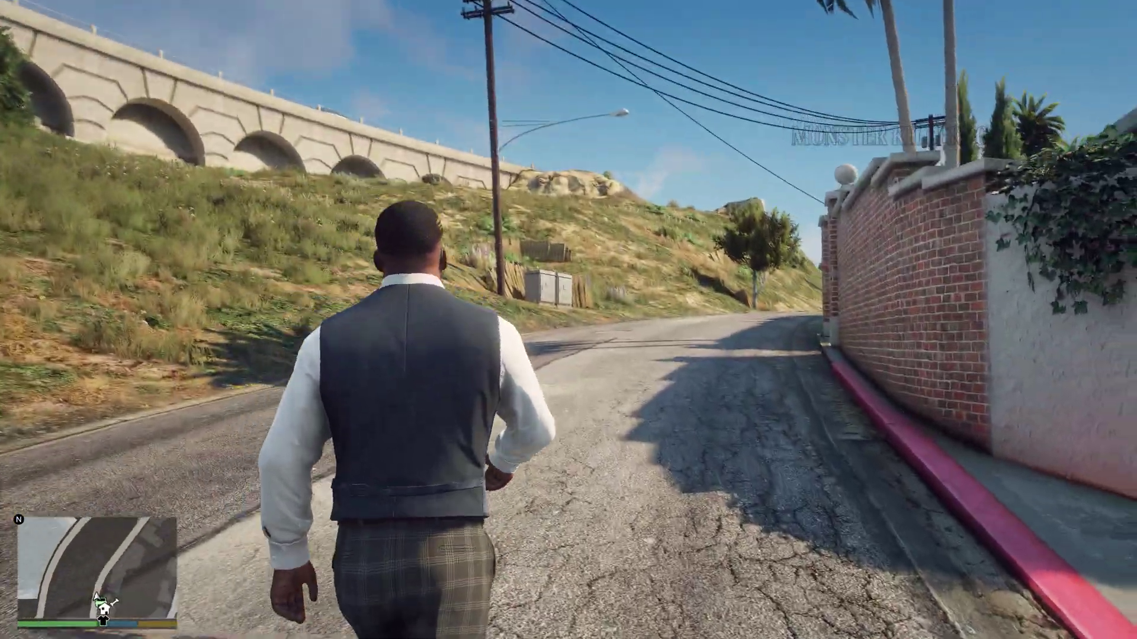
pyautogui.press('w')
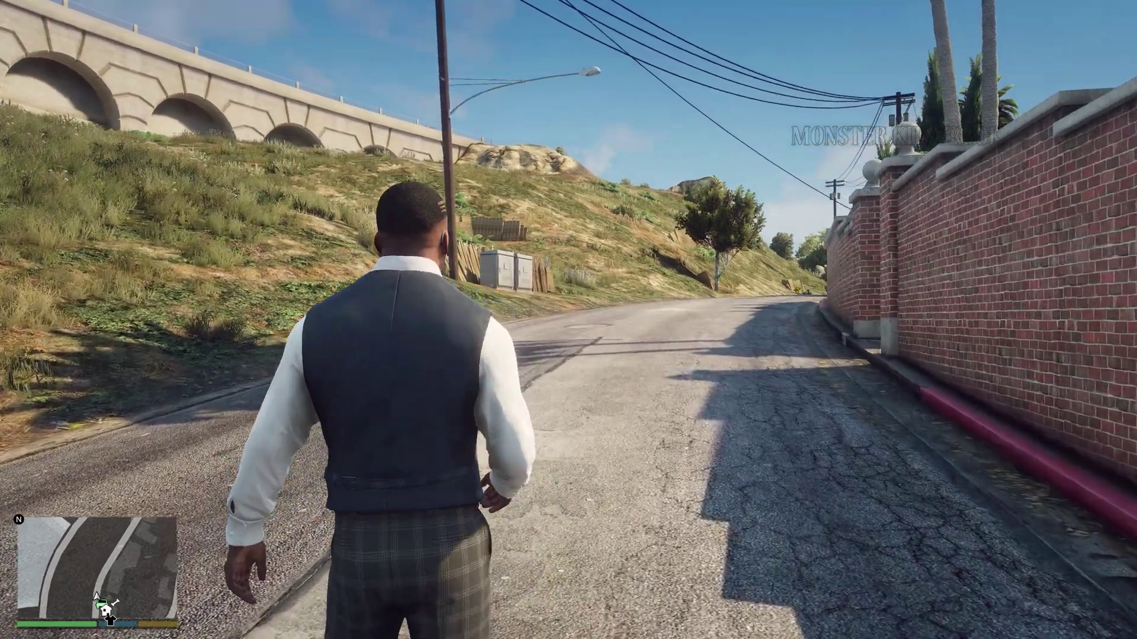
pyautogui.press('F5')
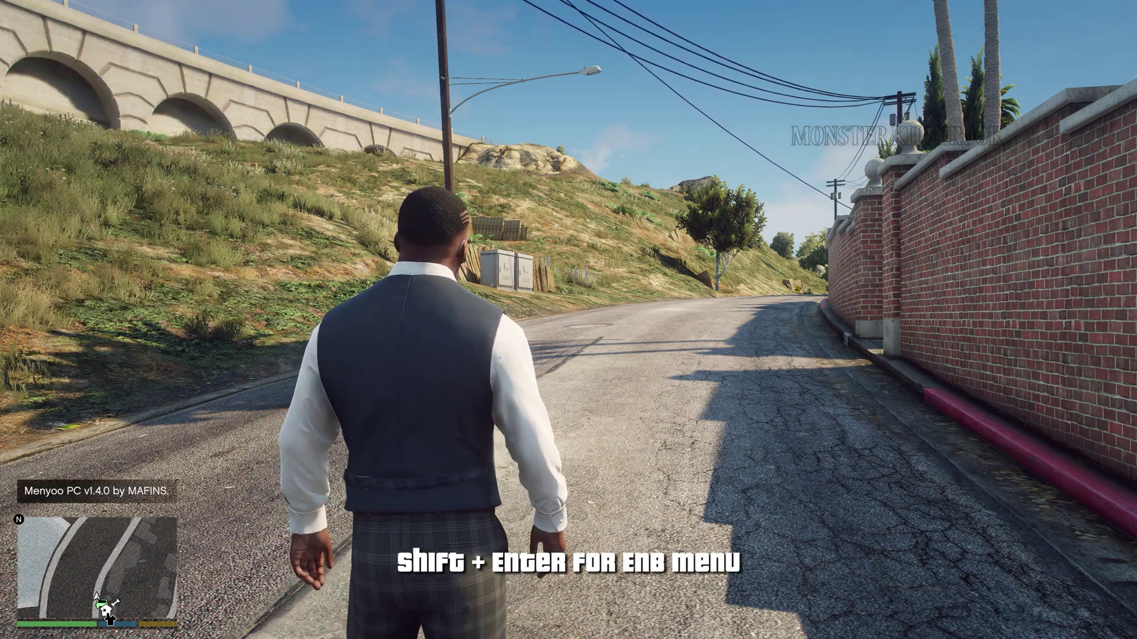
# Step: Open the in-game ENBSeries menu and view the graphics effects from another spot on the road
pyautogui.hotkey('shift', 'Return')
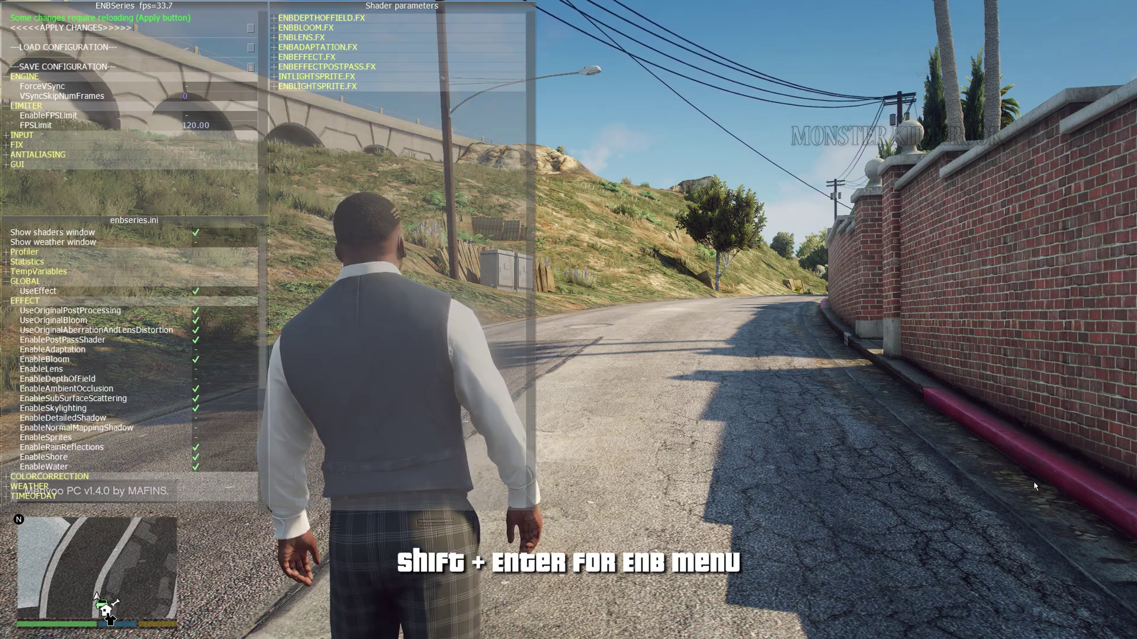
pyautogui.press('w')
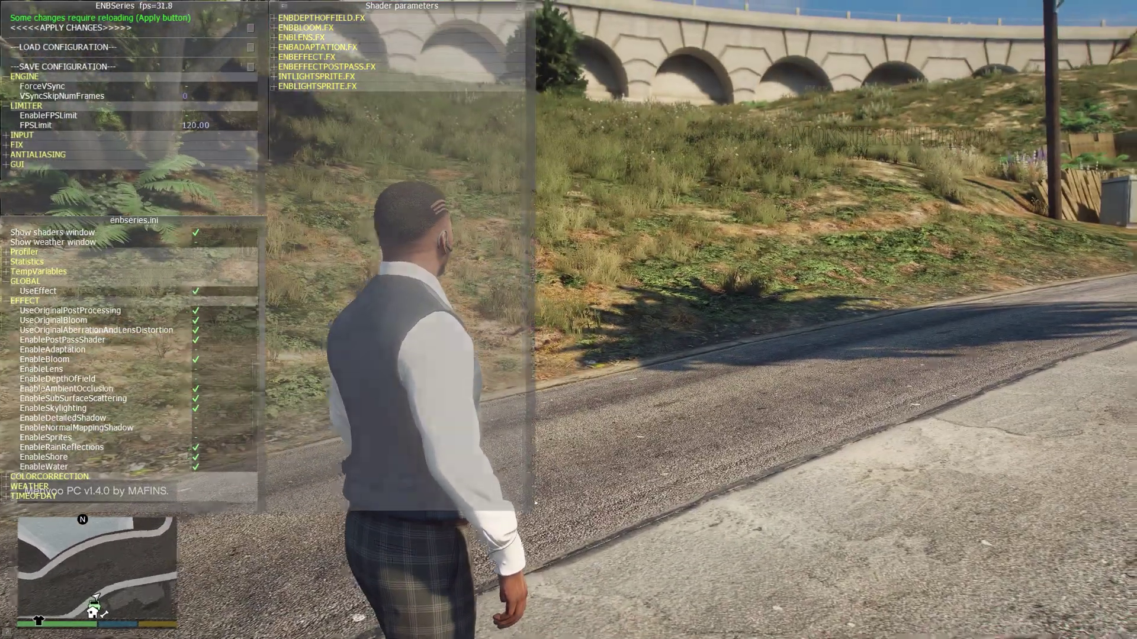